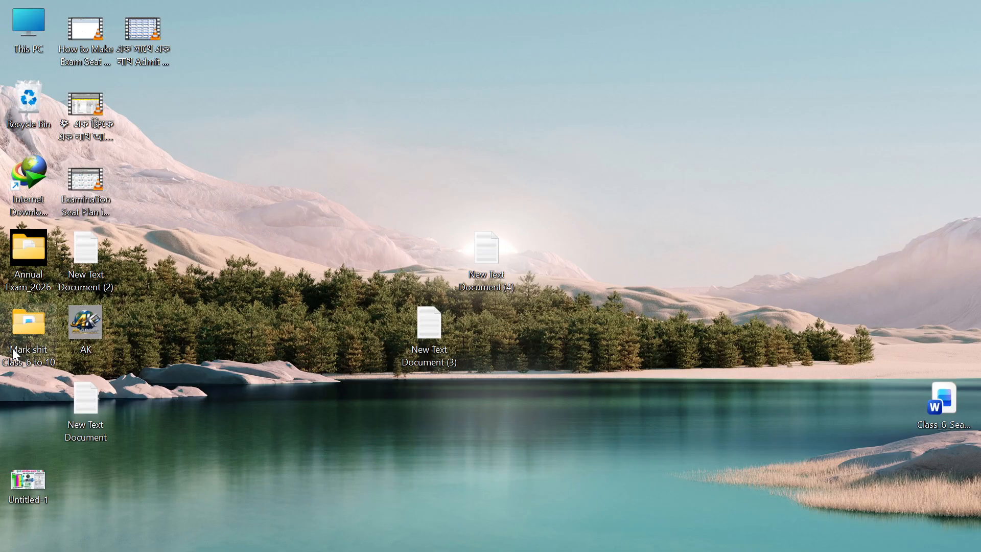
Move the Mark shit Class_6 to 10 folder to the upper centre of the desktop and open it.
left_click_drag(30, 332, 592, 82)
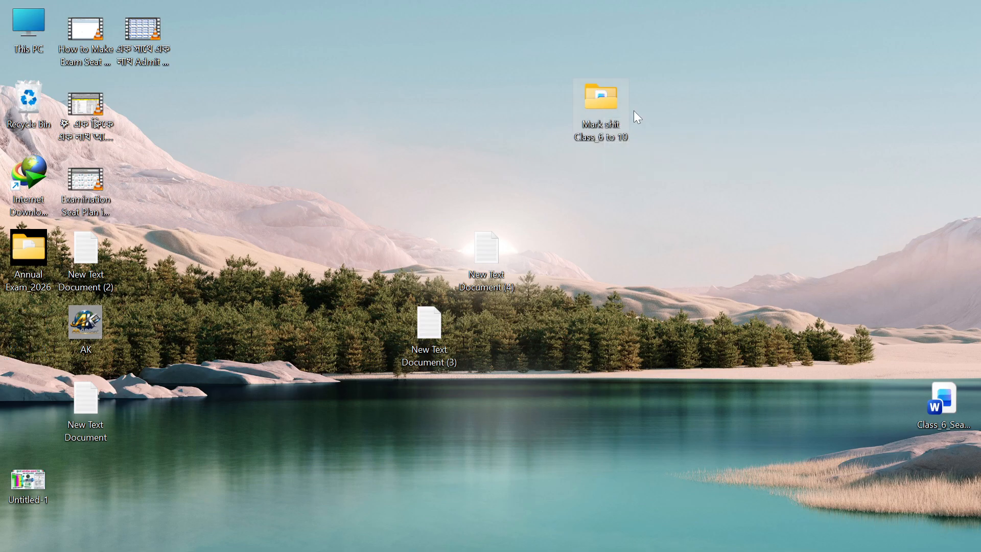
double_click(610, 99)
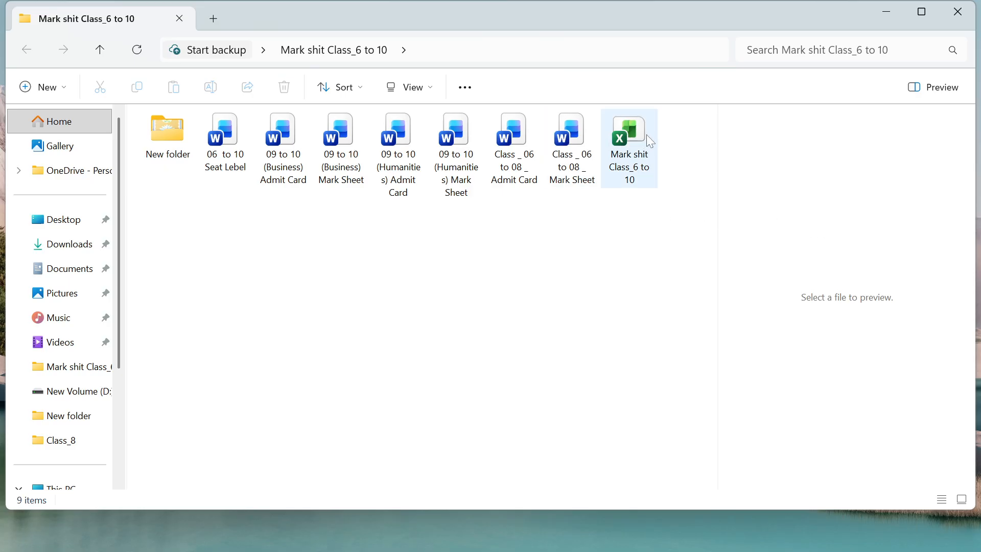
left_click_drag(643, 145, 634, 168)
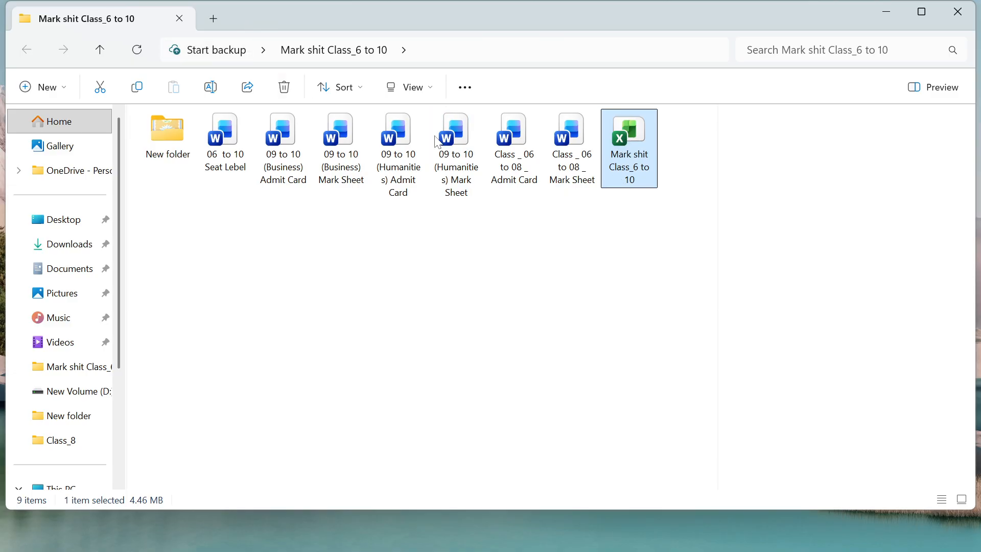
Open the Mark shit Class_6 to 10 workbook and go to the CLASS : 06 sheet.
double_click(638, 148)
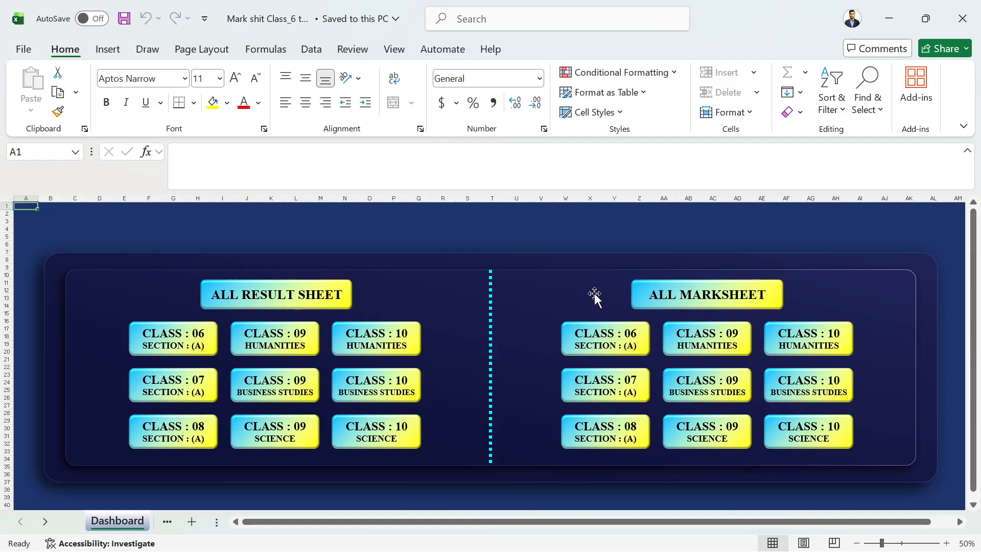
scroll(594, 293, "down", 1)
left_click(182, 343)
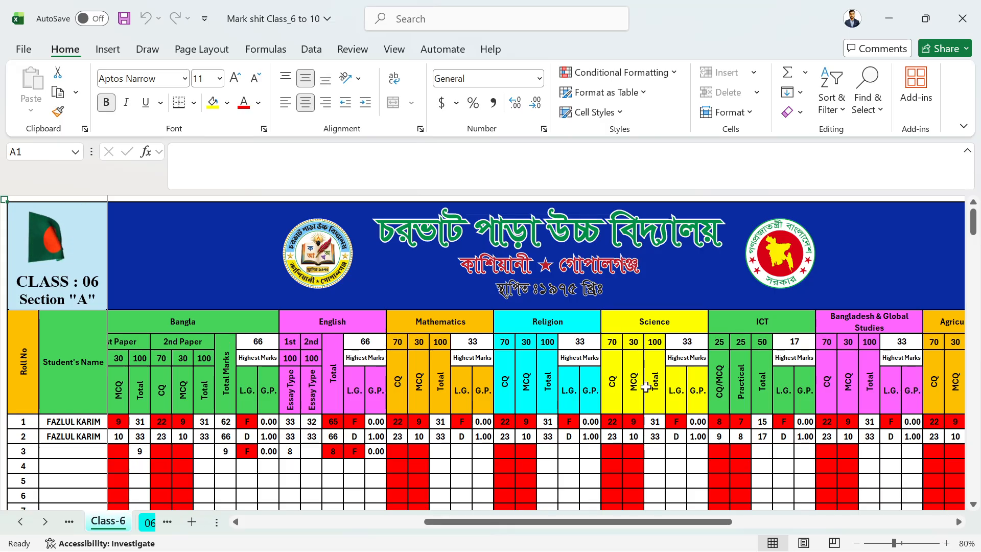
Scroll through the Class-6 marks sheet, then return to the Dashboard.
scroll(507, 384, "down", 2)
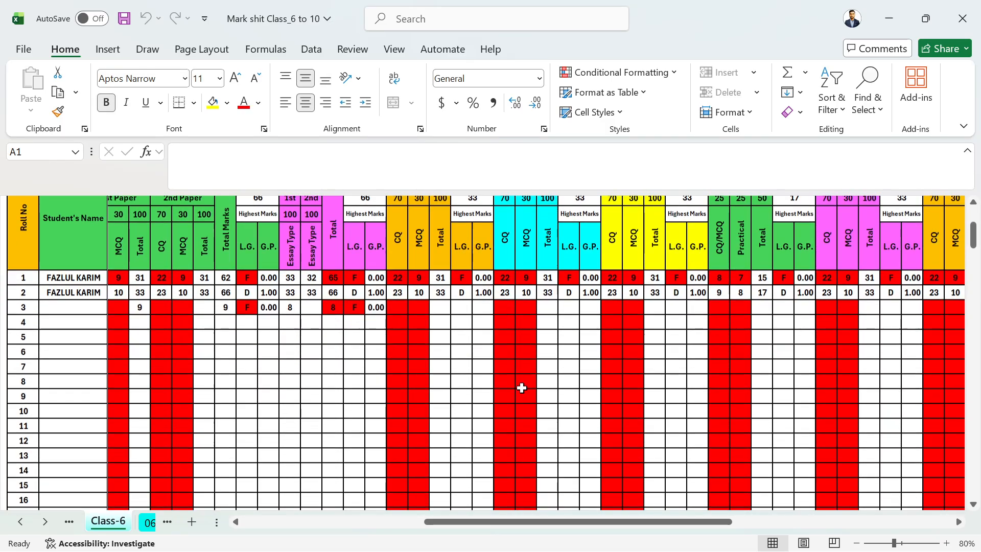
scroll(521, 388, "up", 1)
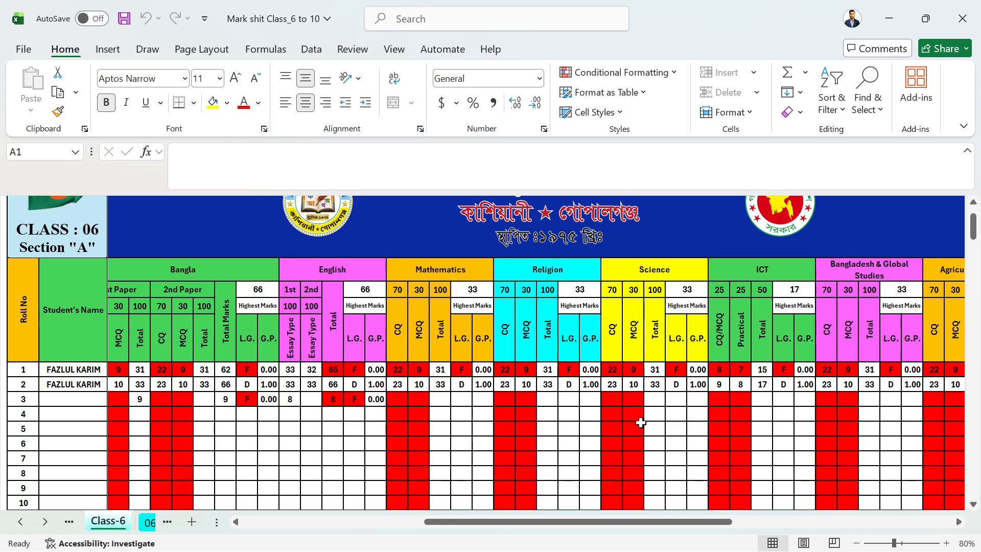
scroll(629, 401, "right", 5)
scroll(629, 401, "right", 10)
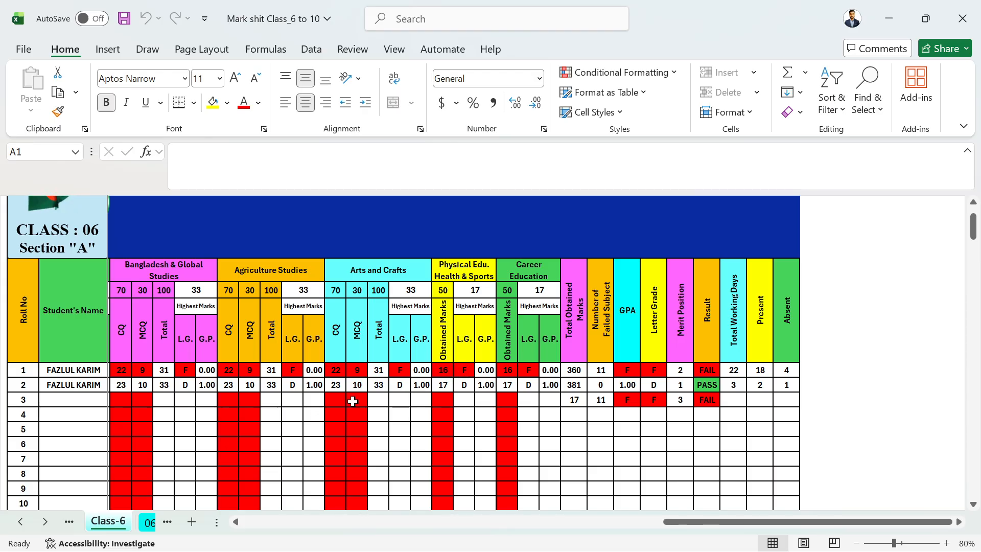
scroll(351, 401, "left", 9)
scroll(337, 365, "left", 10)
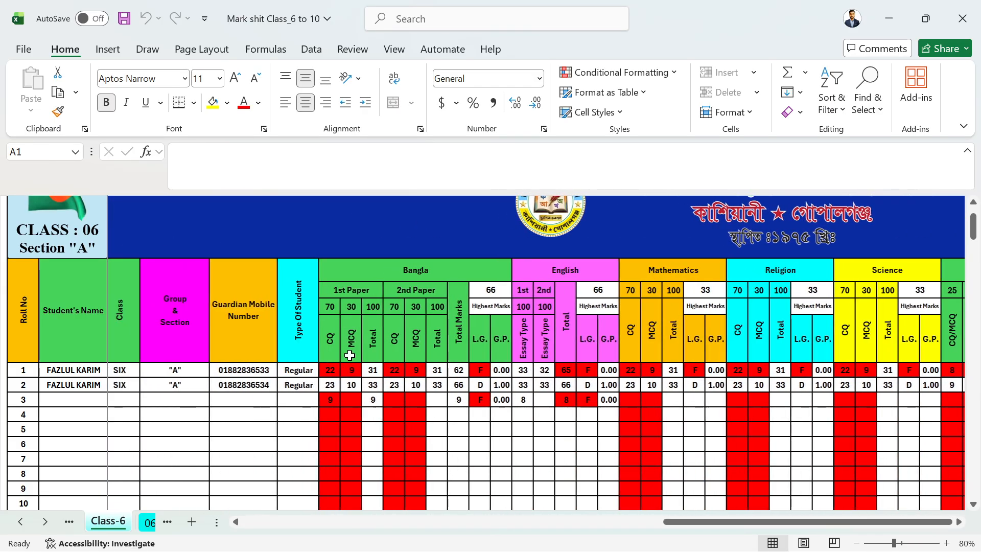
scroll(349, 353, "right", 2)
scroll(350, 352, "right", 4)
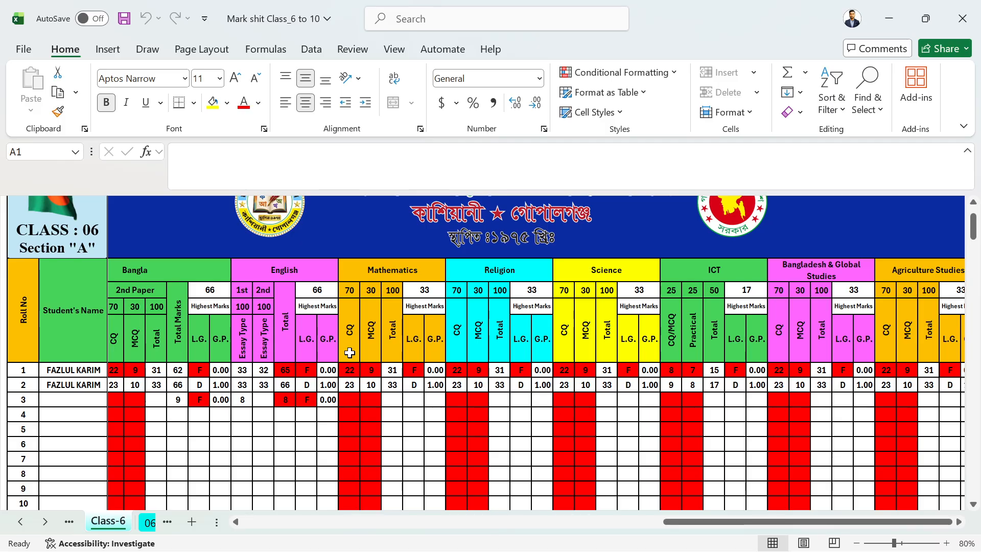
scroll(350, 352, "up", 2)
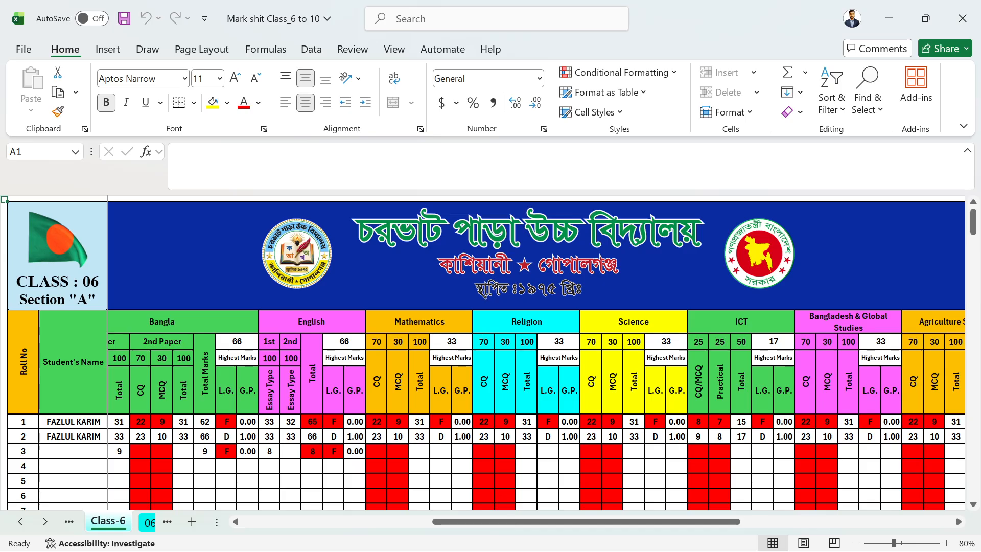
left_click(315, 276)
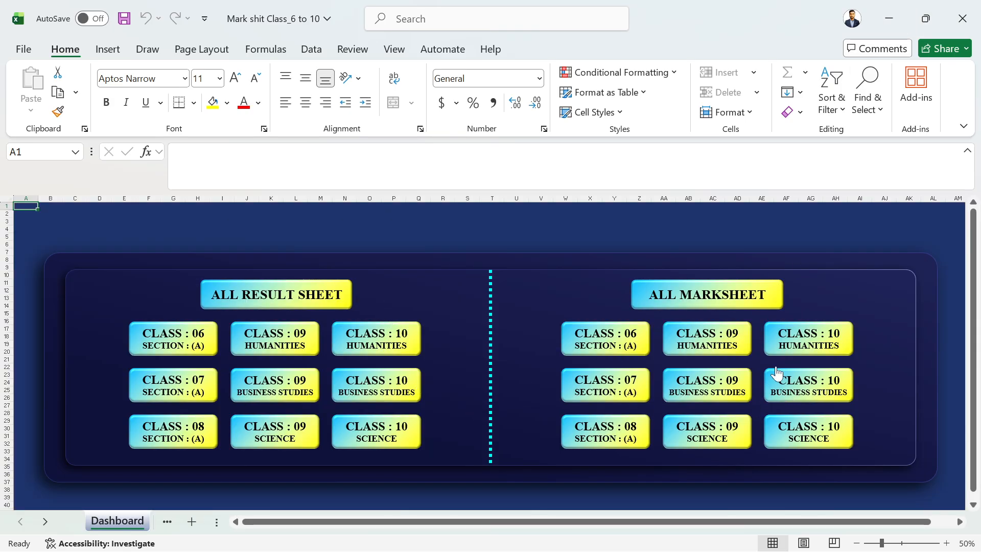
Minimize Excel to reveal the folder, then restore the workbook from the taskbar.
left_click(890, 17)
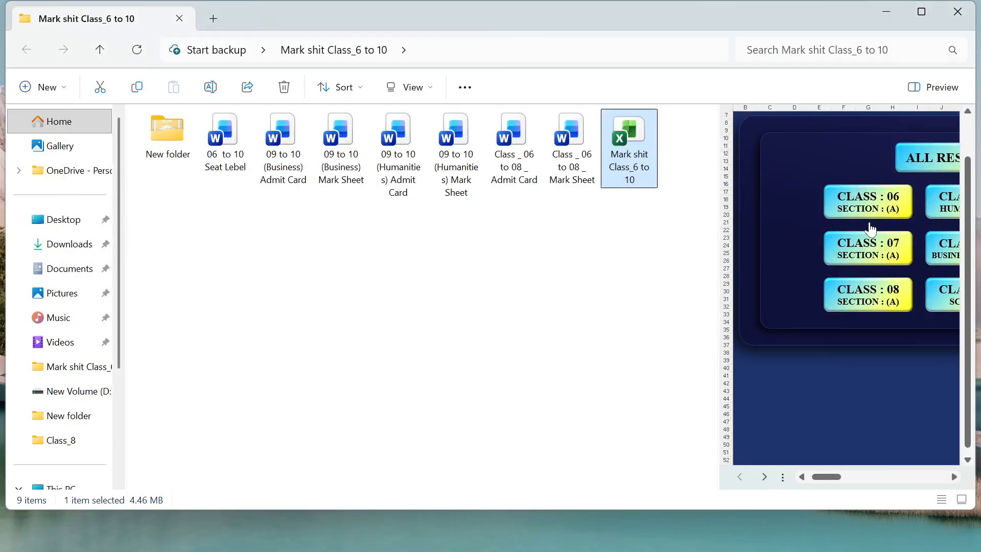
mouse_move(540, 536)
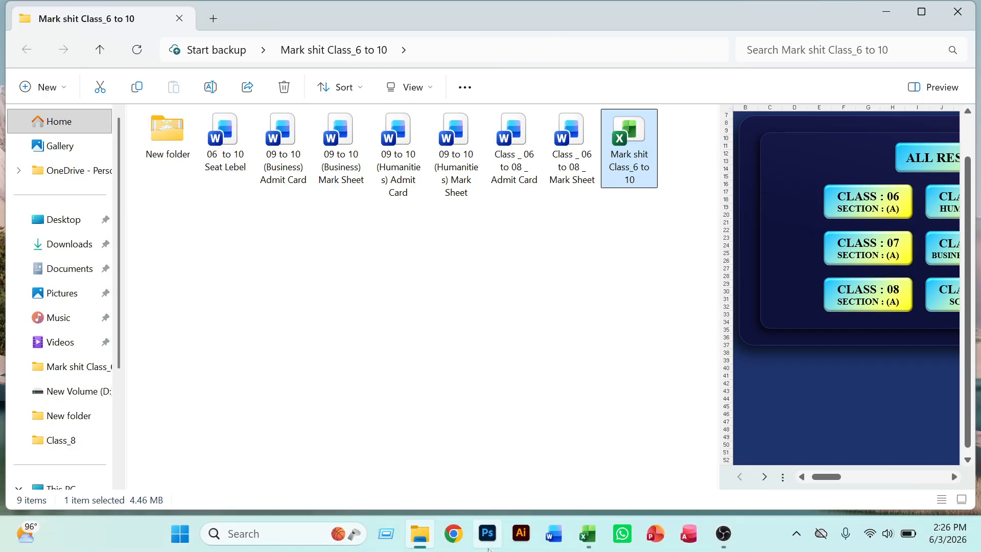
left_click(583, 541)
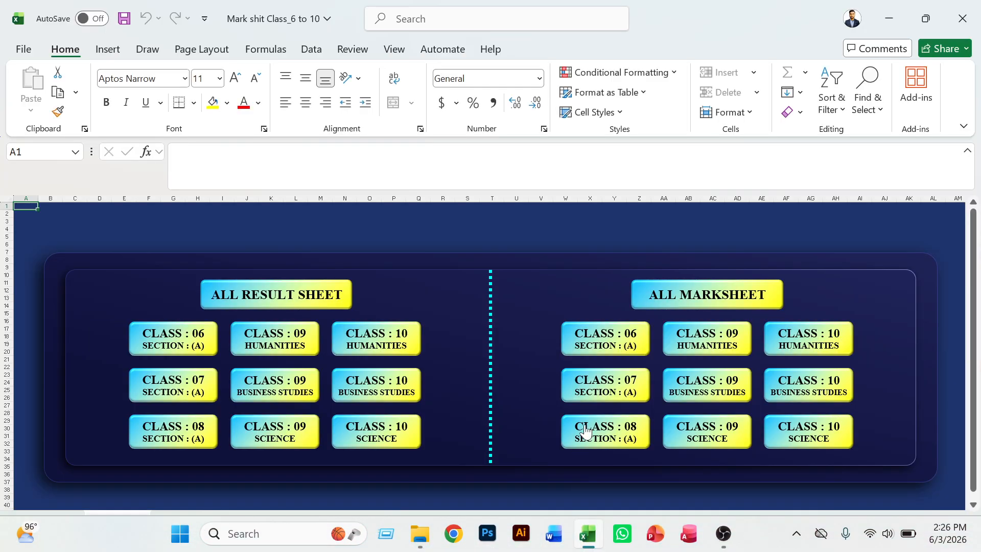
Browse the Class 6 academic transcript sheet, then close Excel.
left_click(631, 336)
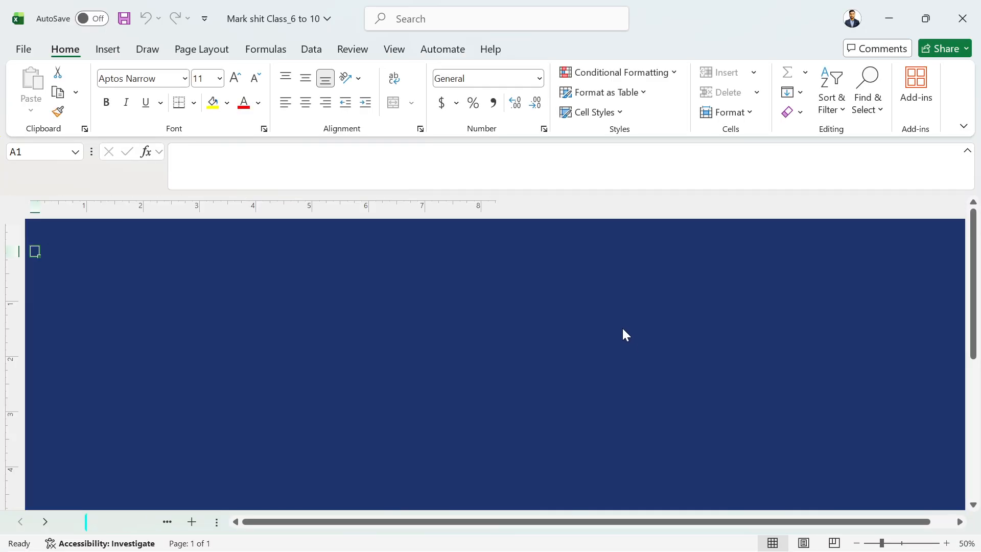
scroll(258, 362, "down", 5)
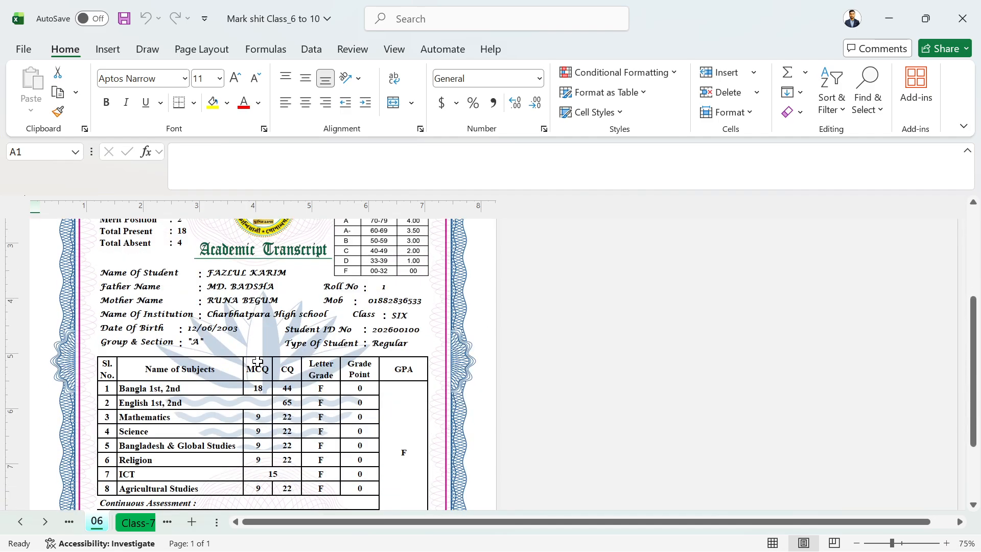
scroll(258, 361, "up", 5)
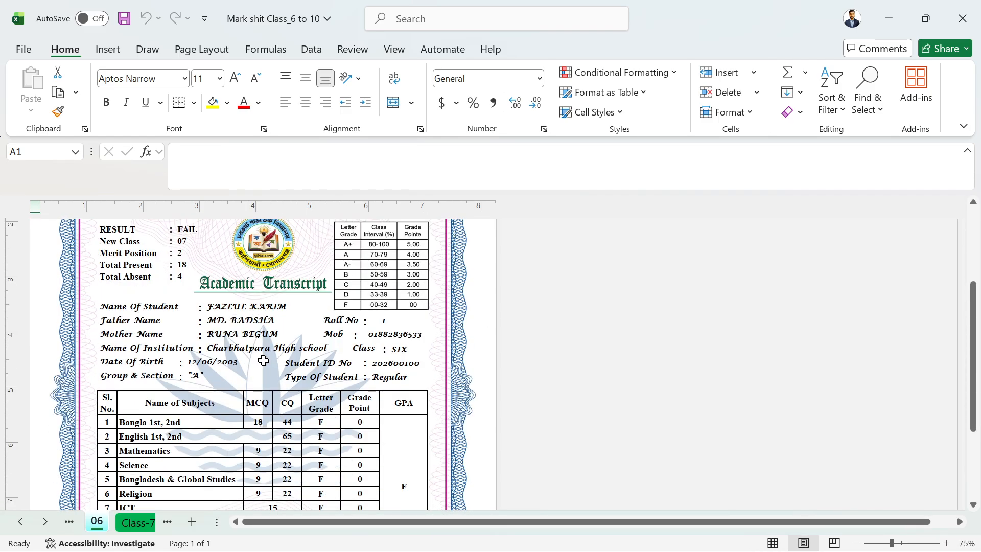
scroll(264, 360, "up", 2)
scroll(264, 361, "down", 5)
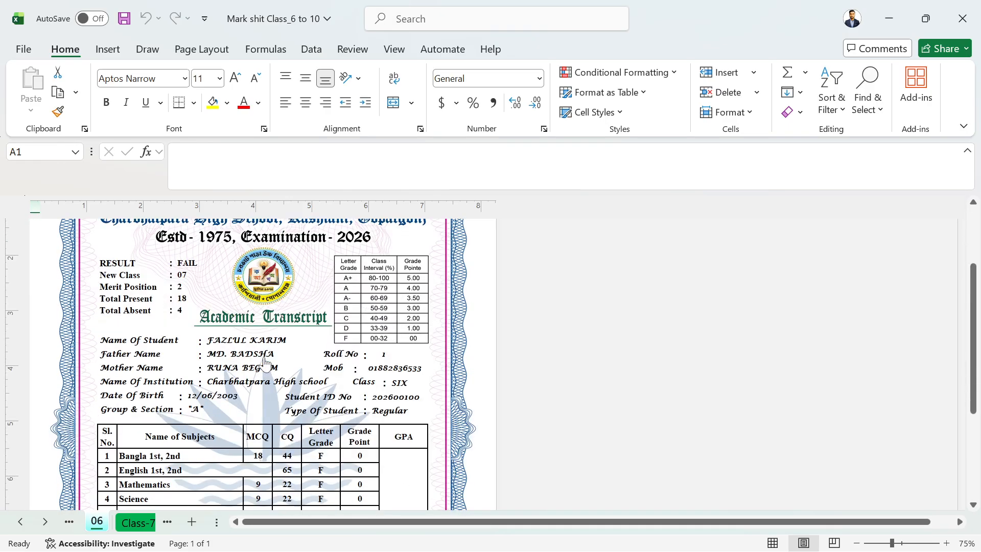
scroll(265, 363, "up", 5)
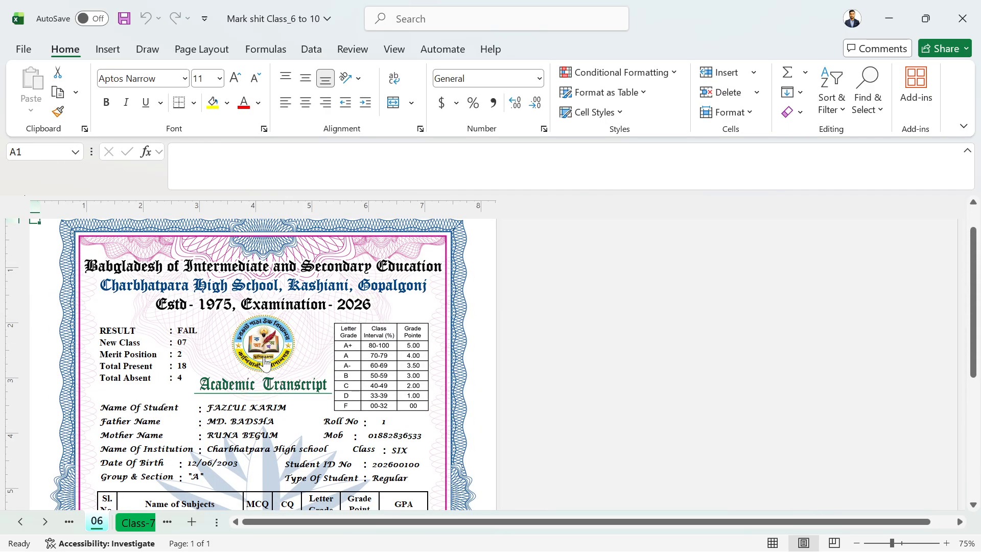
scroll(265, 362, "down", 5)
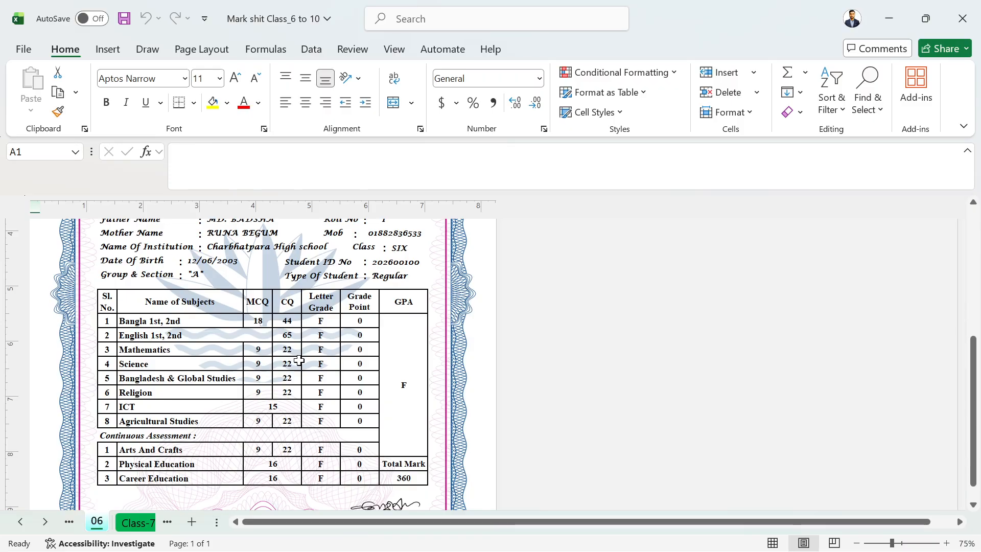
scroll(294, 322, "up", 5)
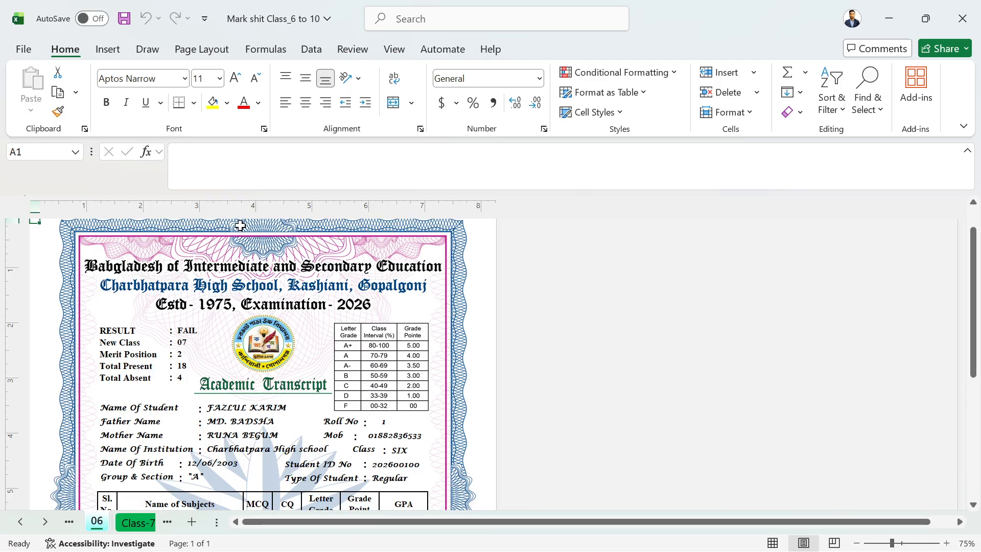
left_click(973, 9)
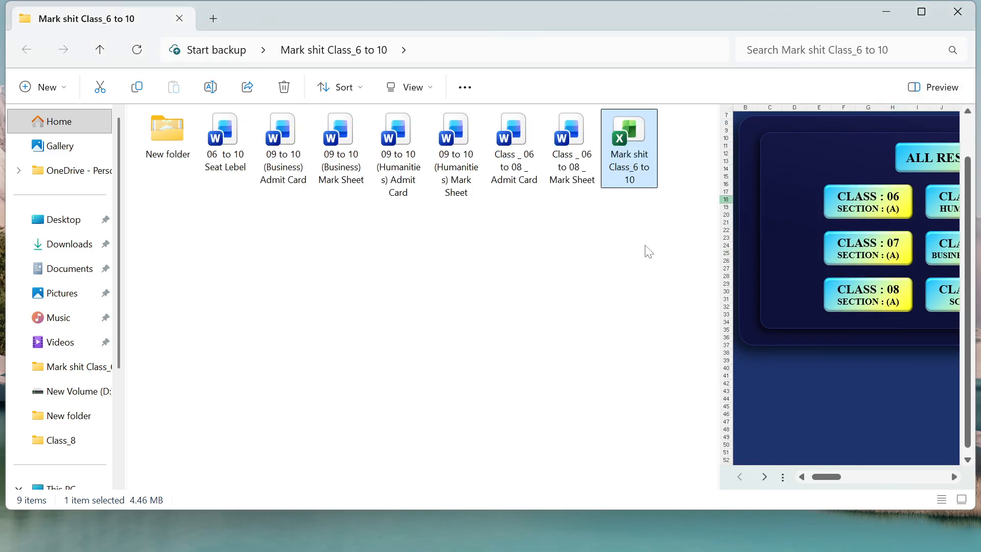
left_click(571, 314)
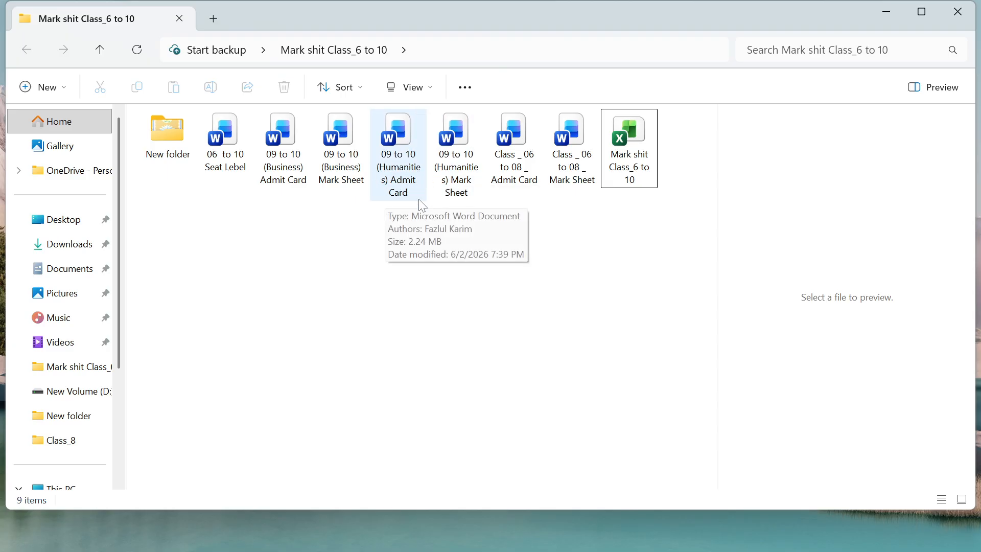
Open the 06 to 10 Seat Lebel document and accept the SQL data prompt.
double_click(228, 147)
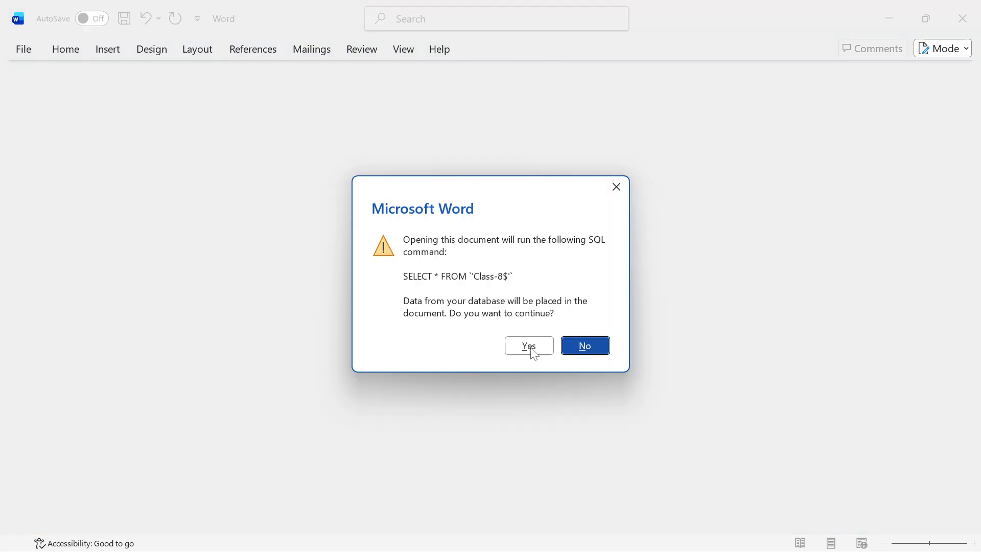
left_click(615, 188)
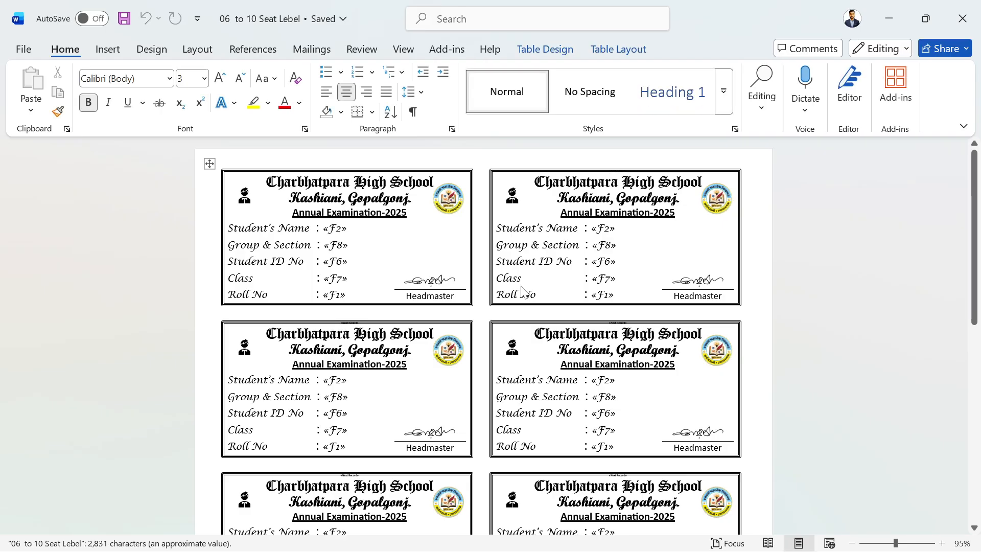
Look over the seat labels and select the person-icon photo box on the first label.
scroll(521, 291, "down", 3)
scroll(511, 312, "up", 3)
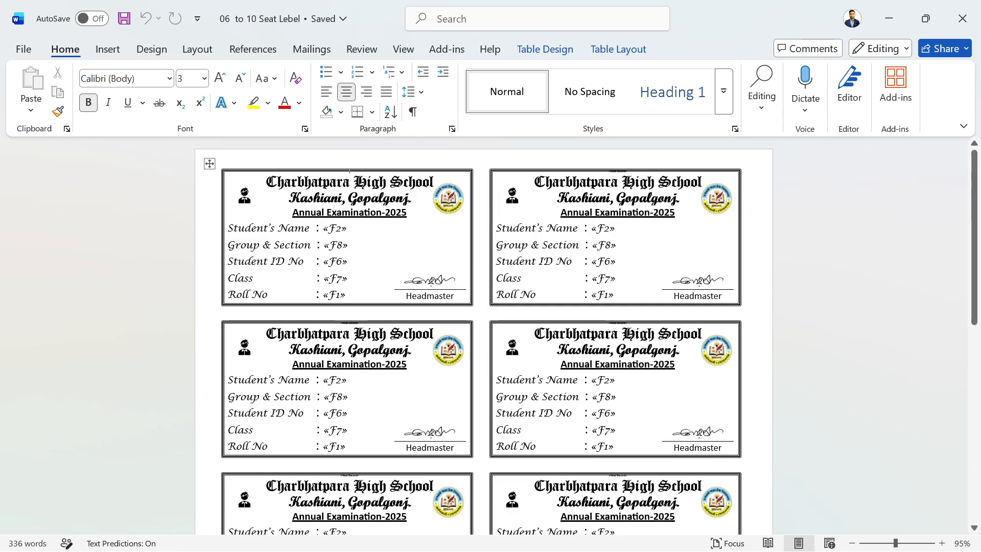
scroll(692, 307, "down", 5)
scroll(692, 333, "up", 5)
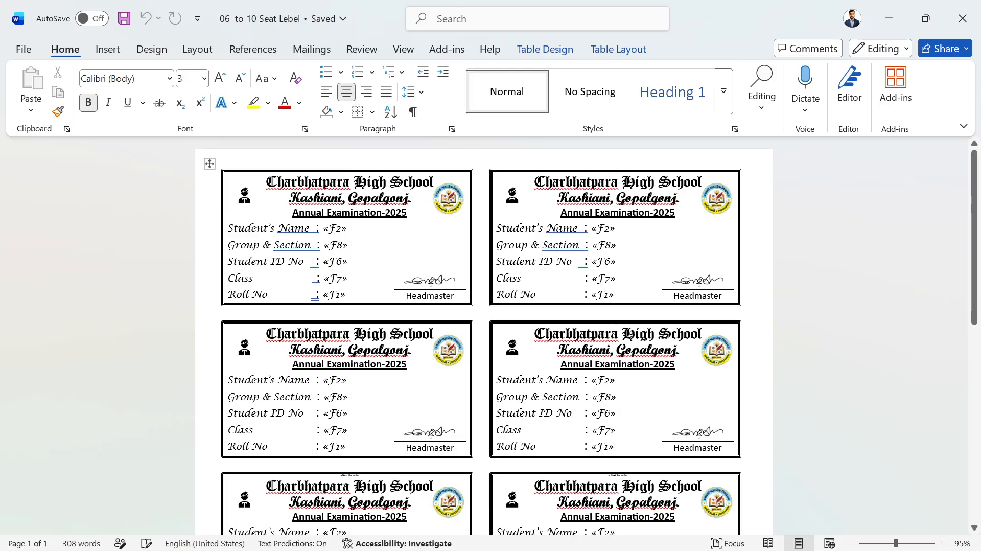
left_click(244, 196)
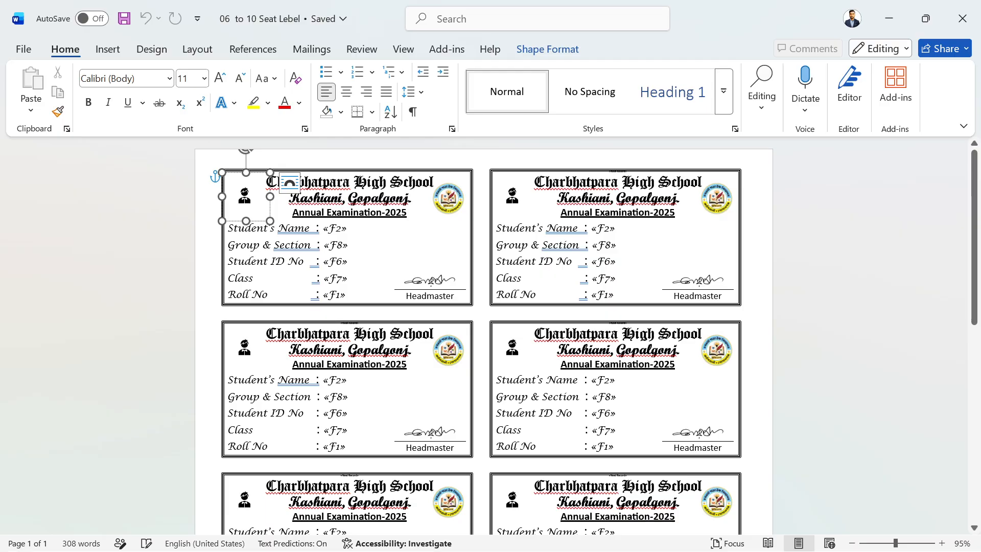
Select the first card's photo box and insert a picture from This Device.
left_click(348, 246)
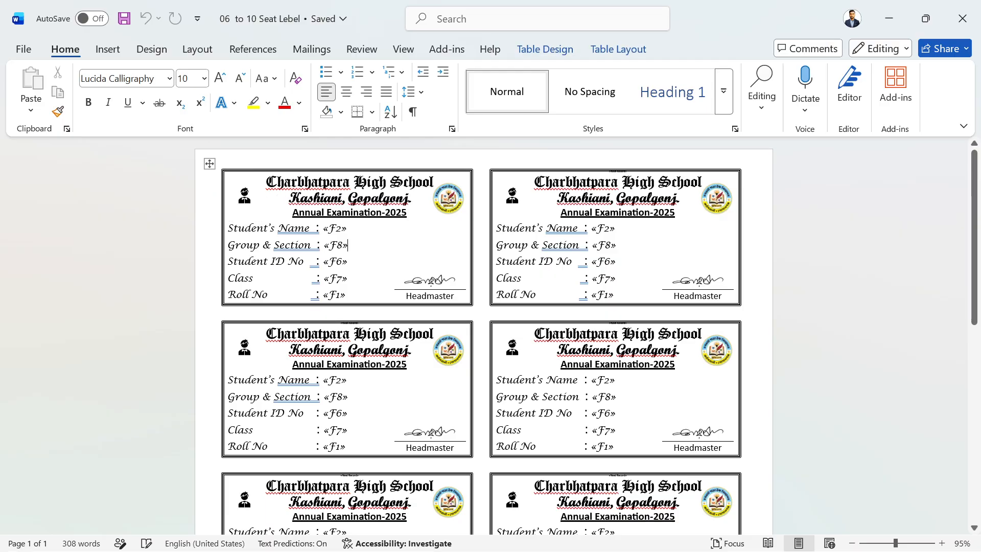
left_click(251, 203)
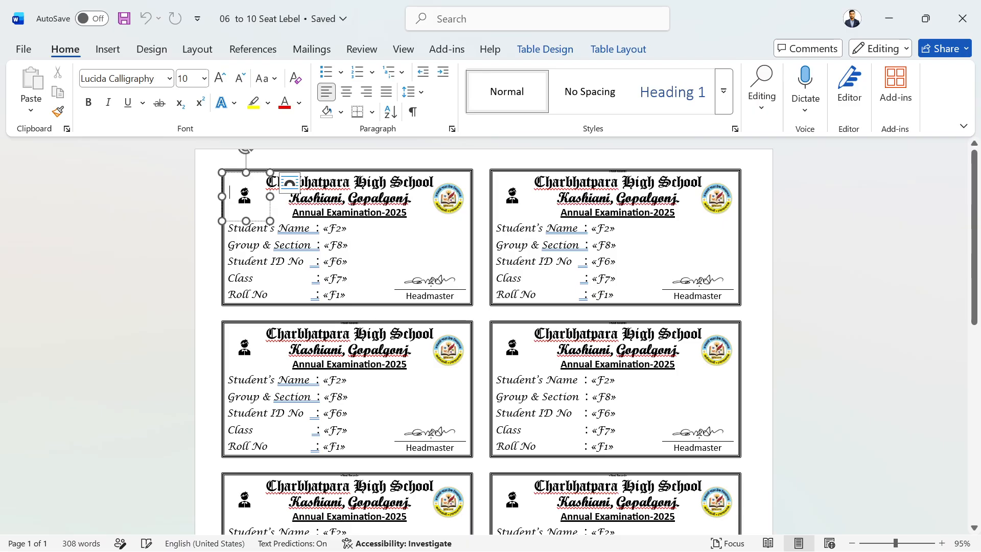
left_click(108, 49)
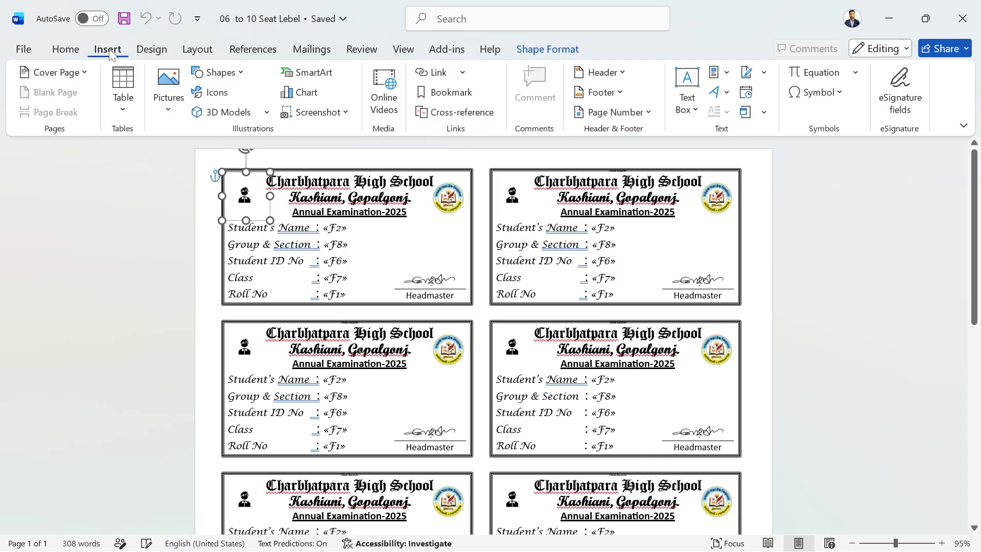
left_click(179, 96)
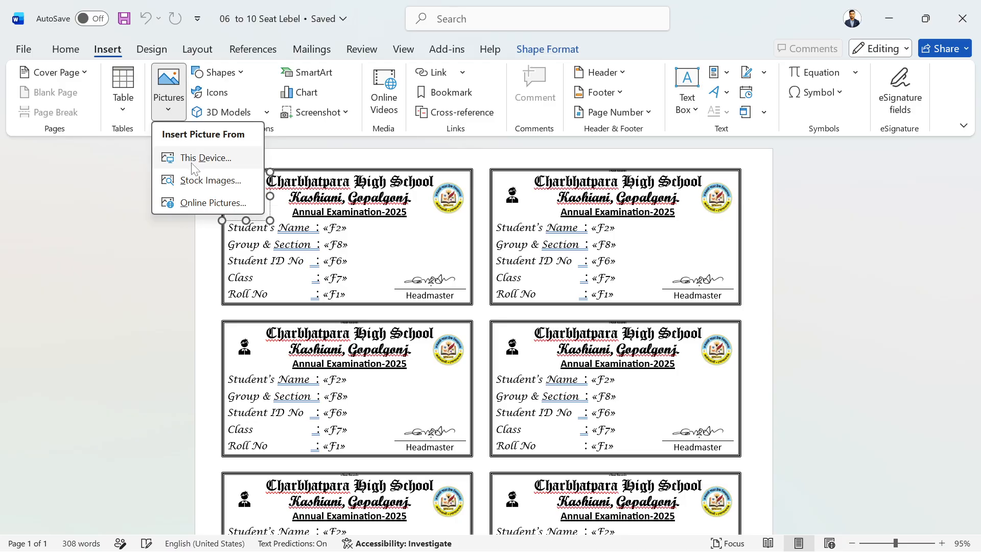
left_click(191, 161)
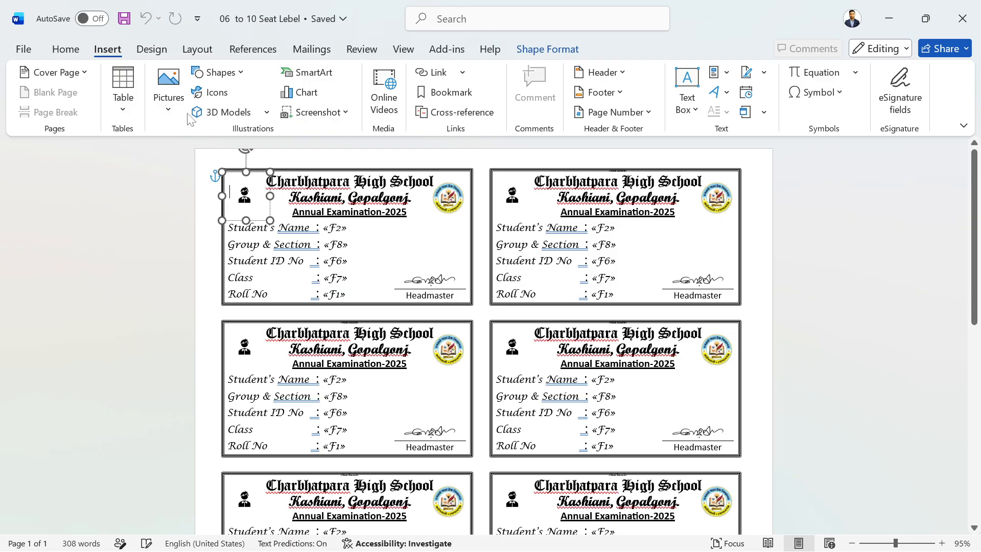
Insert a student portrait from D:\Student_Photos into the photo box.
left_click(246, 194)
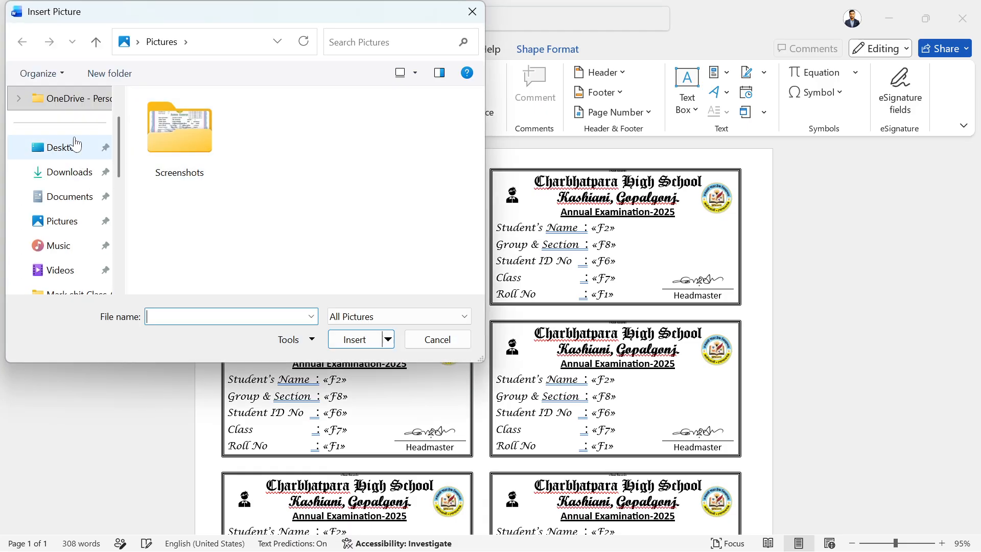
scroll(76, 168, "down", 5)
scroll(82, 202, "up", 3)
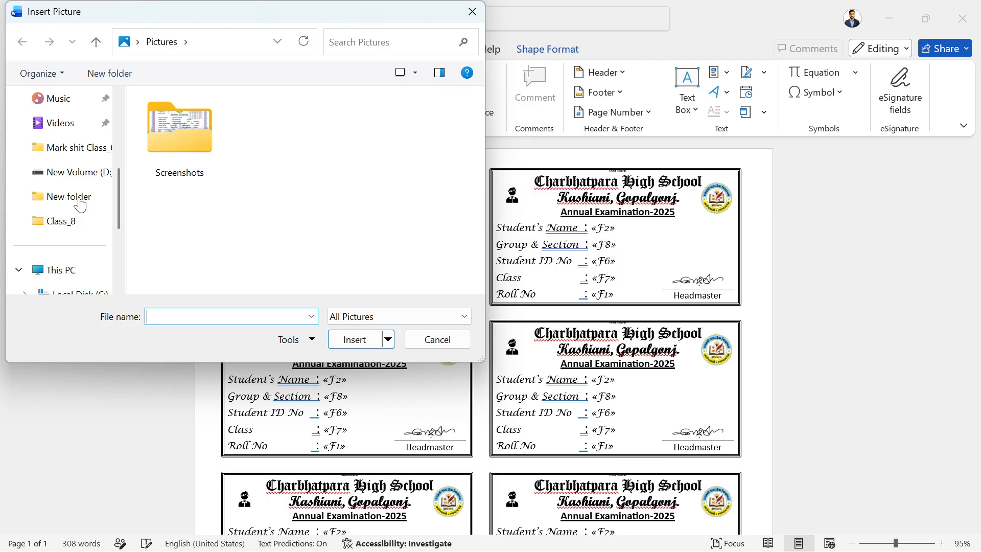
left_click(77, 246)
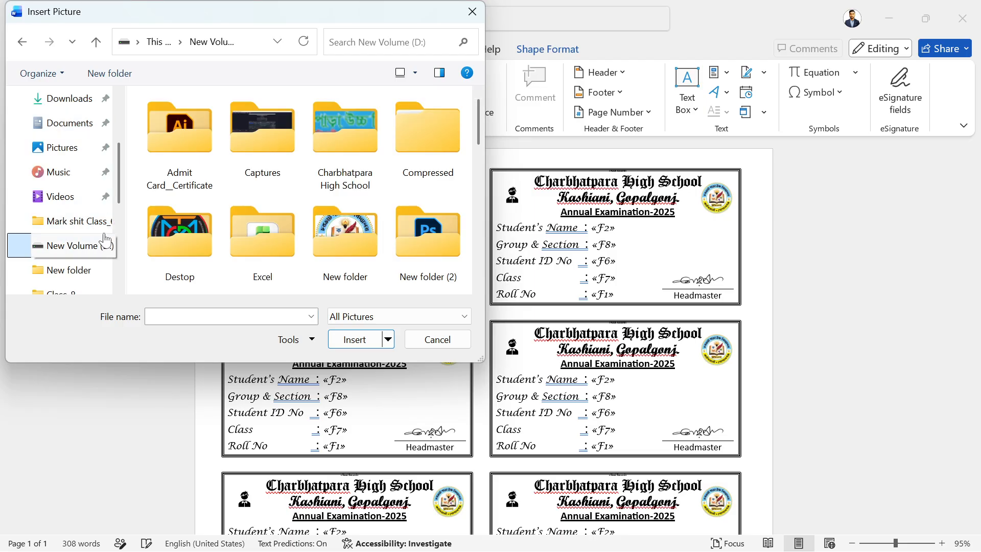
scroll(358, 217, "down", 2)
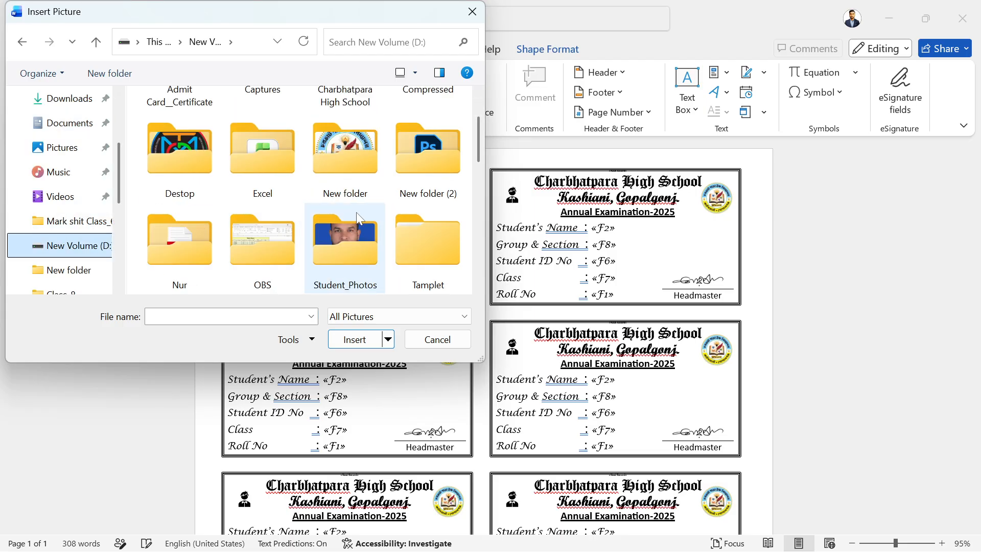
double_click(339, 238)
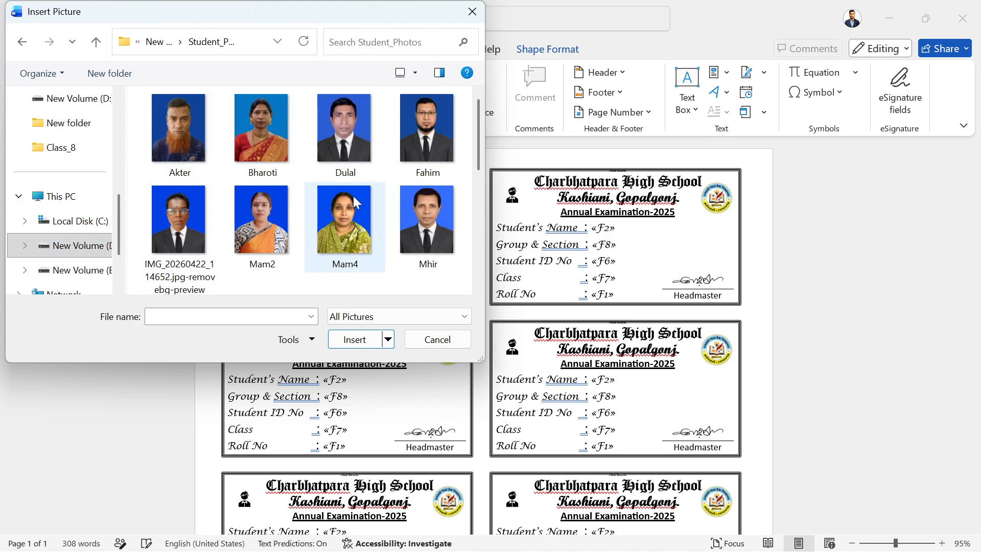
scroll(340, 208, "down", 3)
scroll(318, 204, "up", 2)
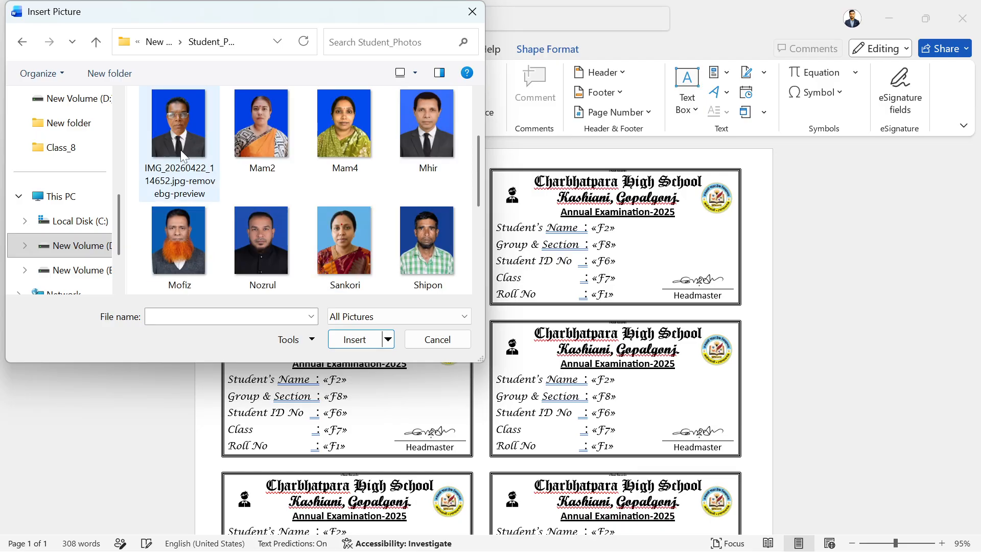
left_click(273, 245)
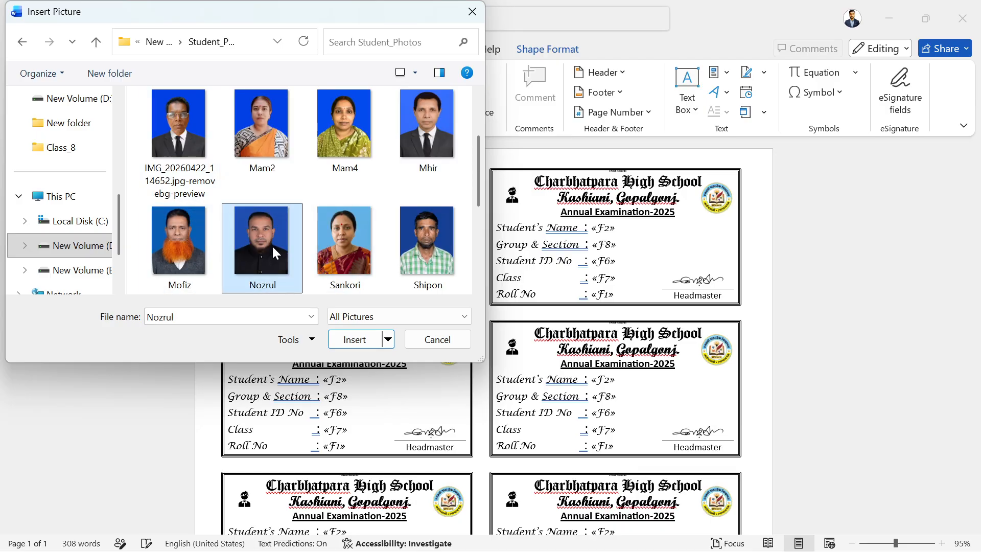
left_click(353, 339)
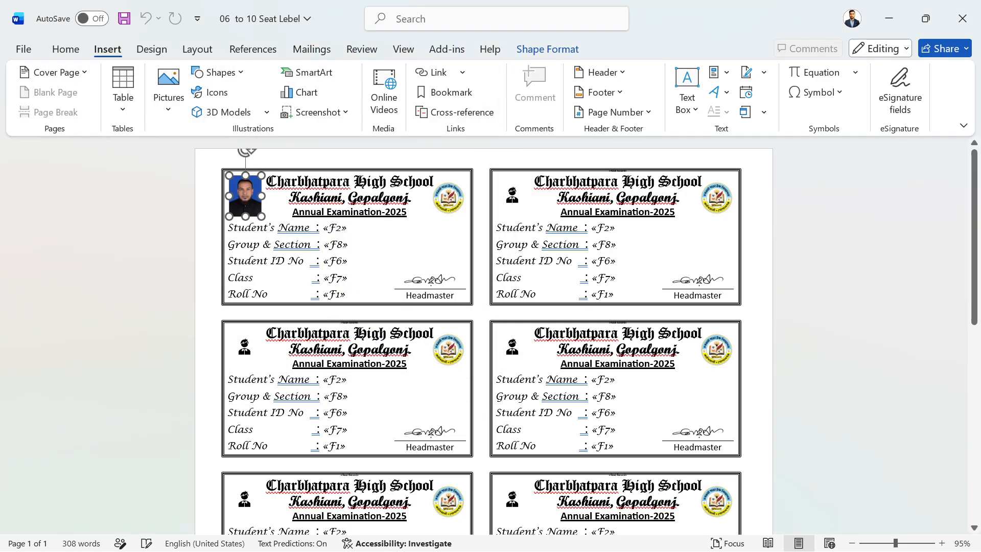
Delete the inserted photo from the first card, restoring its placeholder icon.
left_click(381, 246)
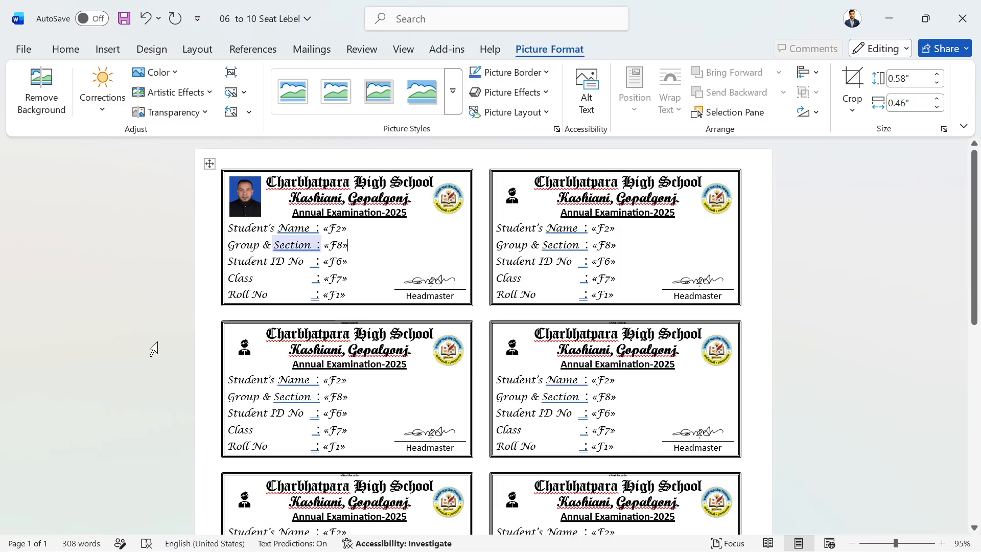
left_click(246, 201)
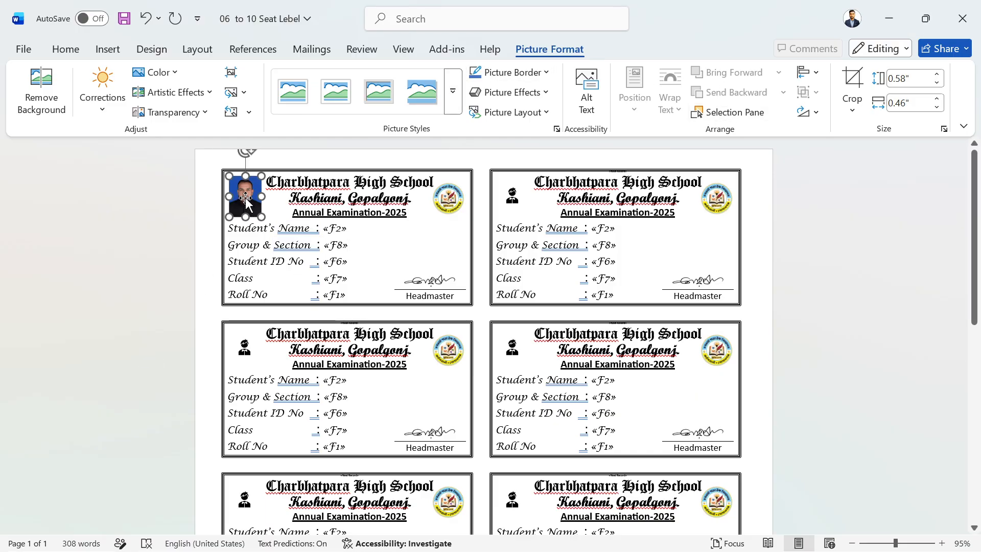
key("Delete")
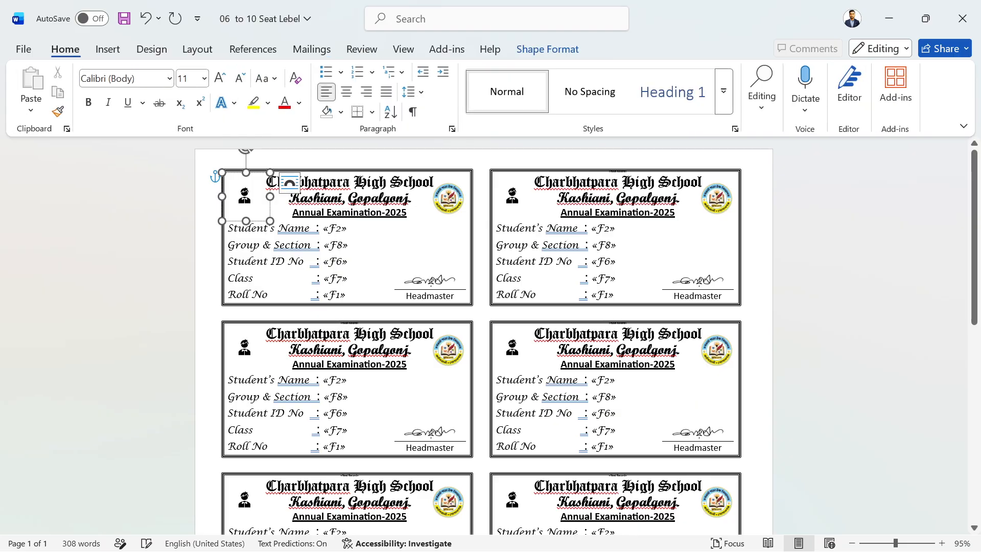
left_click(514, 350)
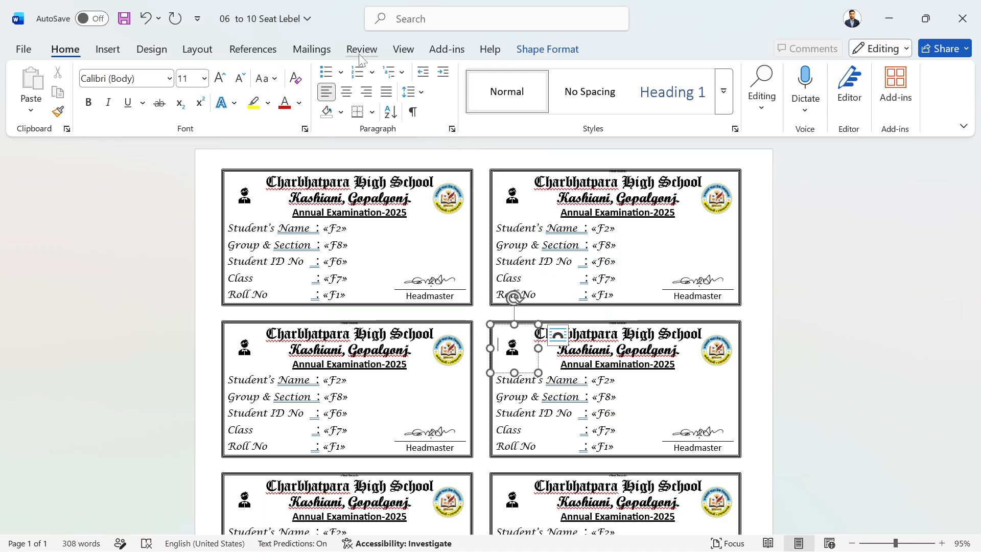
Use the Desktop workbook Mark shit Class_6 to 10 as an existing recipient list.
left_click(313, 51)
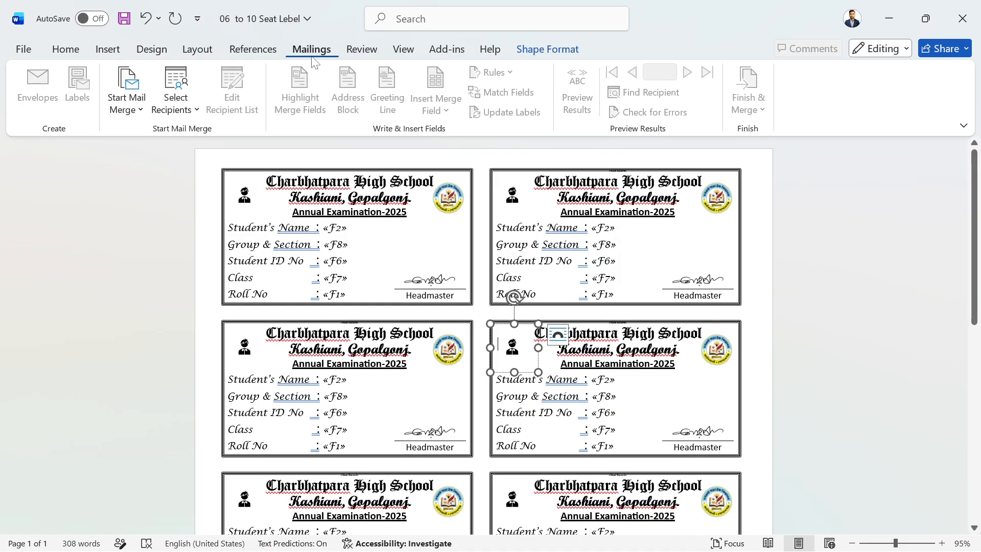
left_click(185, 108)
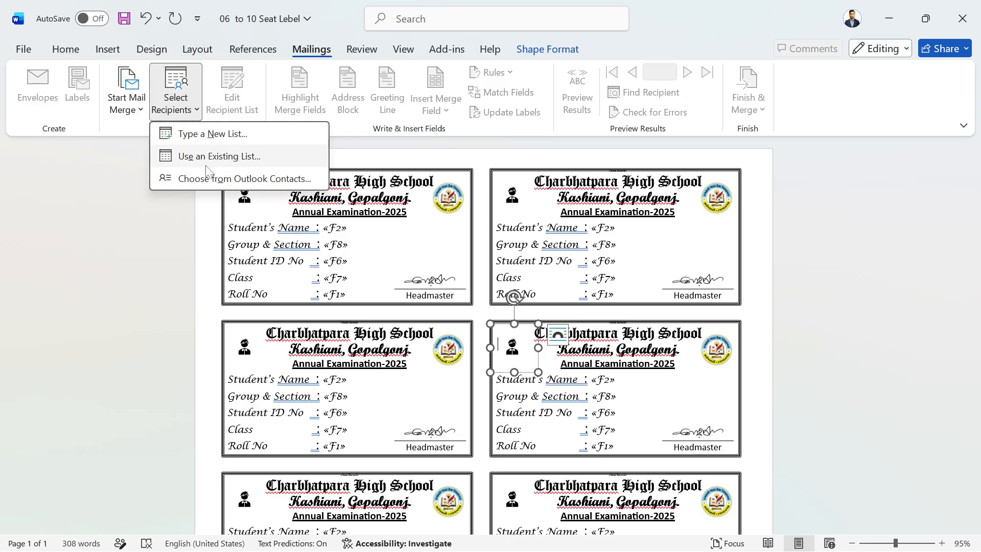
left_click(210, 158)
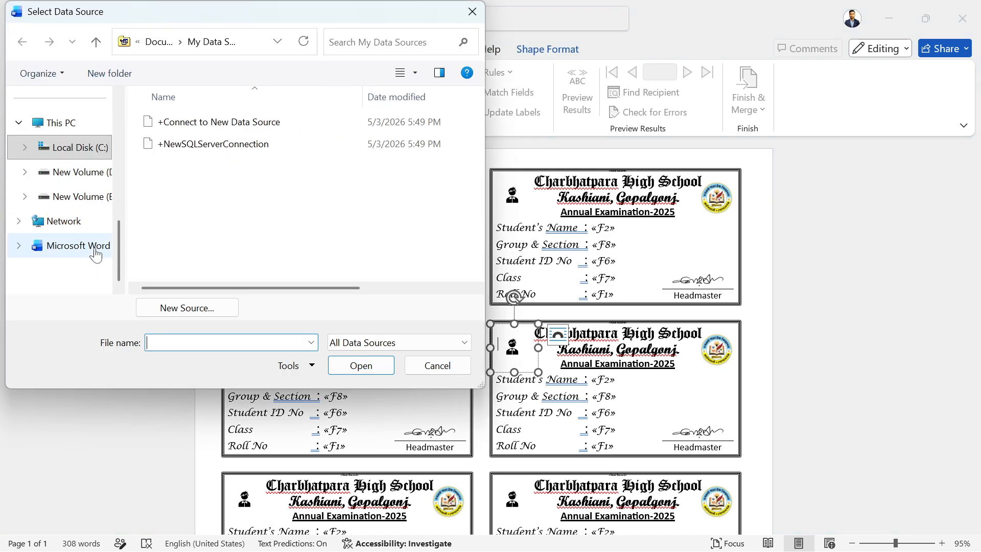
scroll(97, 254, "up", 2)
left_click(66, 203)
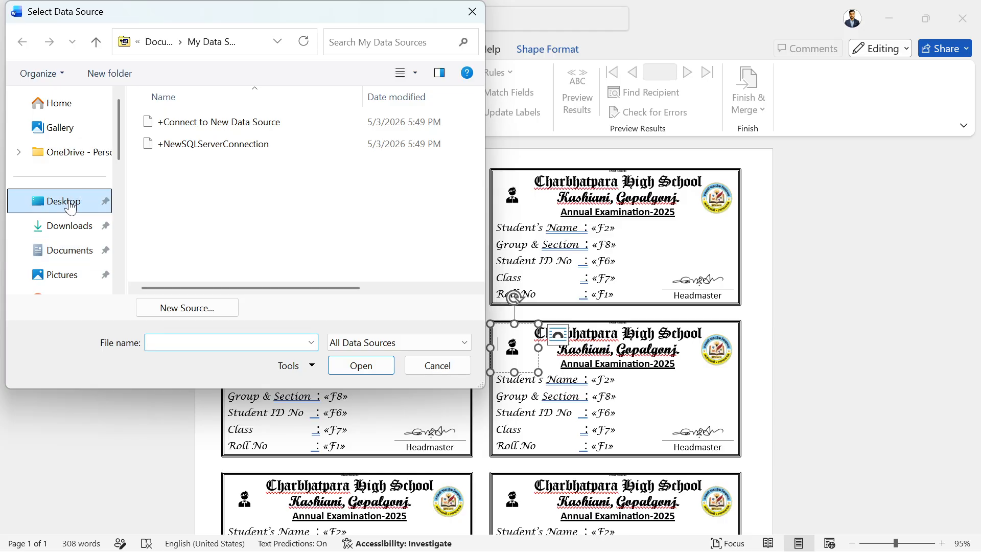
double_click(220, 144)
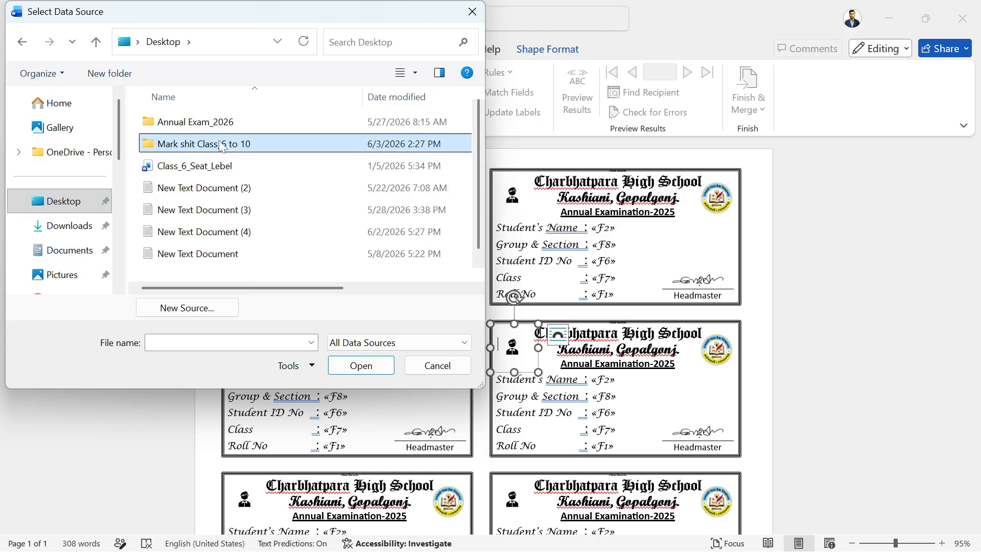
scroll(206, 213, "down", 1)
left_click(208, 271)
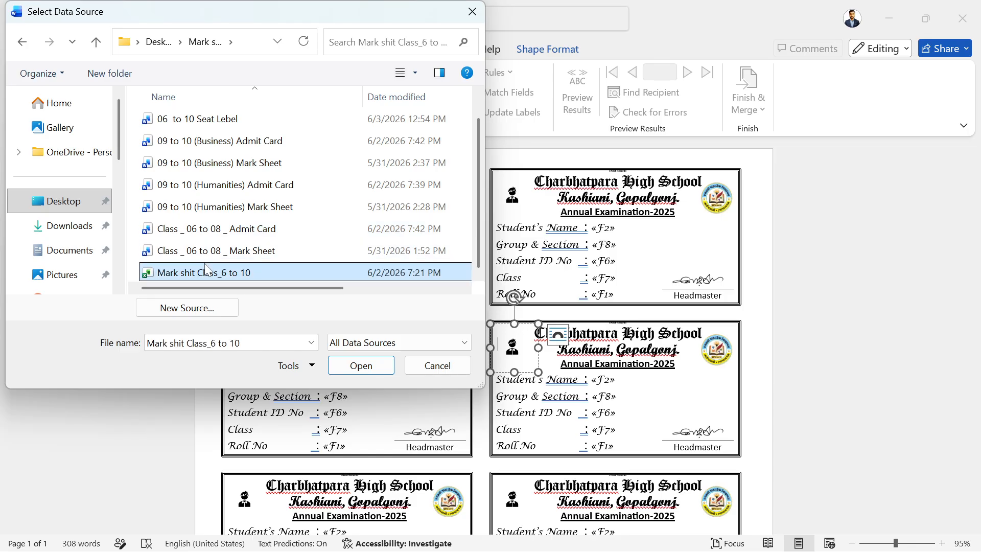
left_click(376, 365)
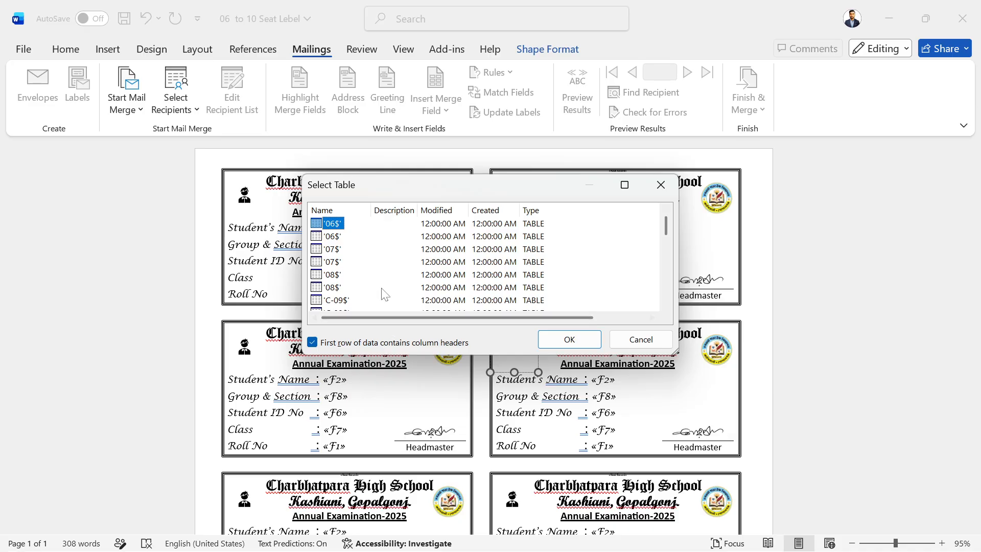
Choose the 'Class-6$' sheet as the recipient table and confirm it.
scroll(385, 293, "down", 5)
scroll(384, 284, "up", 6)
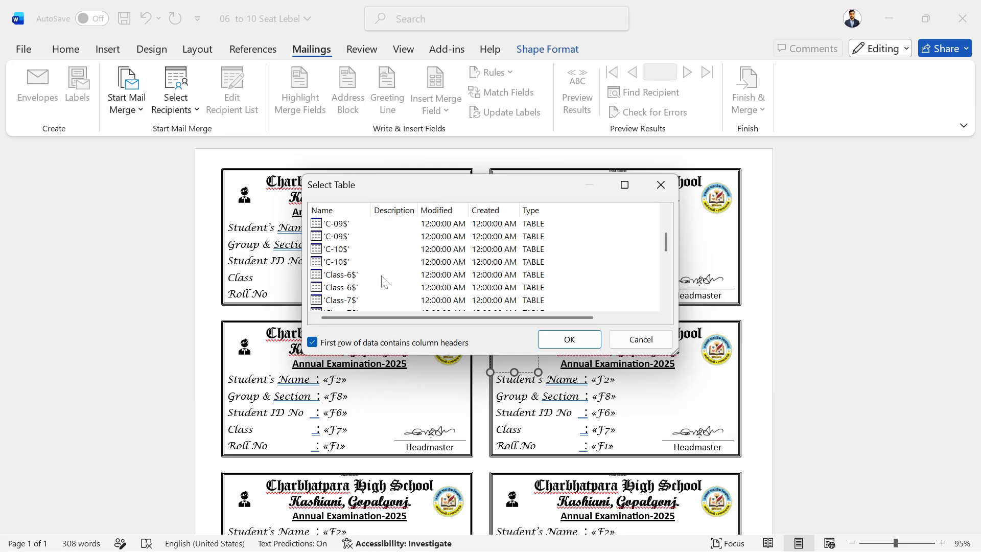
scroll(372, 253, "down", 3)
scroll(372, 253, "up", 3)
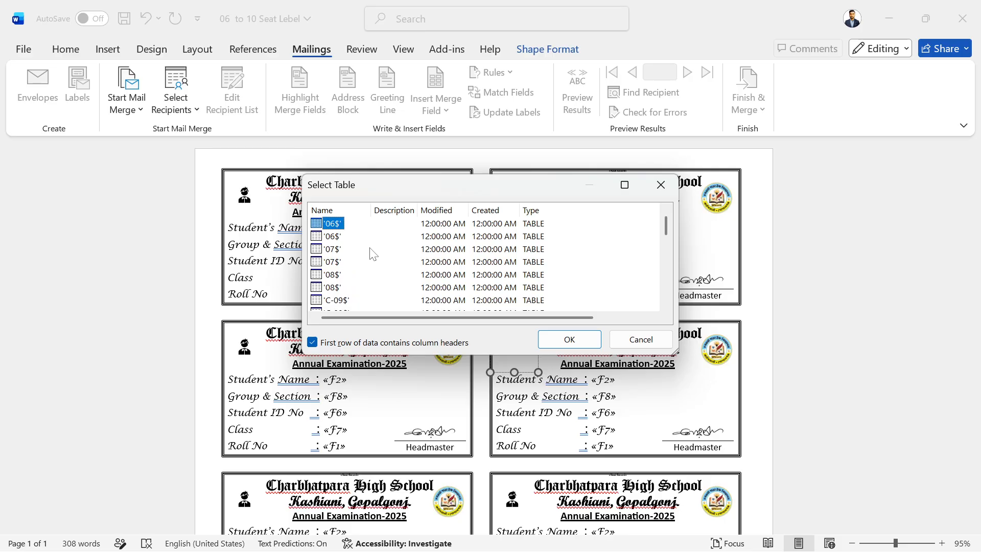
scroll(372, 254, "down", 1)
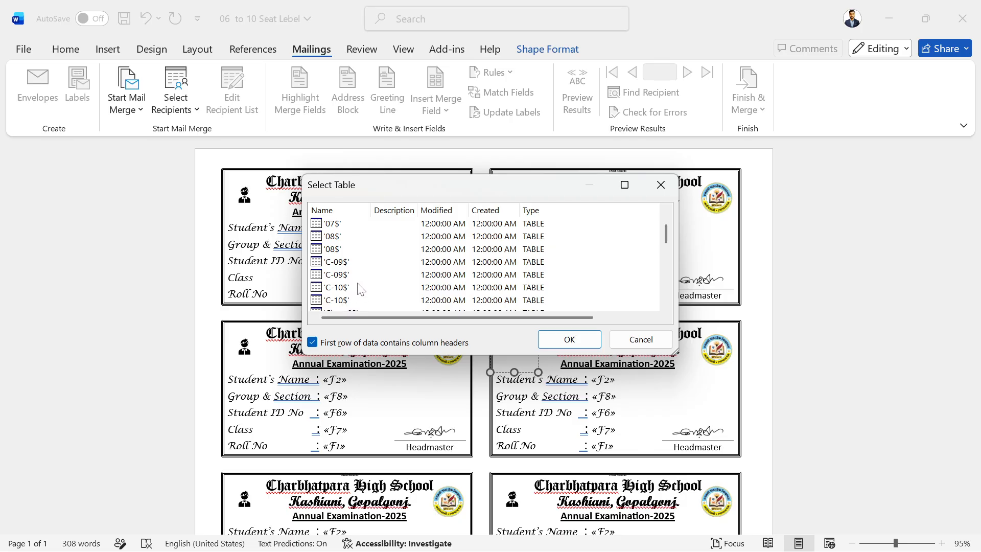
scroll(351, 268, "down", 1)
left_click(342, 276)
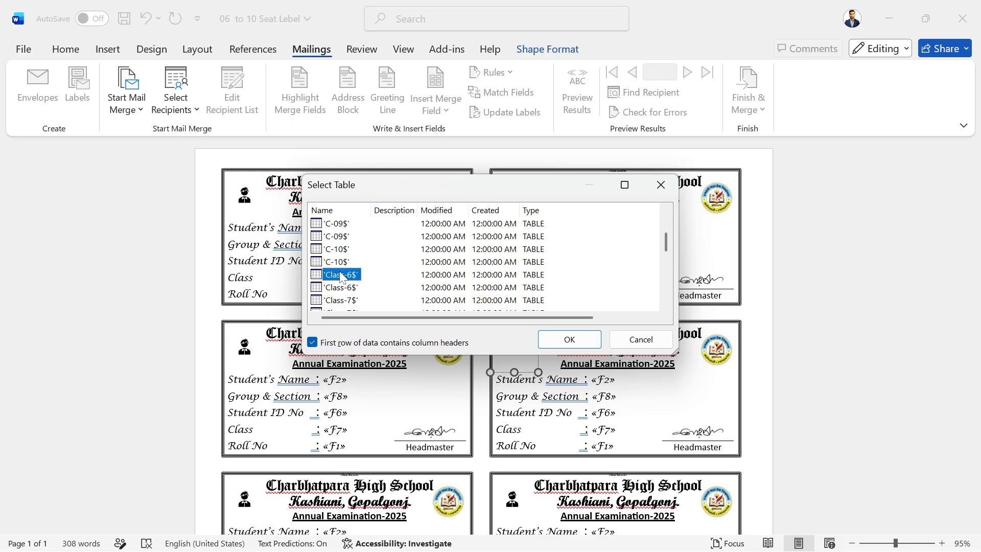
left_click(546, 346)
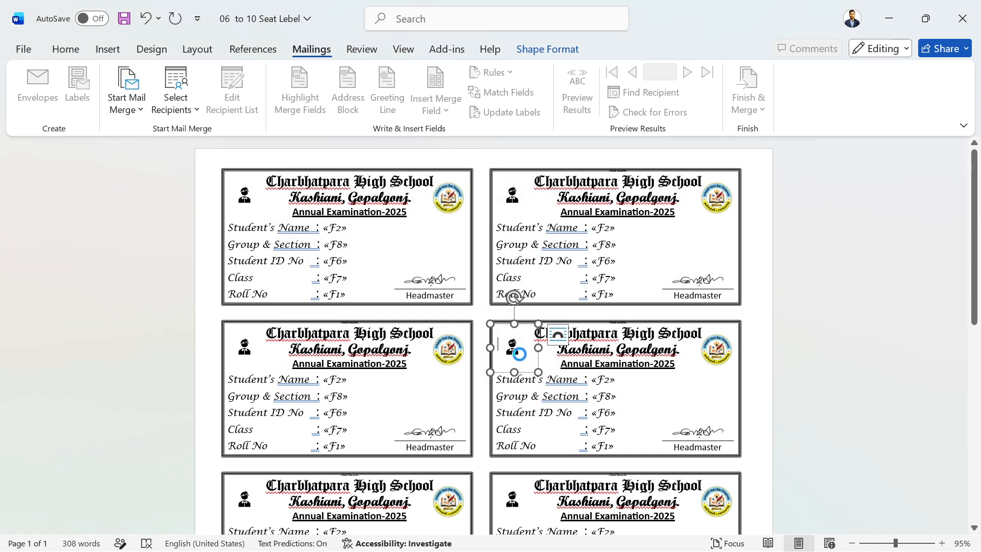
Toggle Preview Results on the Mailings tab to show student data.
left_click(521, 542)
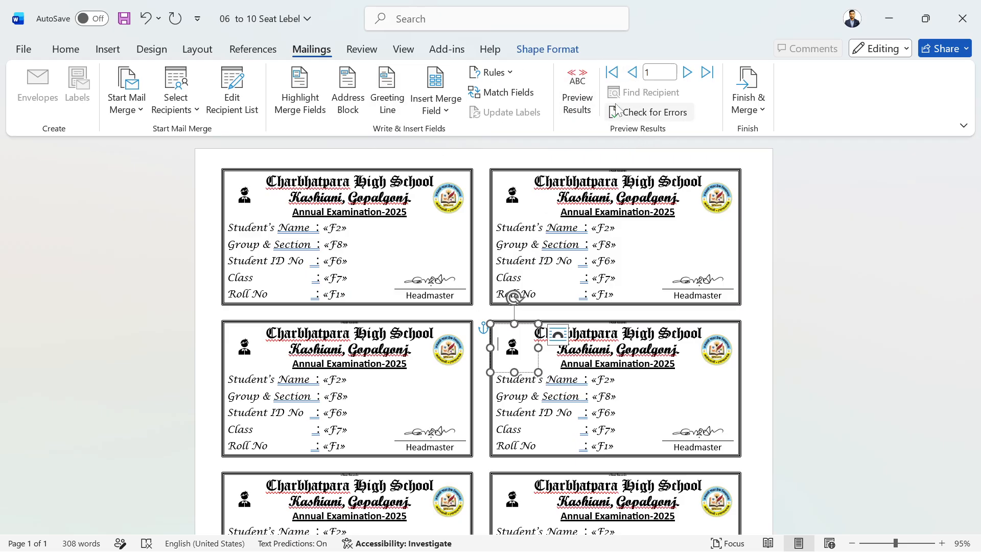
left_click(586, 100)
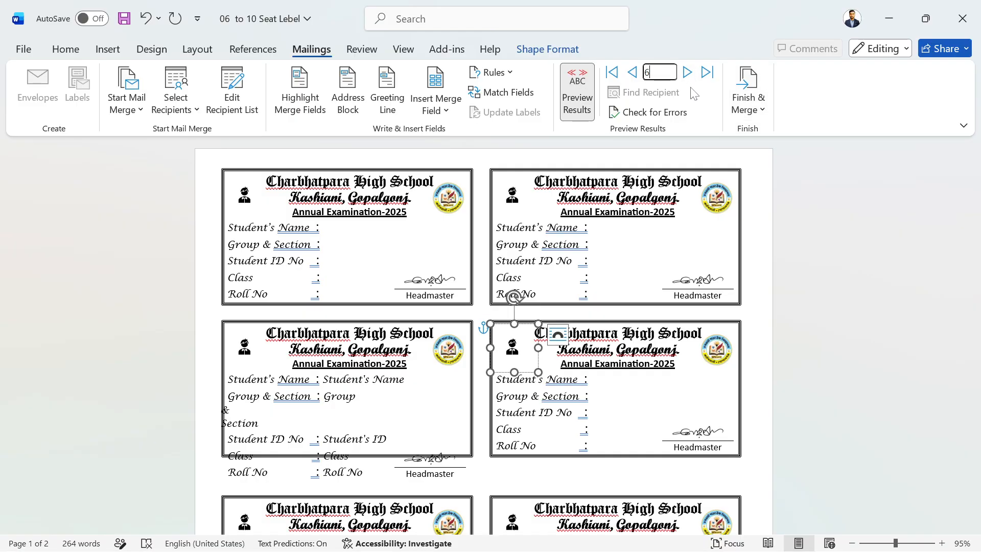
Jump the preview to record 6, then advance it to record 7.
key("Return")
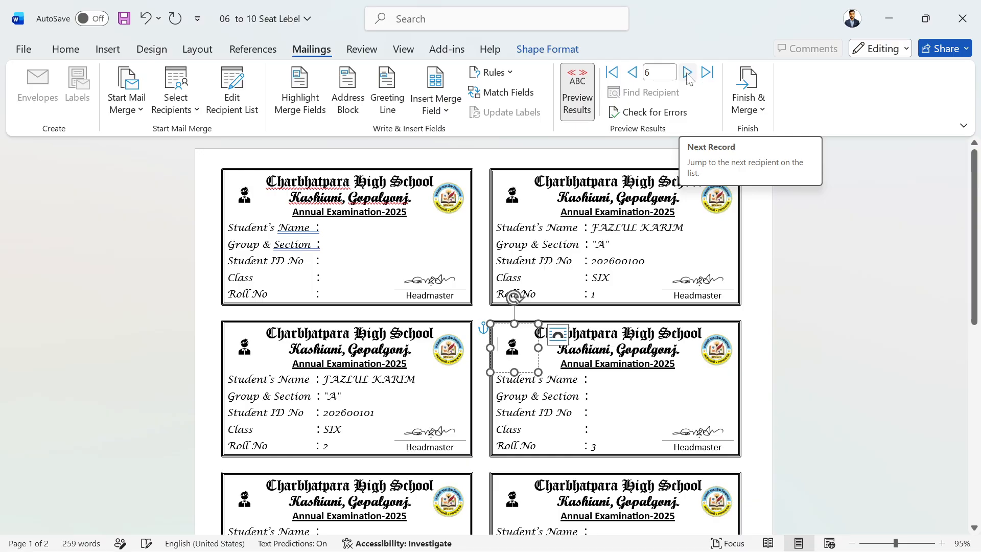
left_click(688, 73)
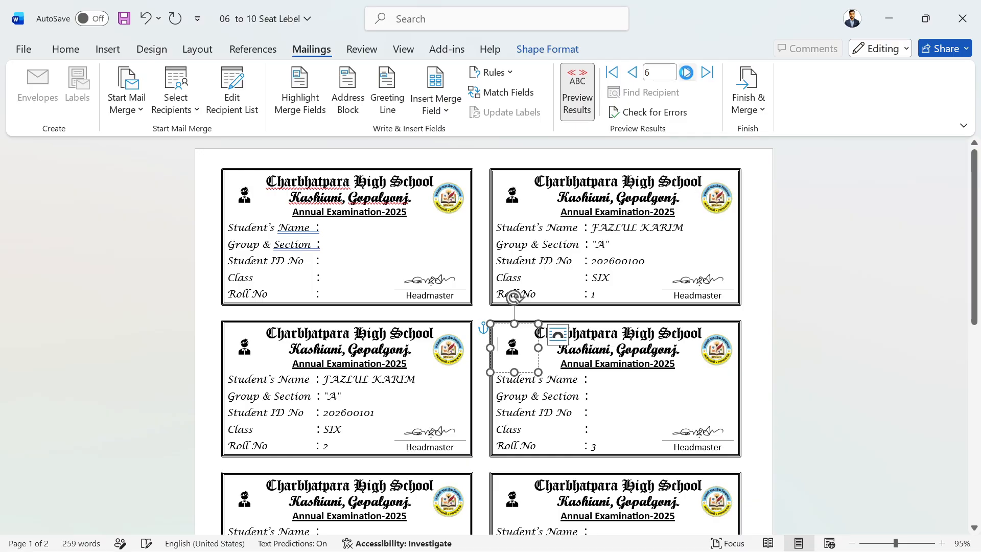
left_click(688, 73)
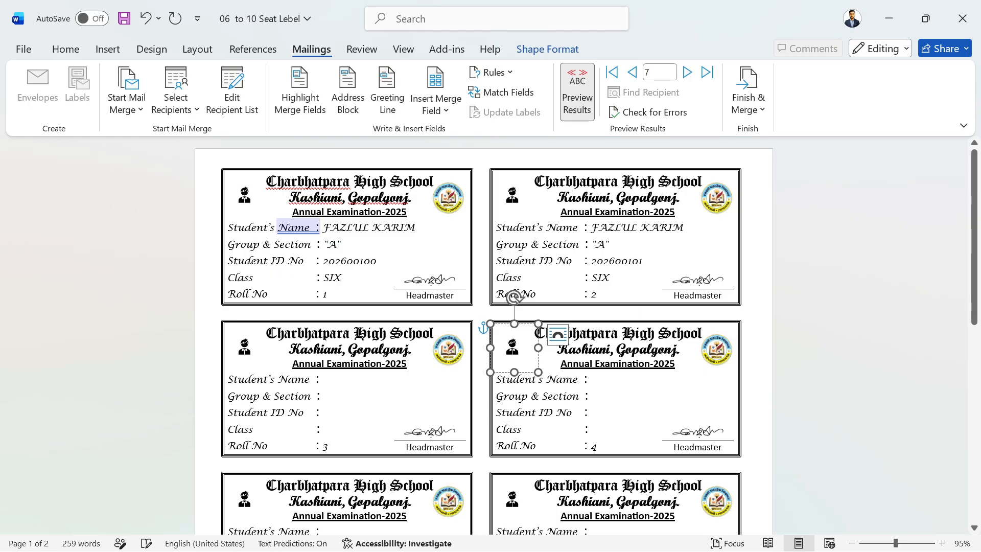
Scroll through the page to confirm the ten cards carry roll numbers 1 to 10.
scroll(481, 338, "down", 5)
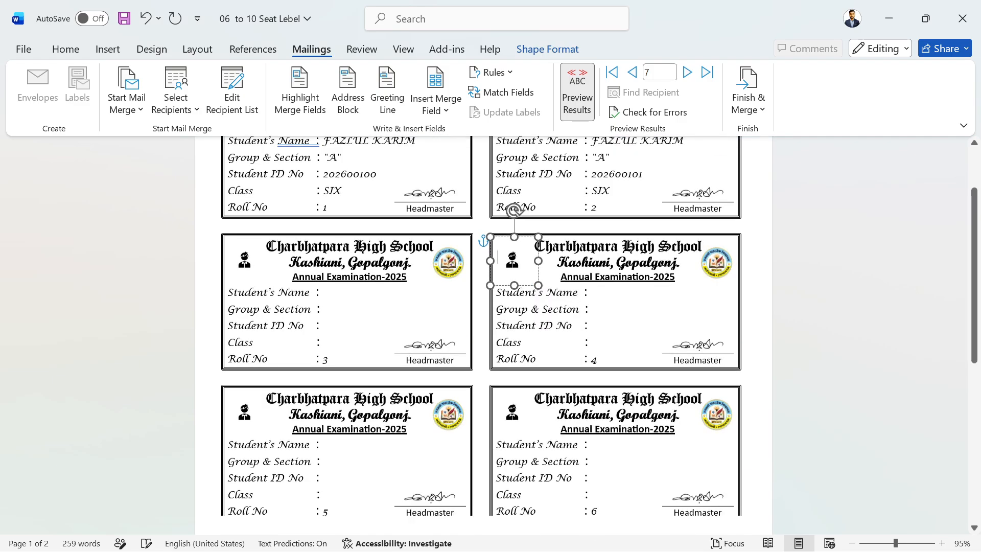
scroll(481, 337, "down", 3)
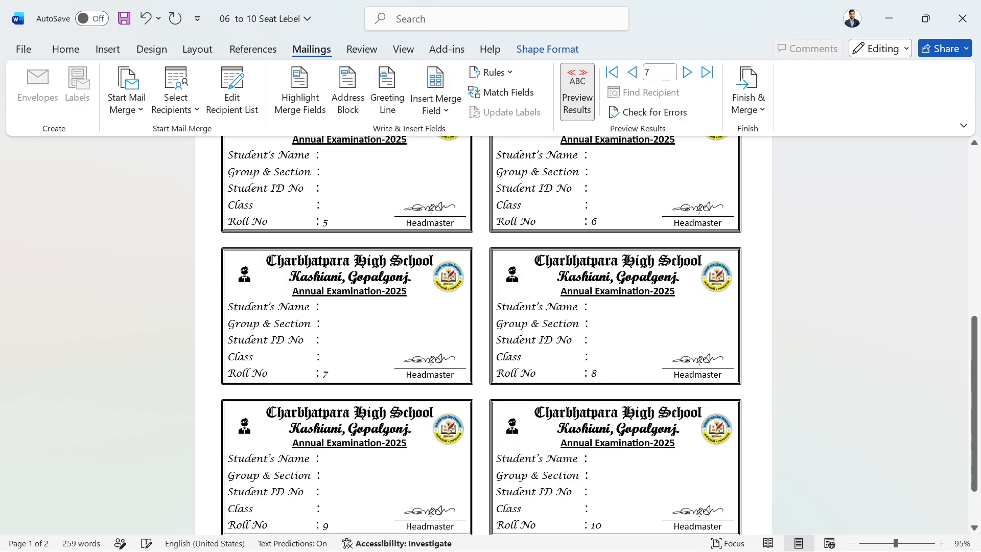
scroll(538, 326, "down", 1)
scroll(537, 326, "up", 8)
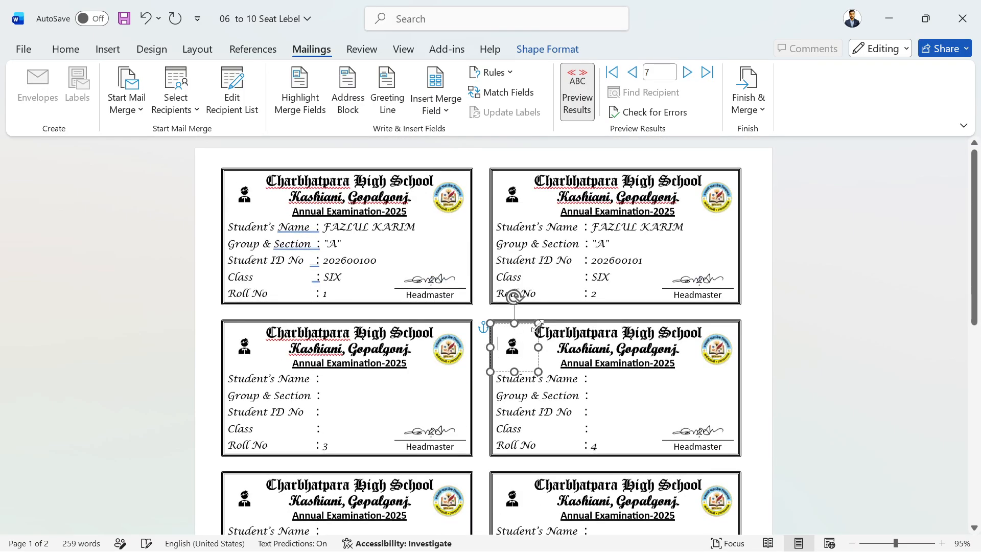
scroll(504, 348, "down", 9)
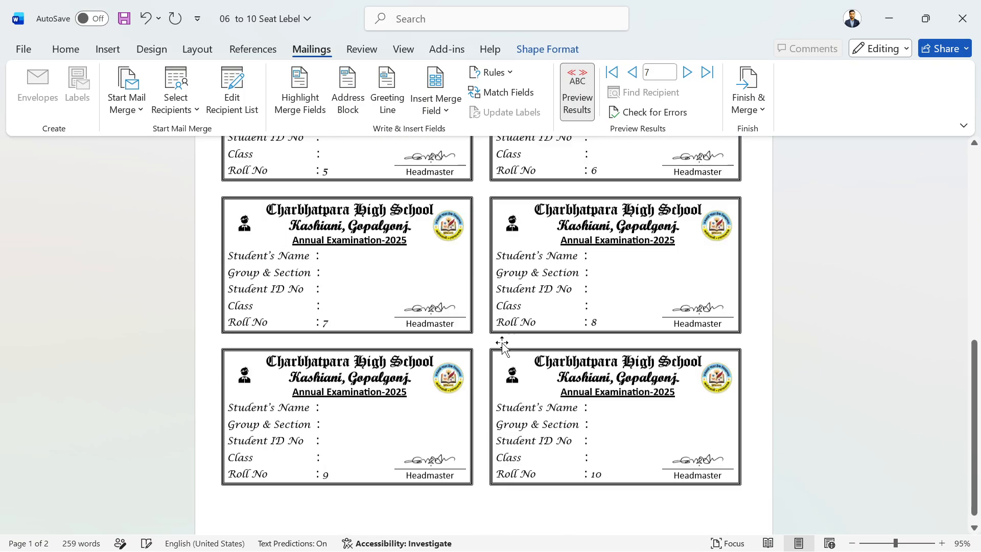
scroll(502, 343, "up", 2)
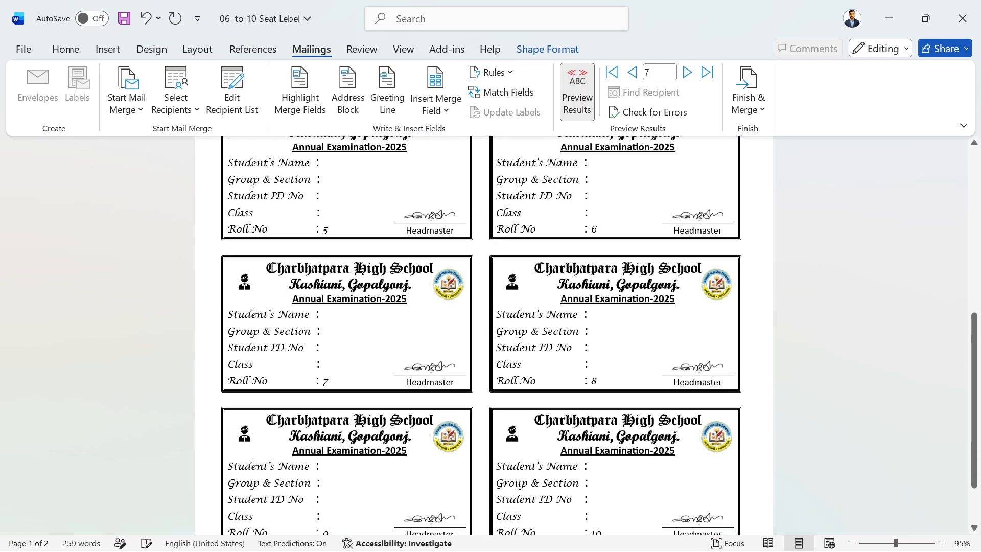
scroll(515, 296, "up", 8)
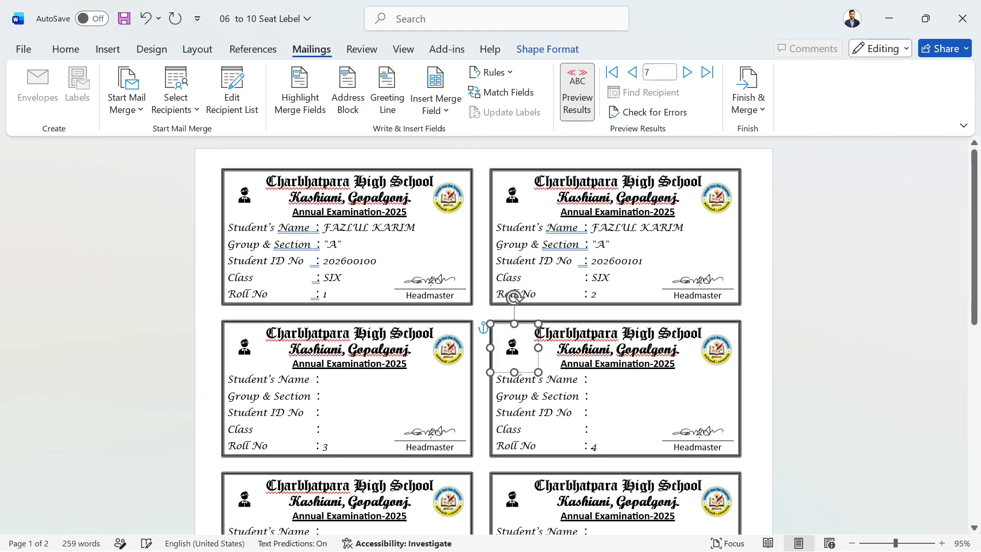
scroll(483, 336, "down", 7)
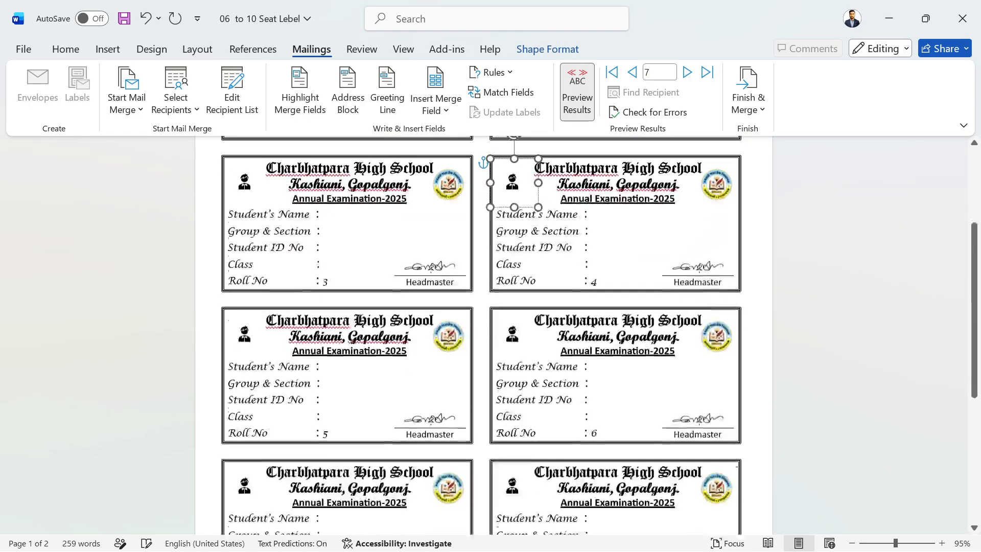
scroll(483, 335, "down", 2)
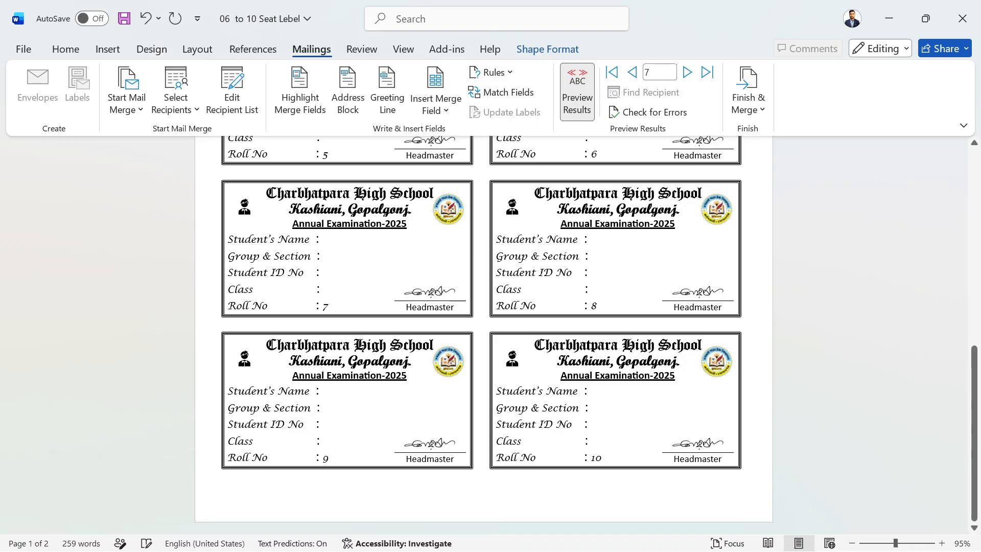
scroll(514, 296, "up", 10)
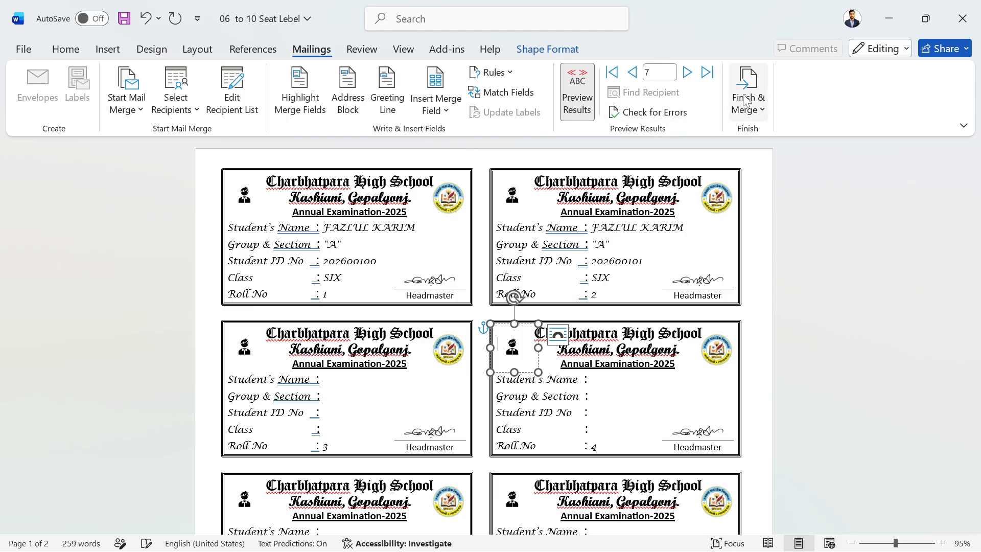
left_click(766, 113)
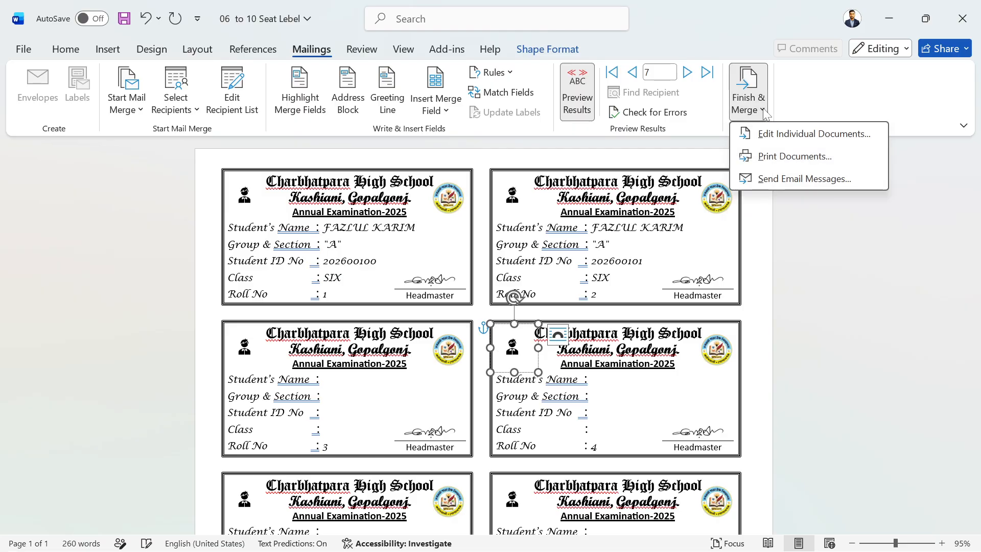
left_click(782, 136)
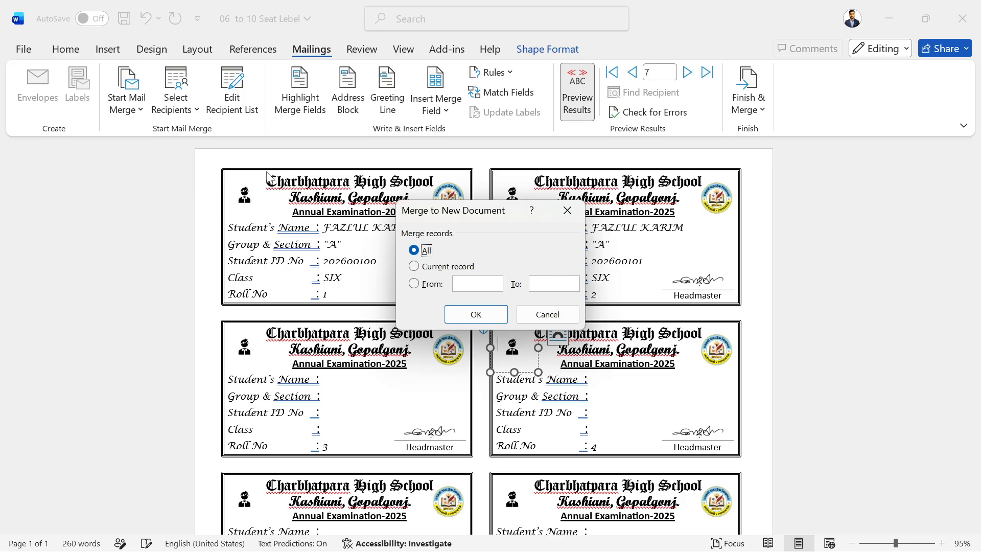
left_click(566, 214)
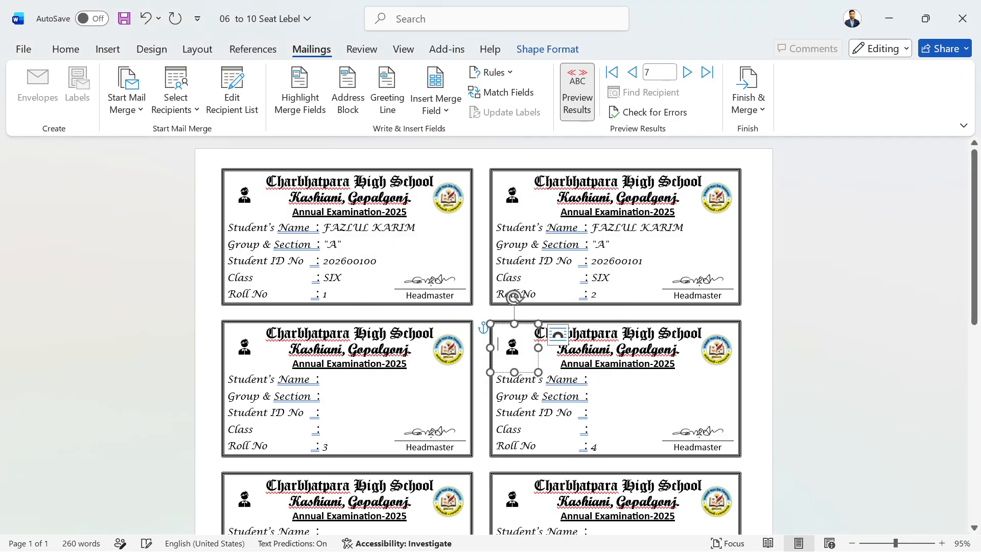
scroll(576, 331, "down", 4)
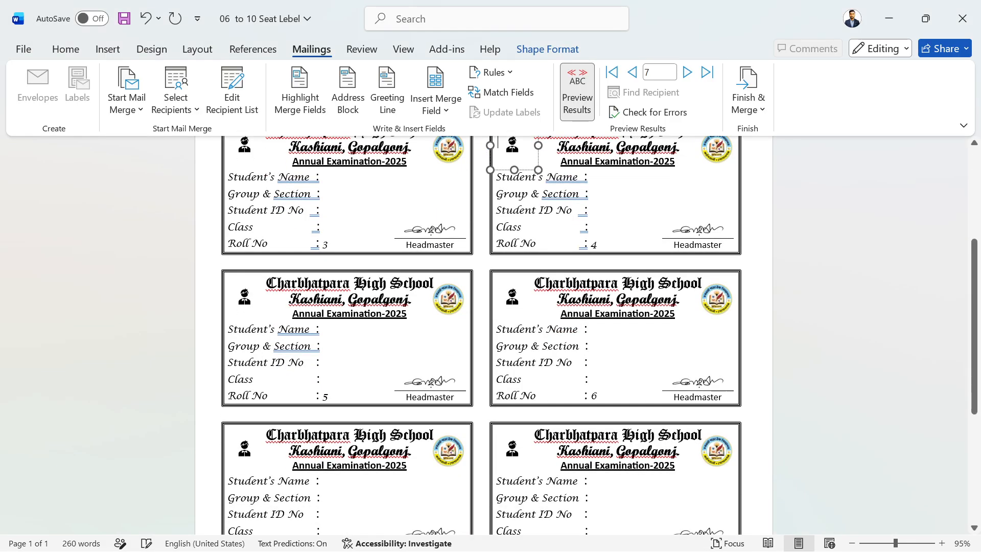
scroll(576, 332, "up", 4)
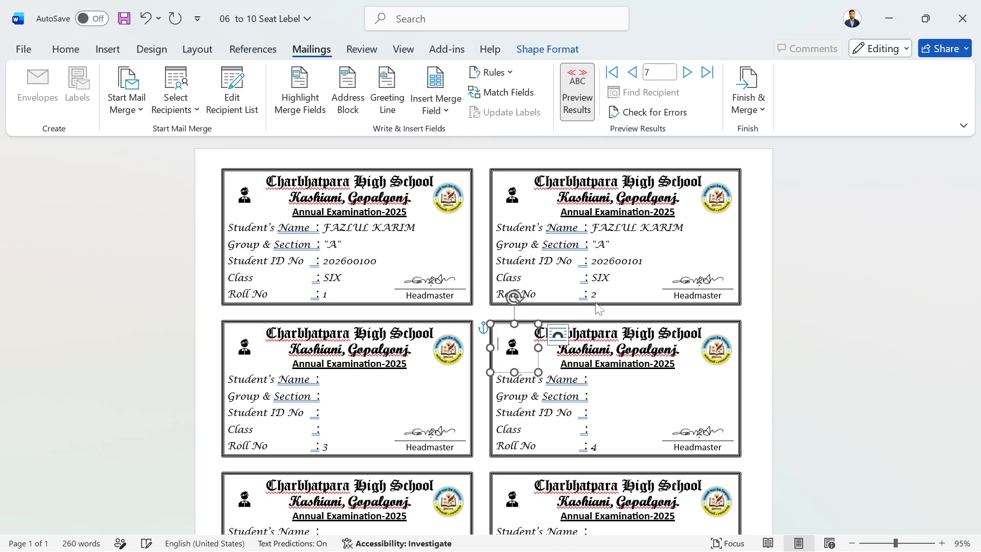
Close the seat label document without saving and switch to the Mark shit Class_6 to 10 Excel workbook.
left_click(965, 18)
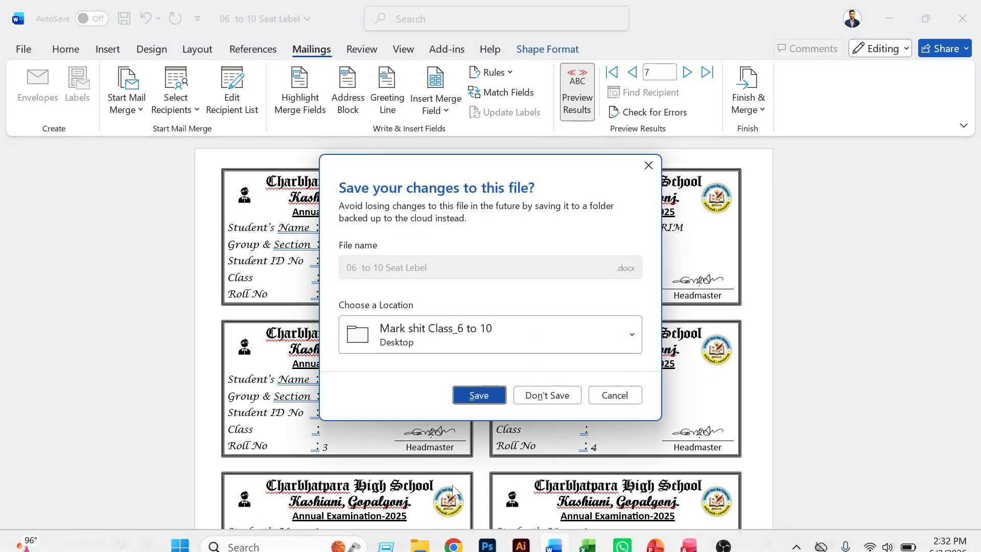
left_click(547, 395)
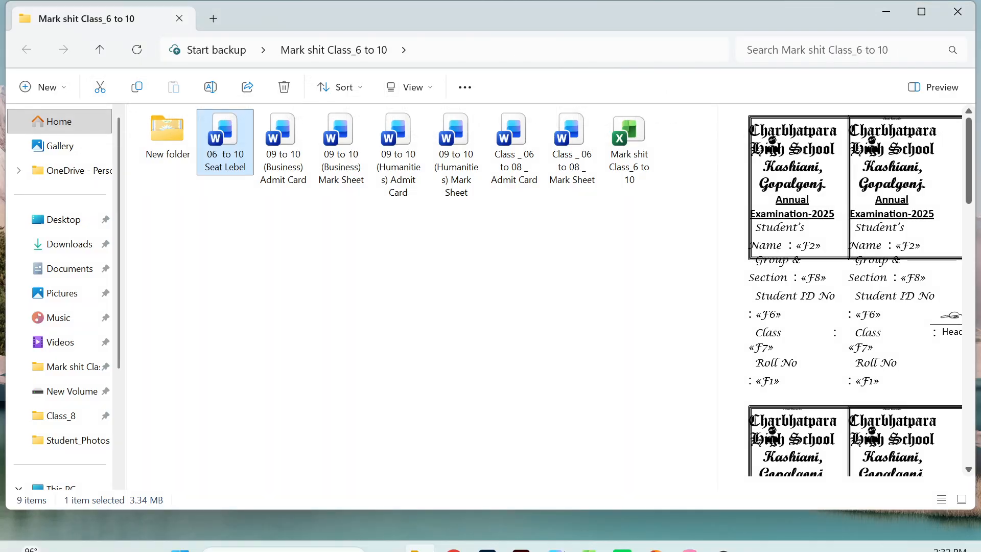
mouse_move(593, 543)
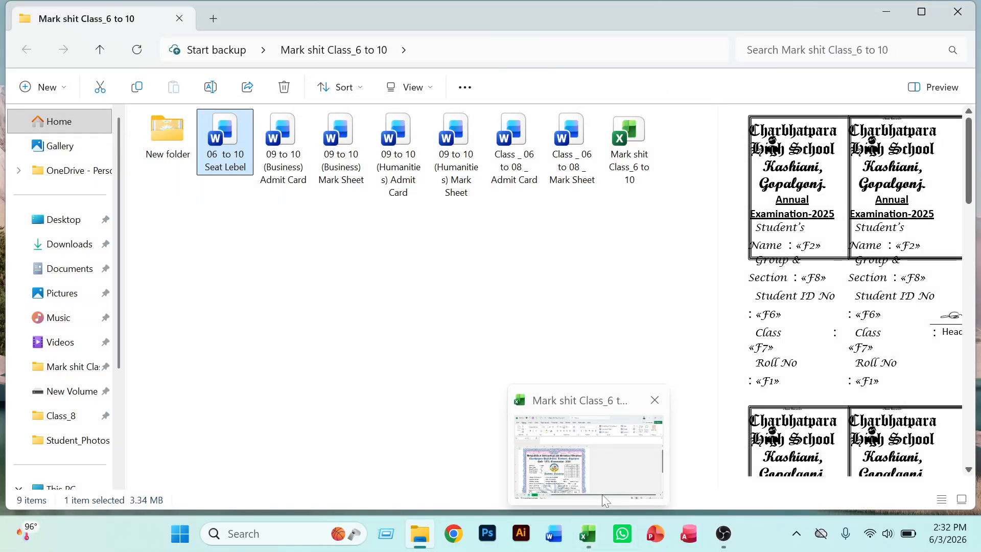
left_click(601, 492)
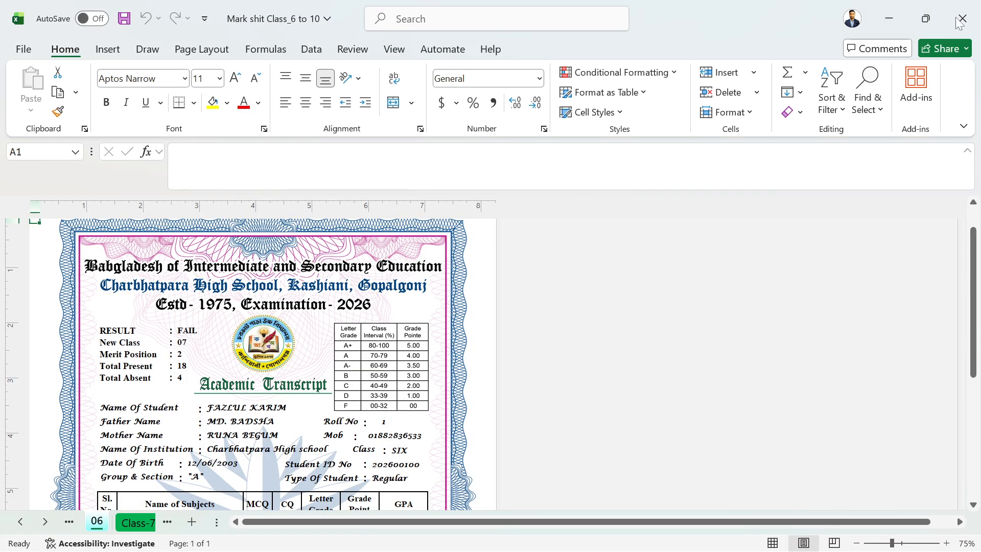
Close the Mark shit Class_6 to 10 workbook, discarding changes, to return to File Explorer.
left_click(969, 20)
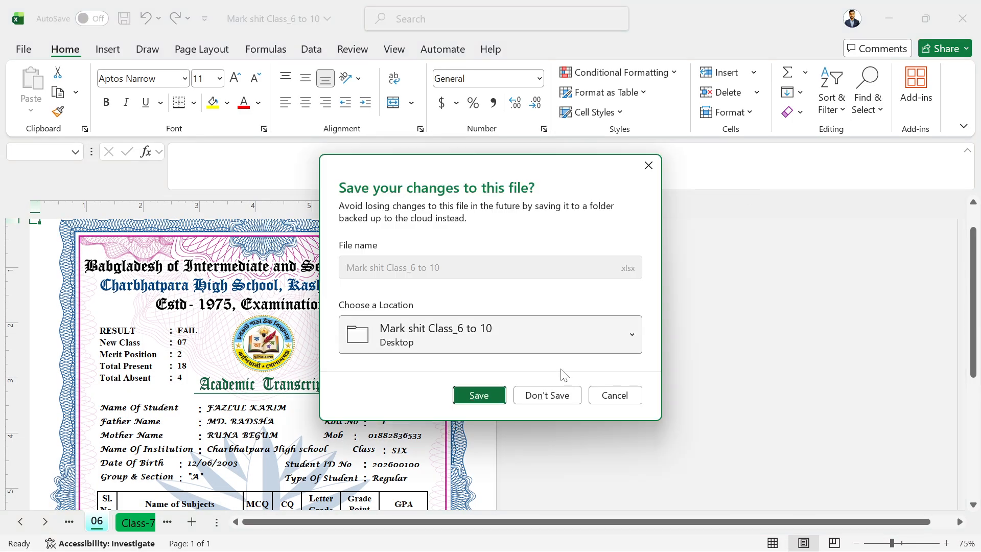
left_click(547, 396)
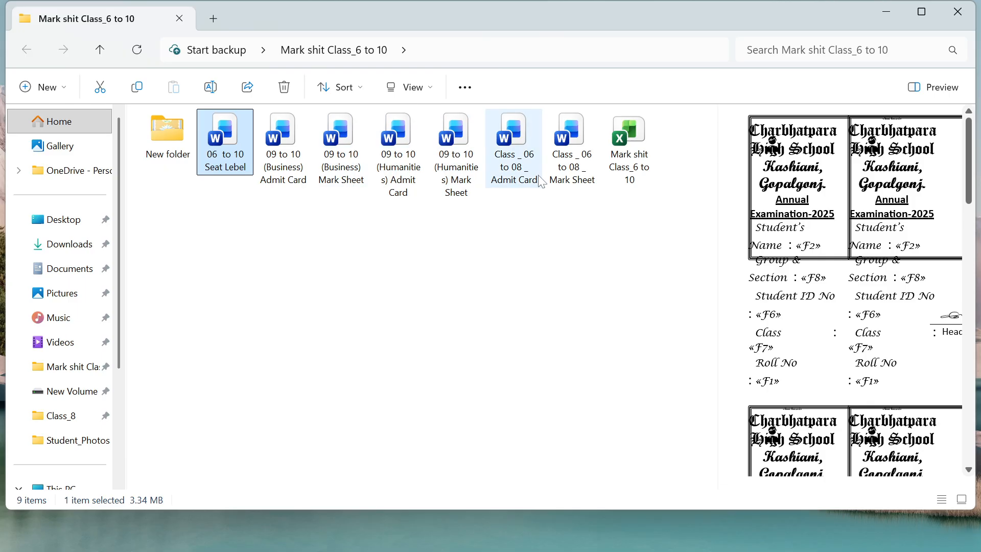
Open the 09 to 10 (Business) Mark Sheet document from the Mark shit Class_6 to 10 folder.
left_click(566, 154)
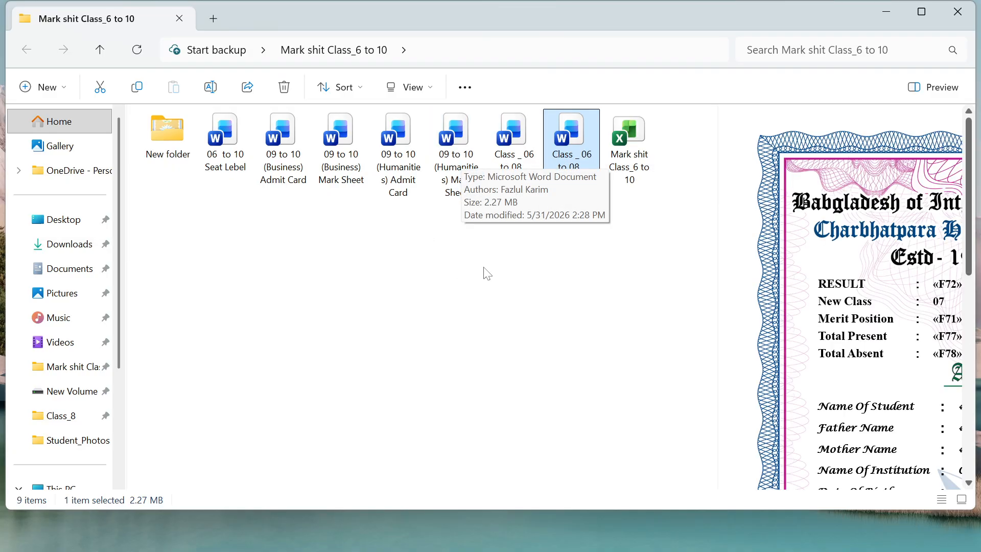
left_click(340, 145)
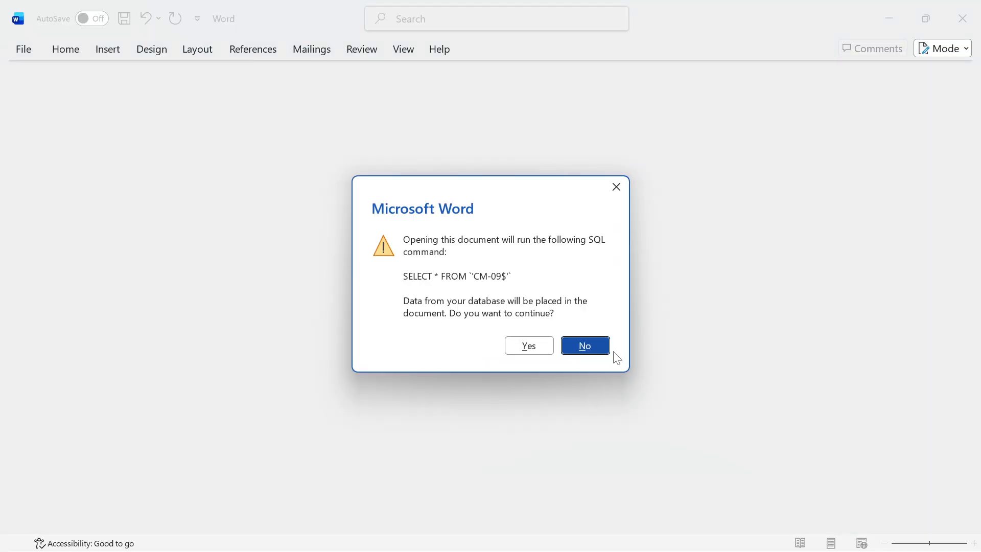
left_click(616, 187)
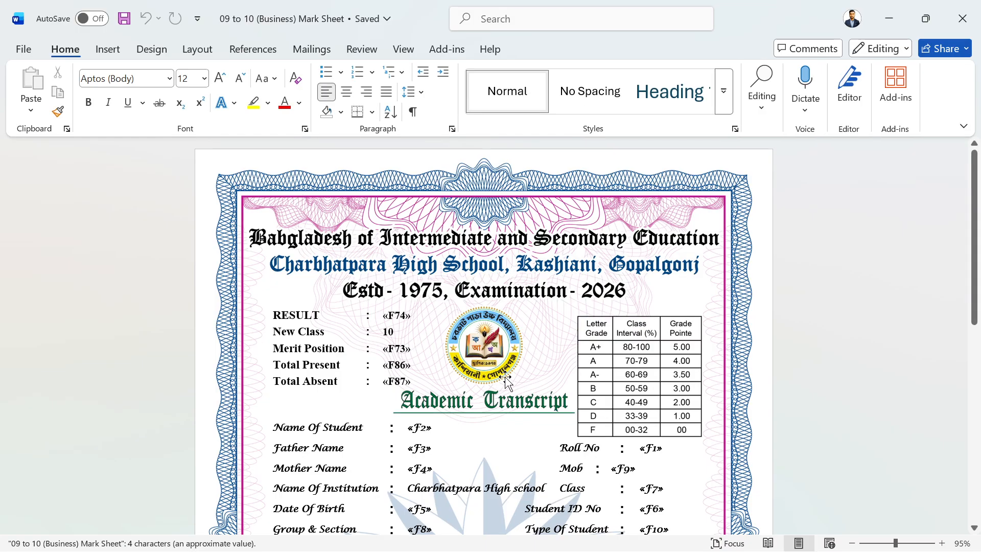
scroll(506, 381, "down", 10)
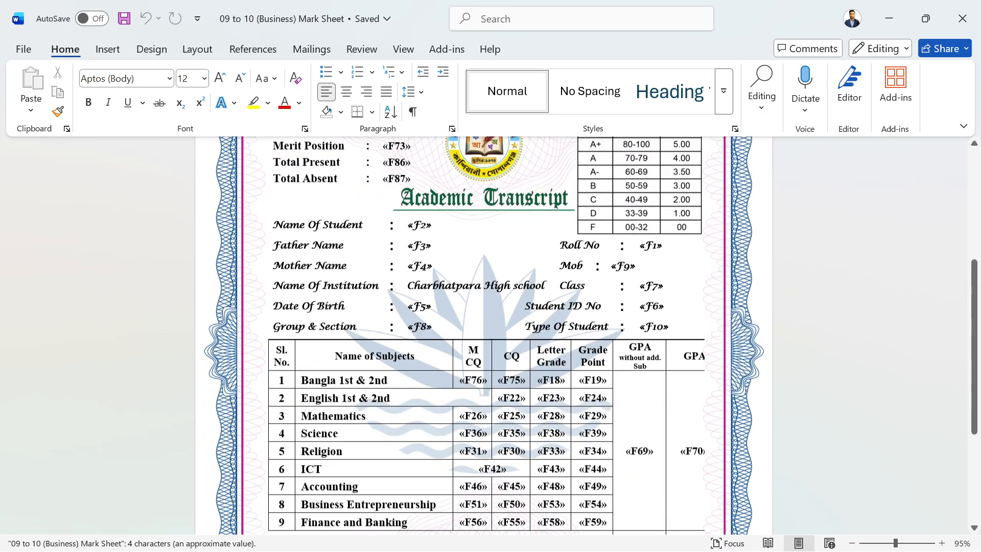
scroll(502, 380, "down", 2)
scroll(502, 380, "up", 9)
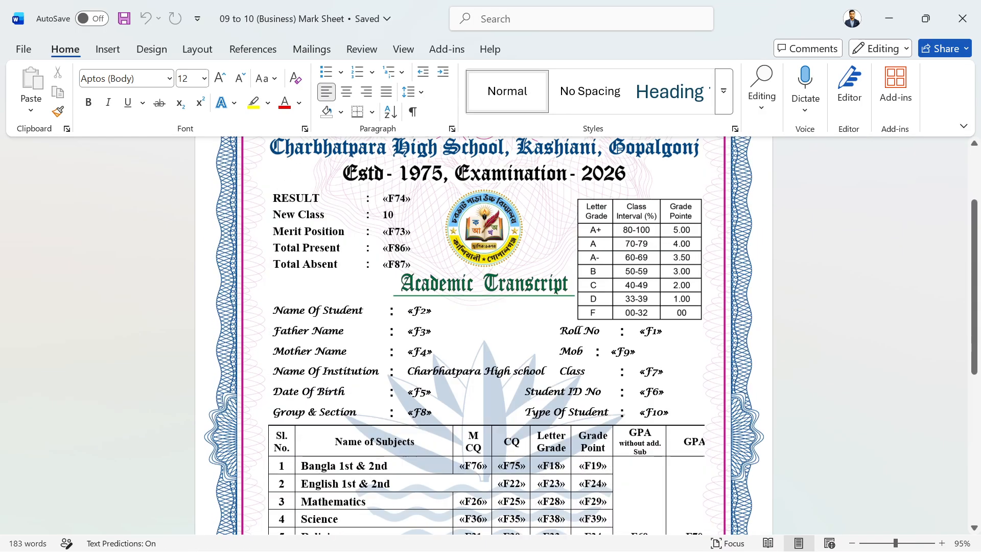
scroll(503, 383, "up", 3)
scroll(504, 383, "down", 5)
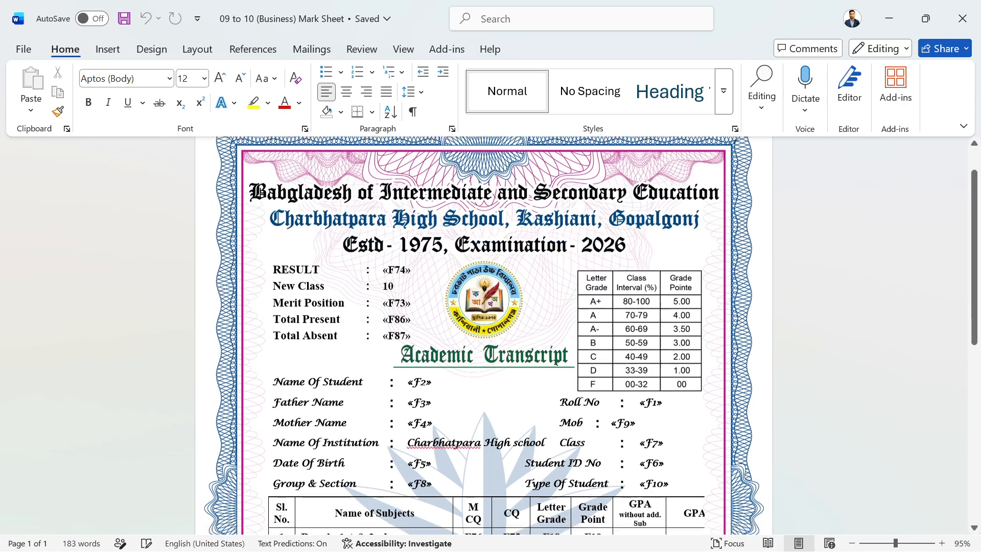
scroll(504, 384, "down", 7)
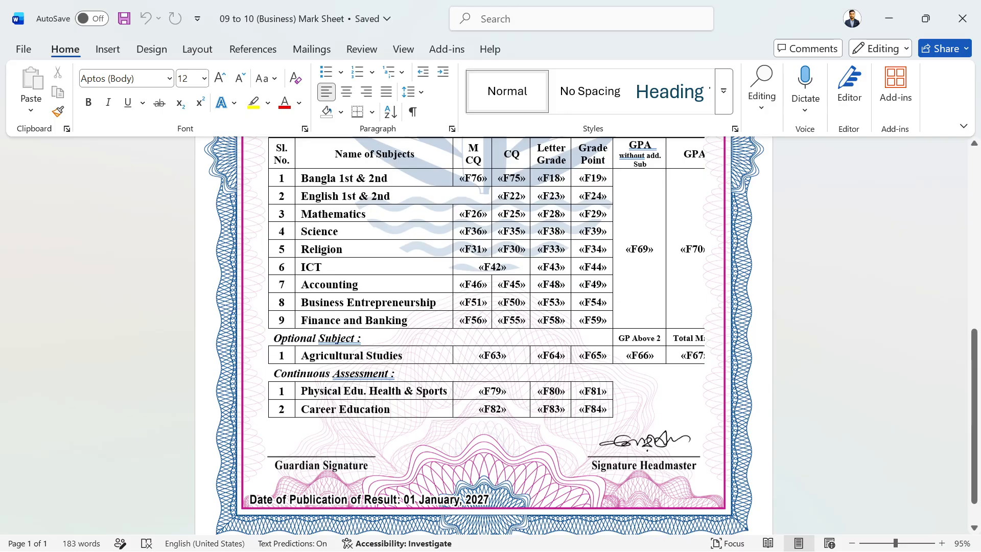
scroll(504, 383, "up", 7)
scroll(503, 383, "down", 4)
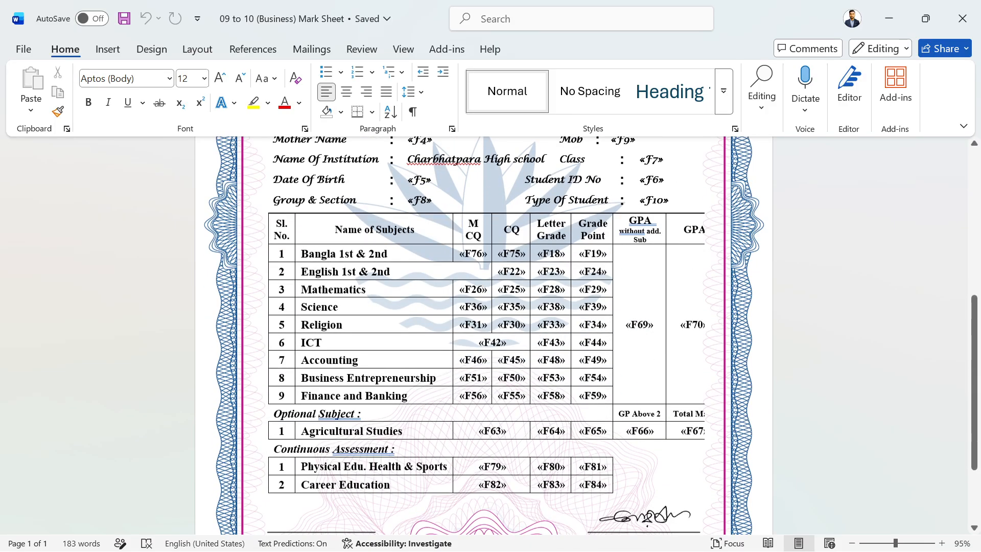
scroll(489, 336, "up", 1)
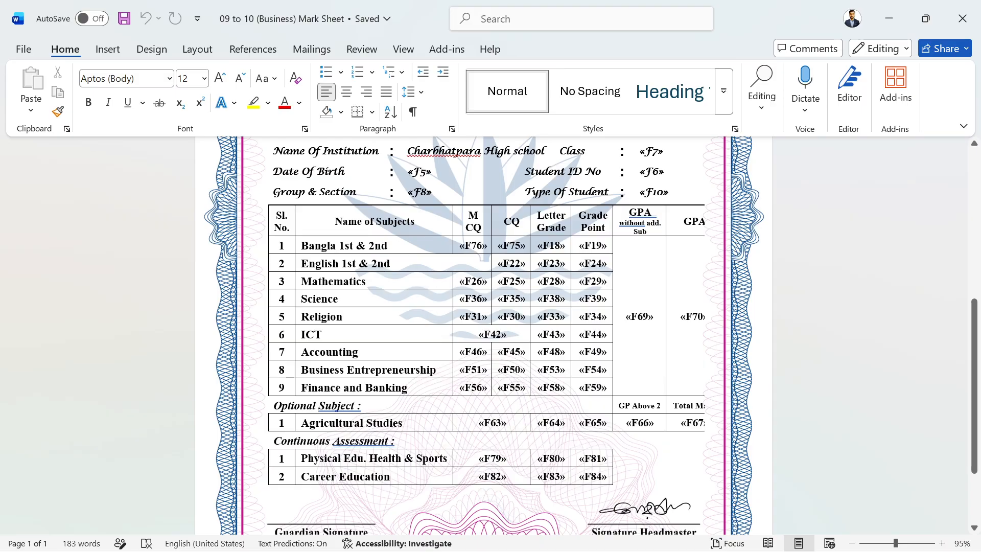
scroll(502, 390, "up", 4)
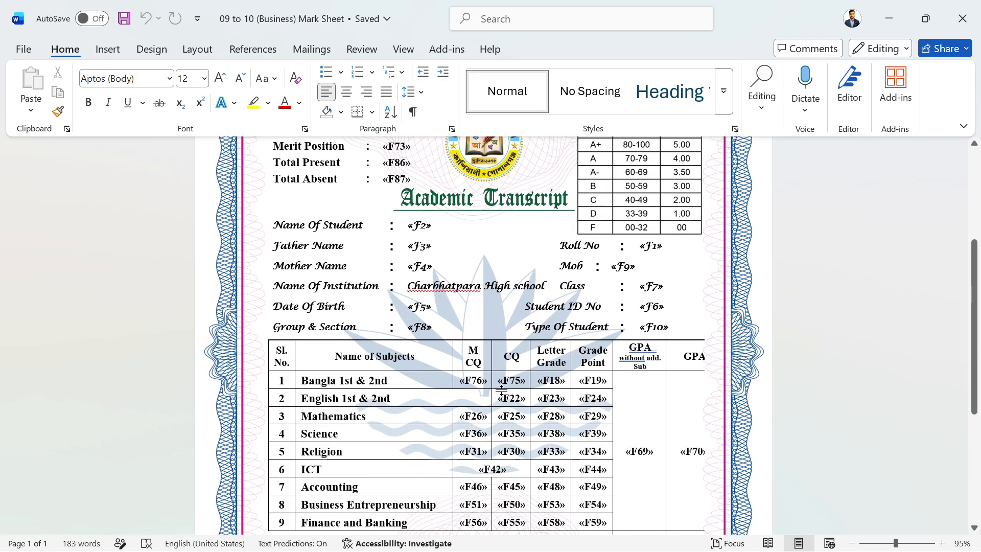
scroll(501, 390, "up", 4)
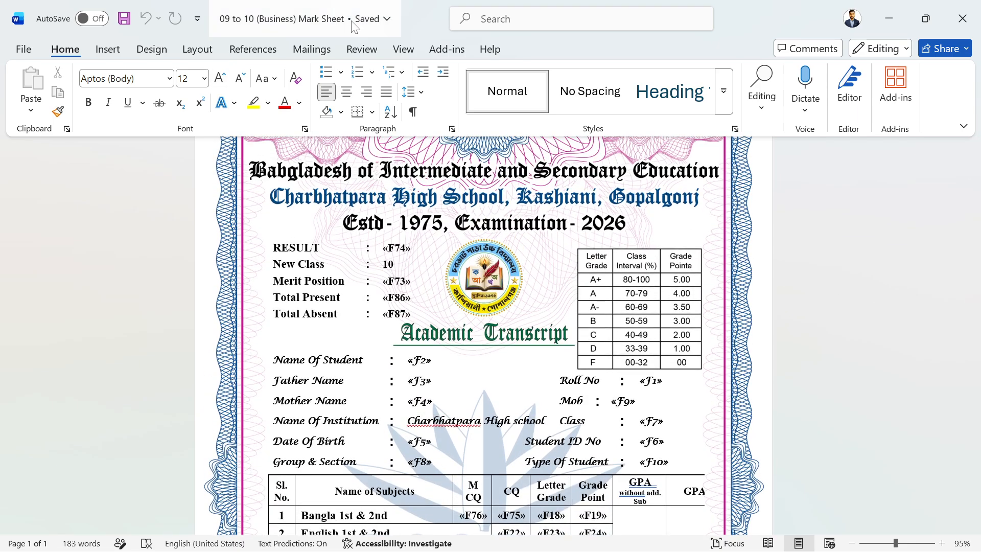
Use the CM-09$ sheet of the Desktop Mark shit Class_6 to 10 workbook as the recipient list.
left_click(324, 51)
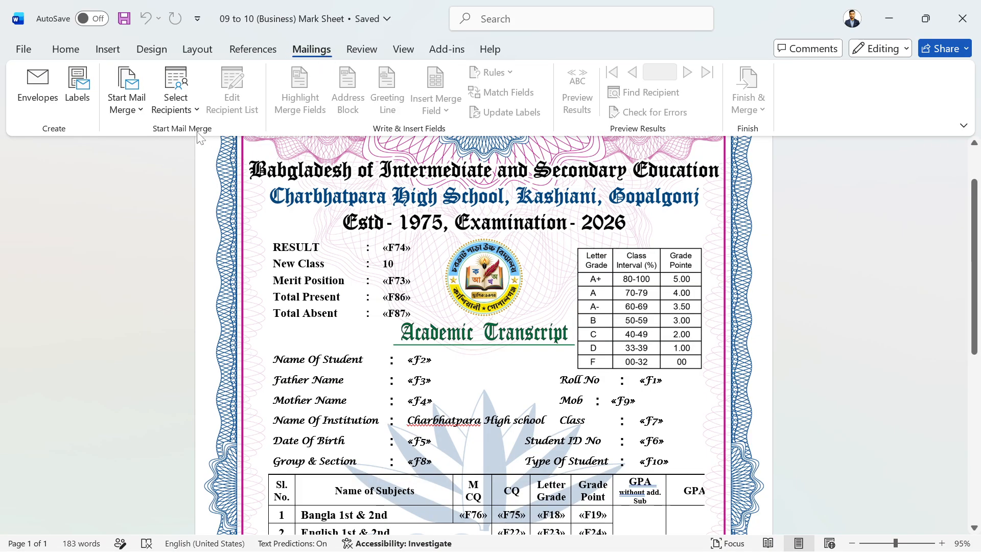
left_click(187, 104)
left_click(208, 162)
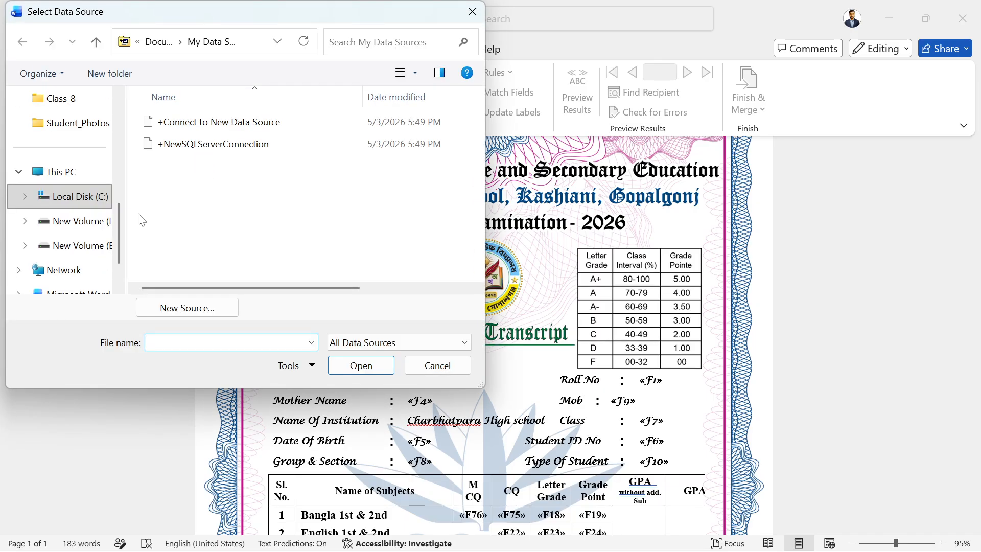
scroll(94, 249, "up", 5)
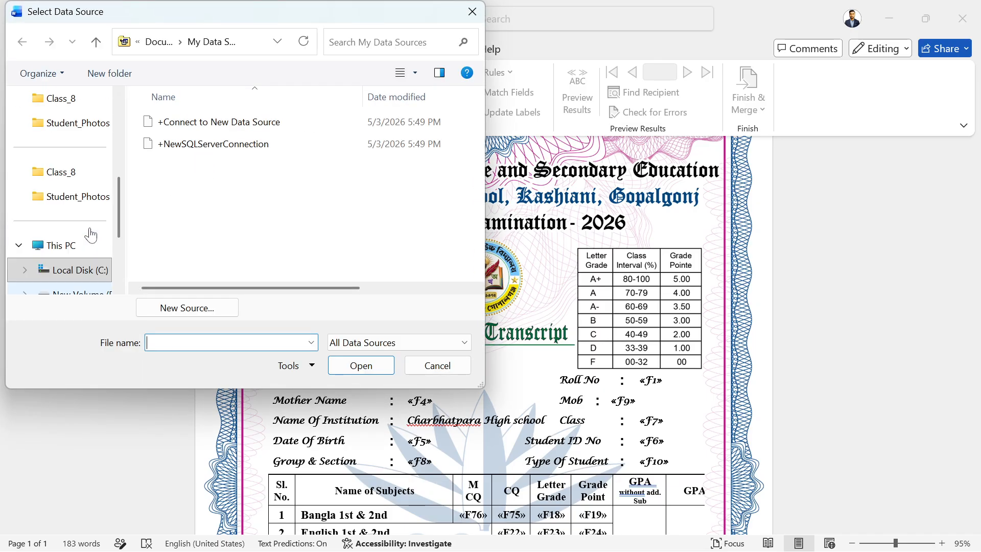
left_click(93, 131)
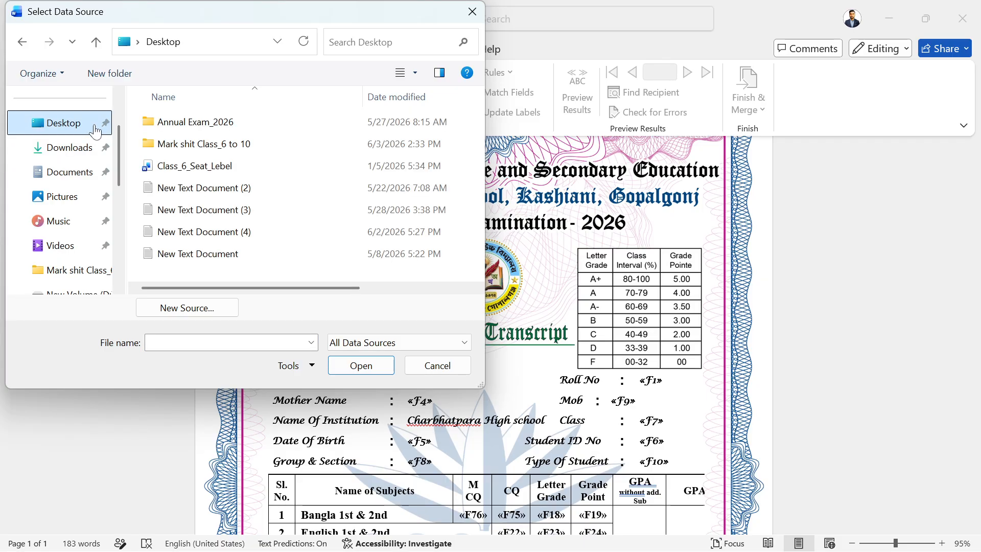
double_click(195, 144)
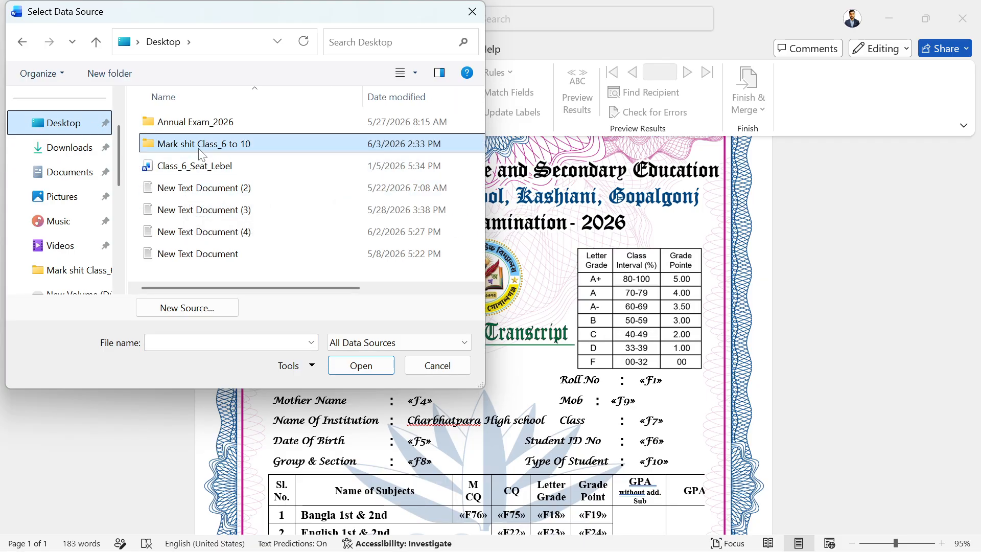
scroll(198, 207, "down", 1)
left_click(193, 274)
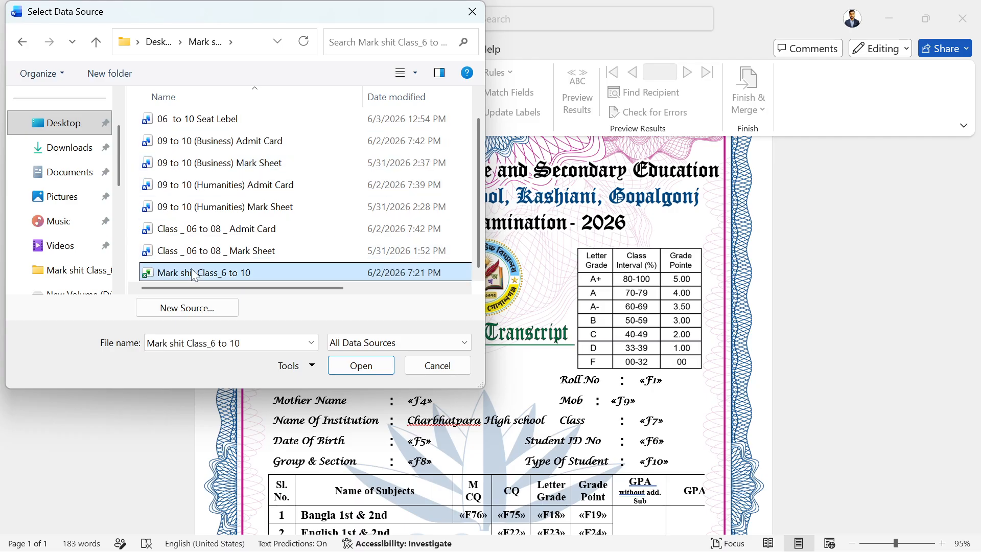
left_click(353, 366)
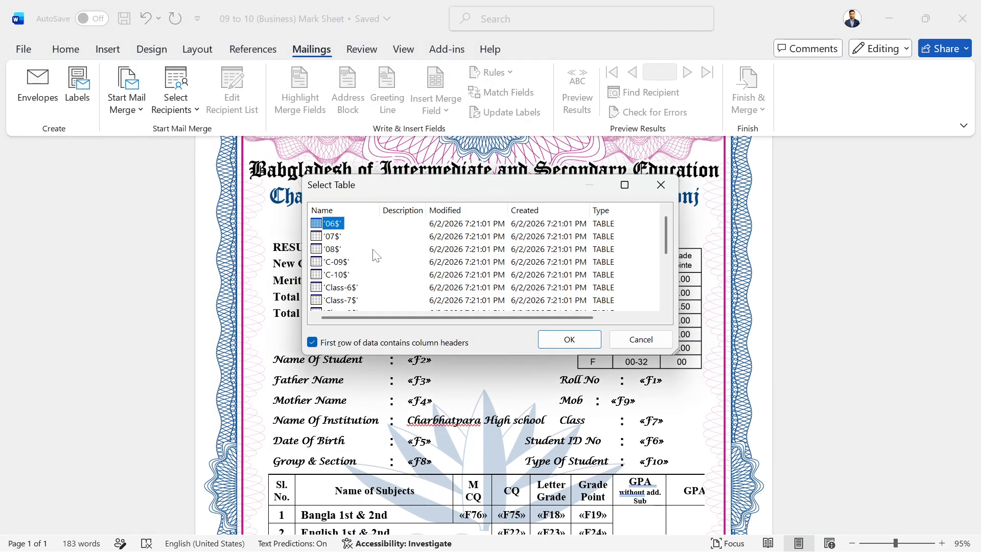
scroll(388, 302, "down", 3)
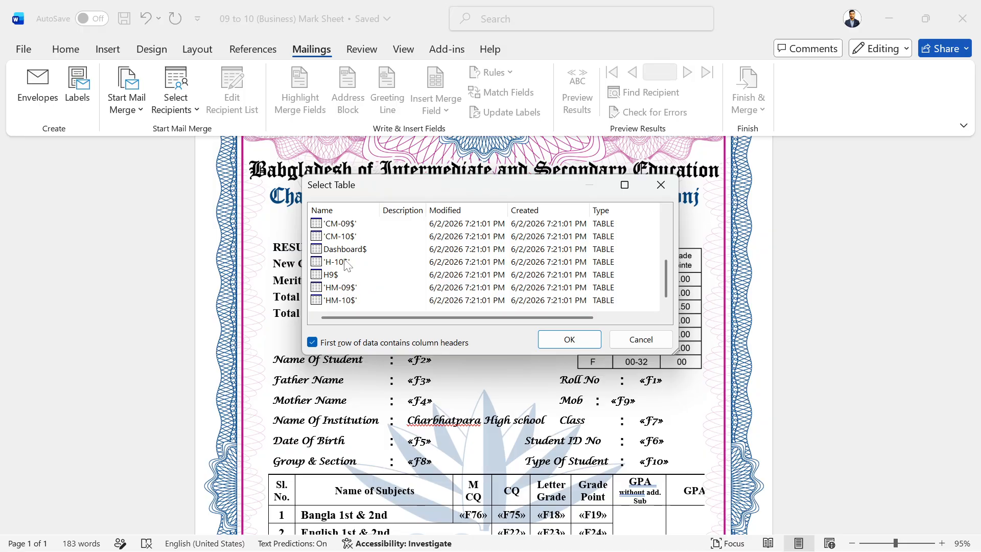
left_click(340, 225)
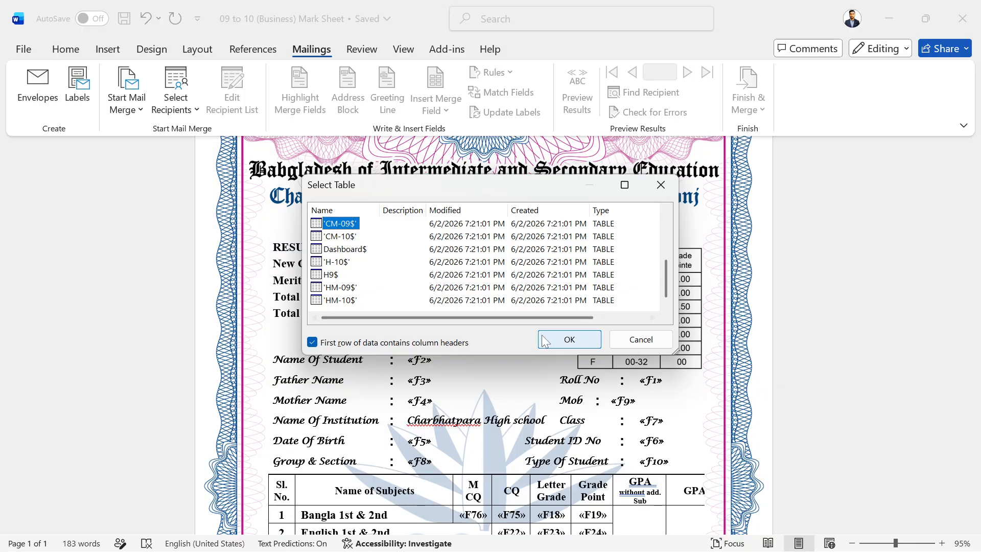
left_click(569, 341)
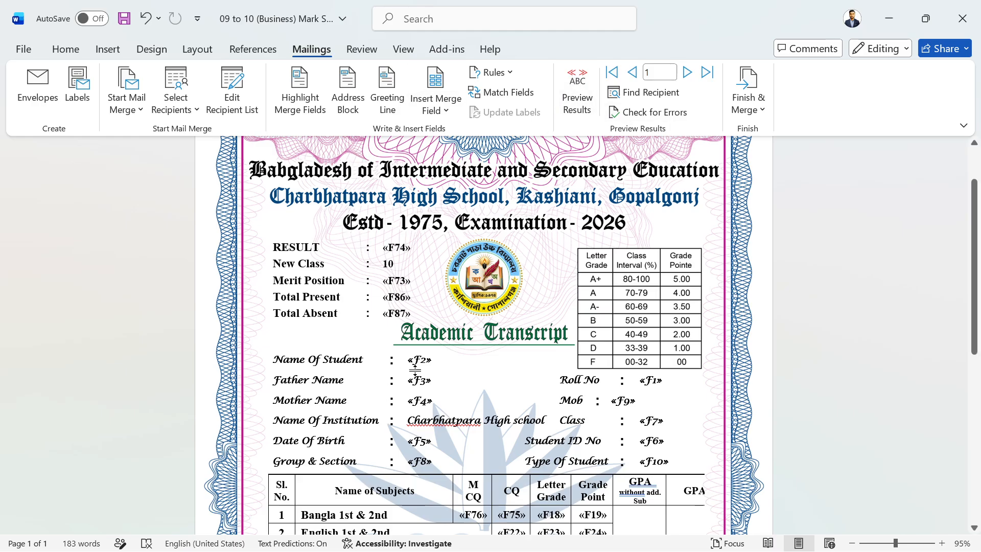
Turn on Preview Results so the mark sheet shows merged student data.
scroll(423, 384, "down", 3)
scroll(423, 384, "up", 4)
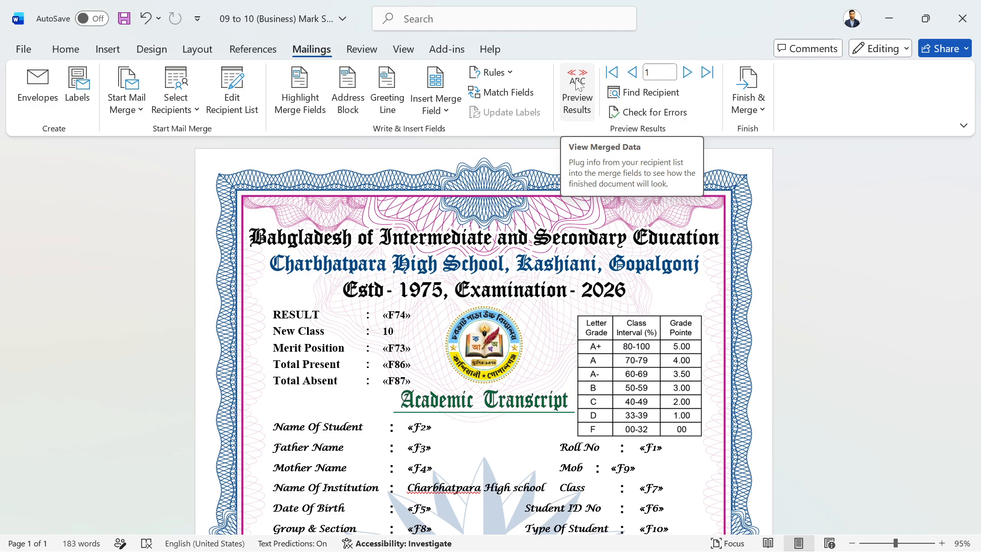
left_click(578, 87)
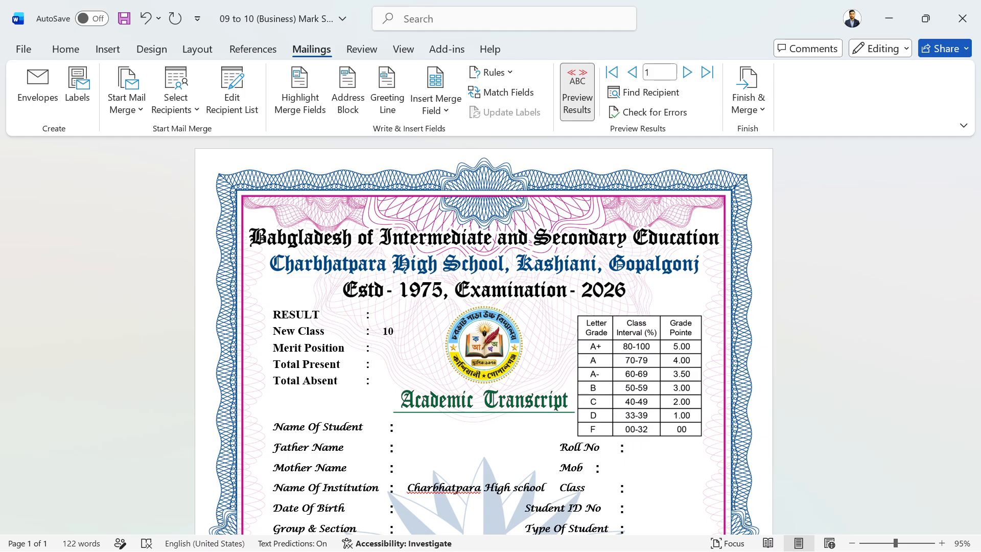
Jump to record 6, then step through records 7 and 8 reviewing each mark sheet.
left_click(659, 72)
type("6")
key("Return")
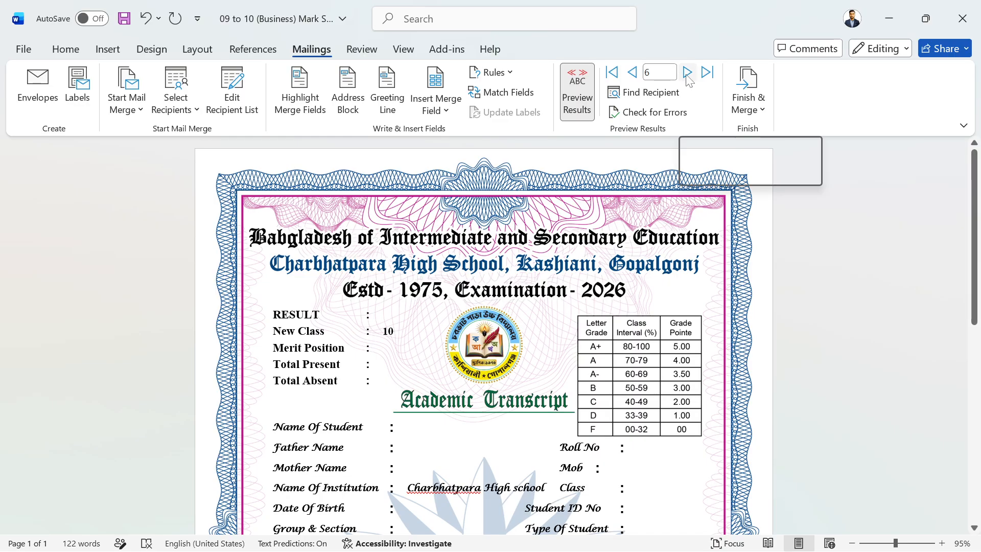
left_click(685, 72)
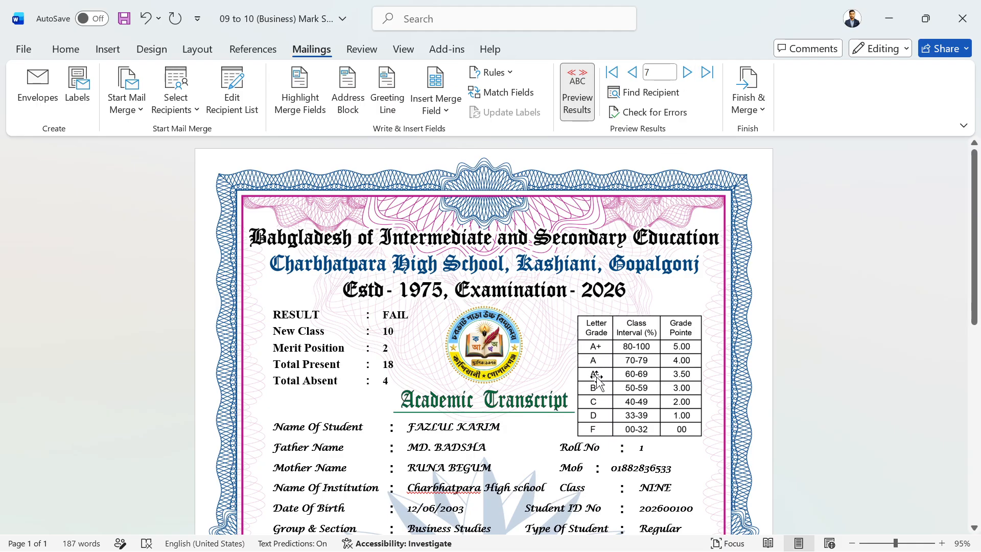
scroll(716, 407, "down", 3)
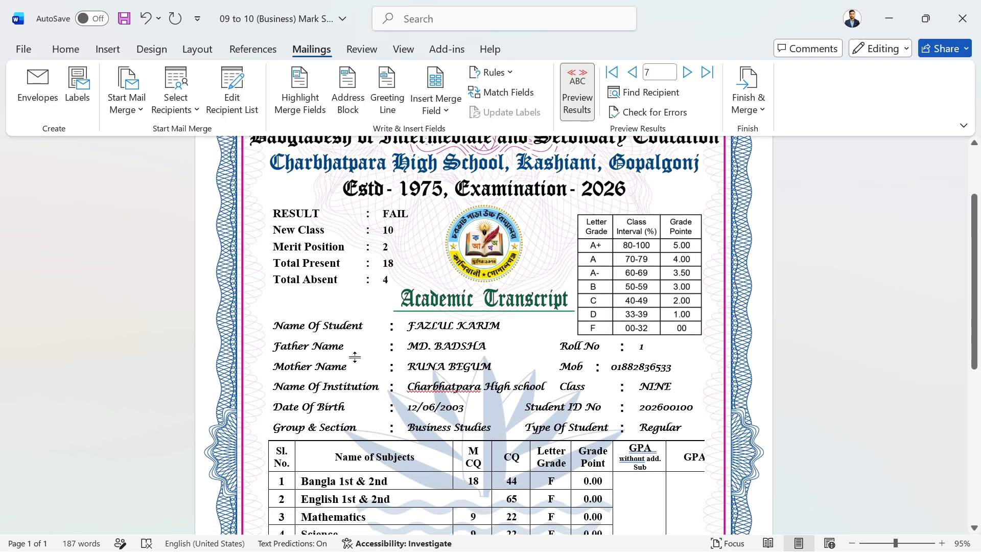
scroll(357, 357, "up", 3)
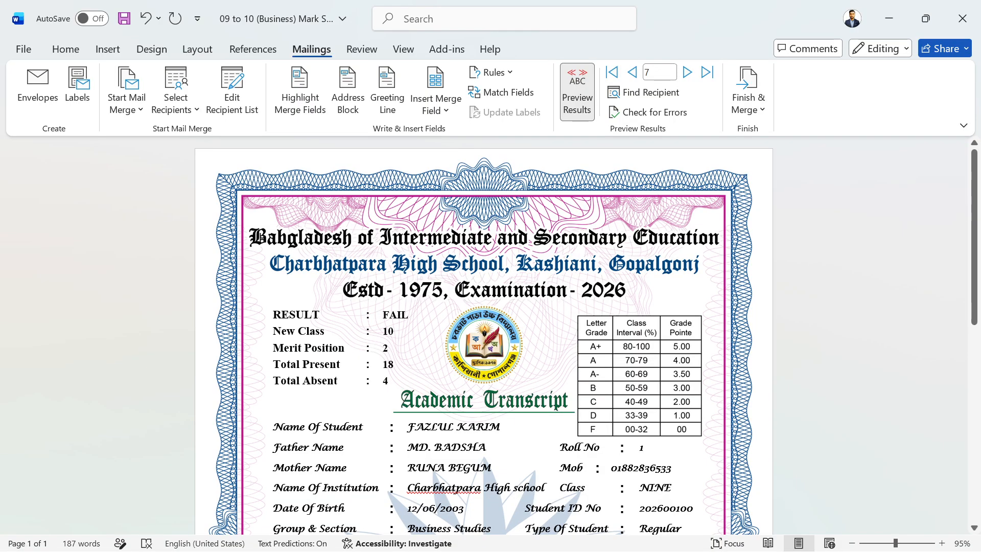
scroll(420, 370, "down", 12)
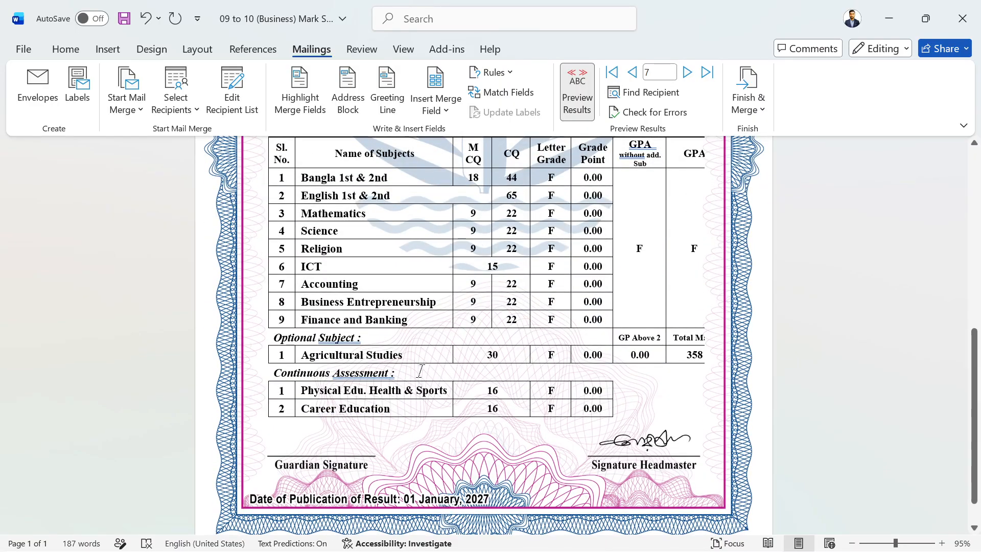
scroll(420, 370, "up", 8)
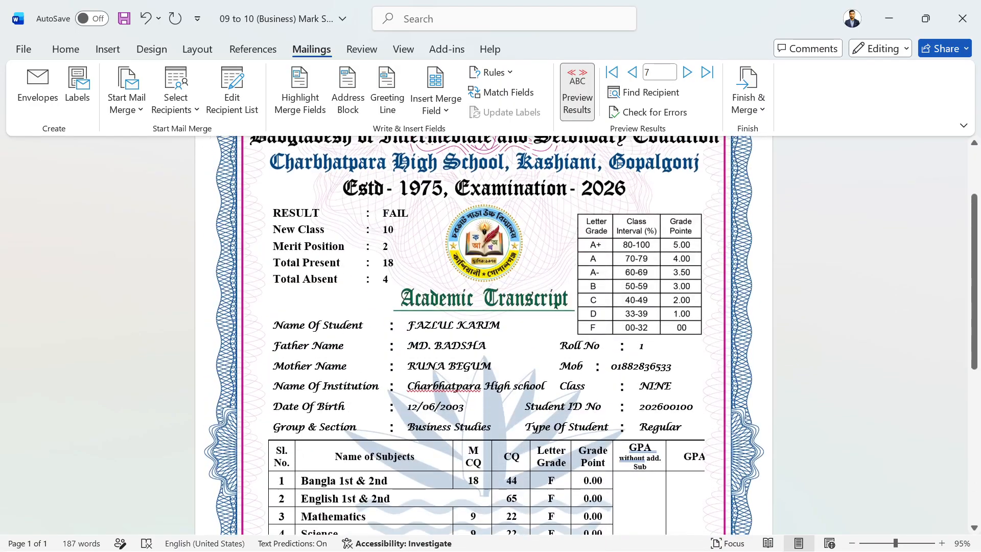
left_click(685, 73)
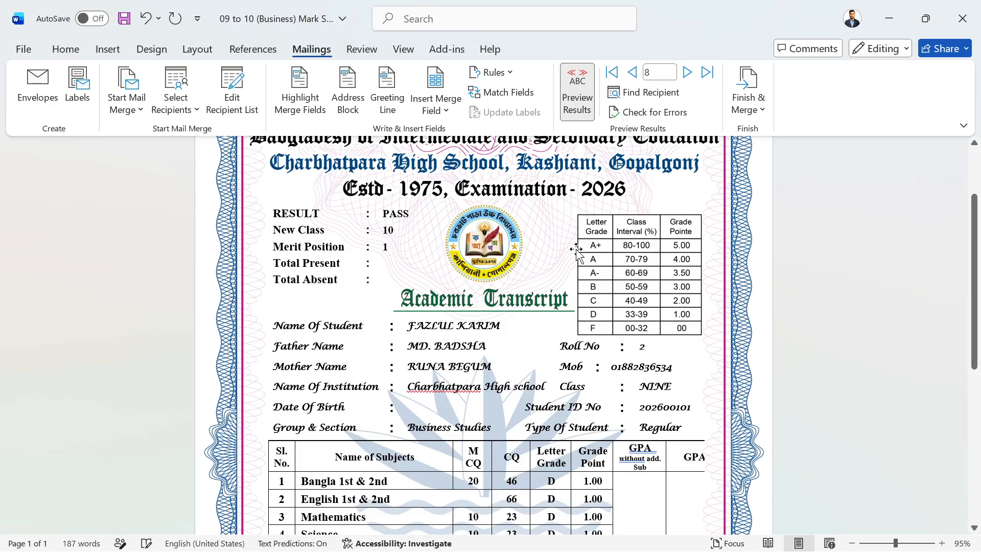
scroll(555, 384, "down", 4)
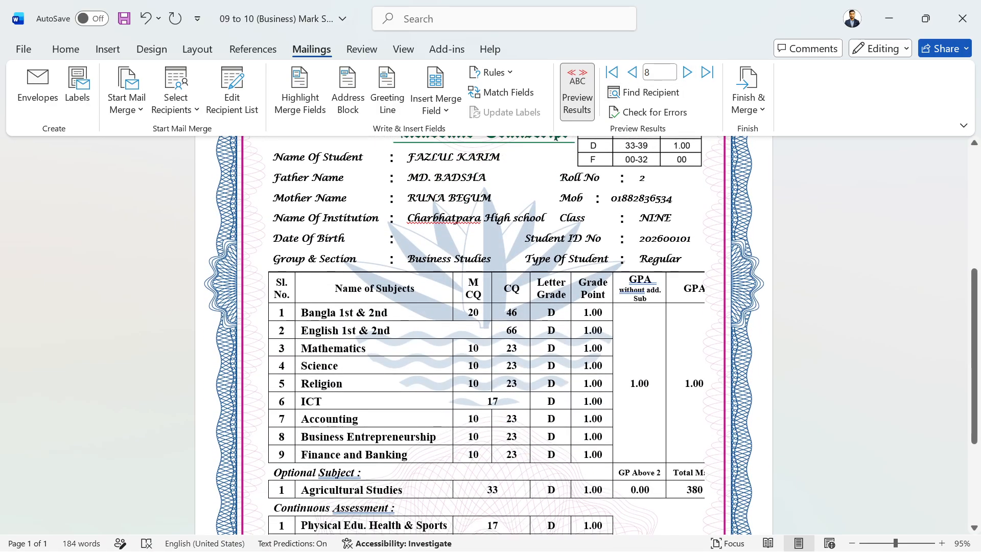
scroll(483, 336, "up", 5)
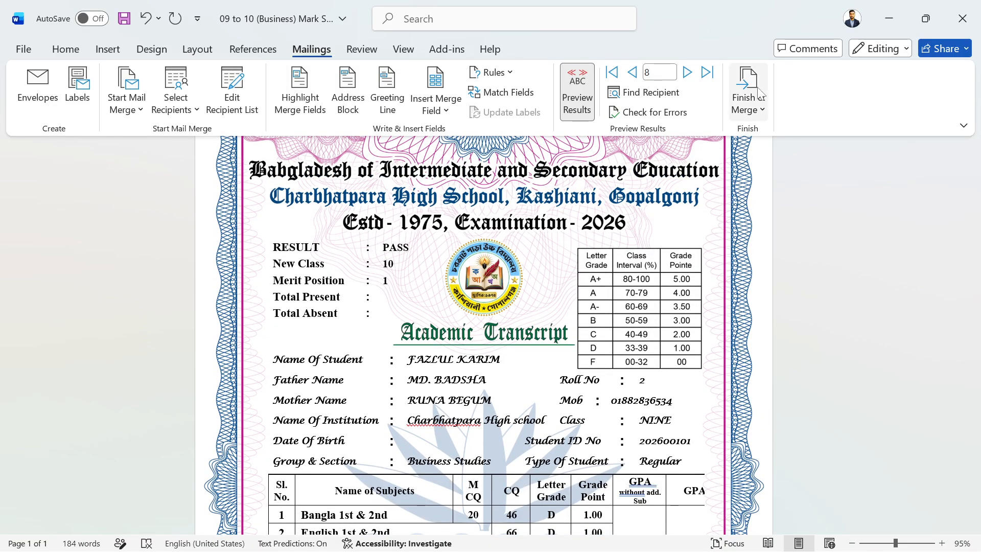
left_click(752, 117)
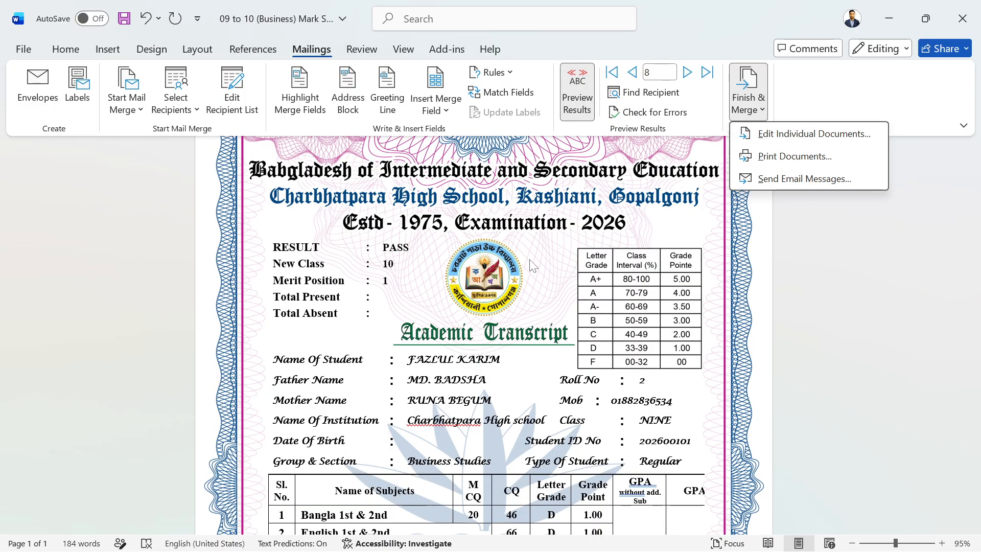
left_click(797, 134)
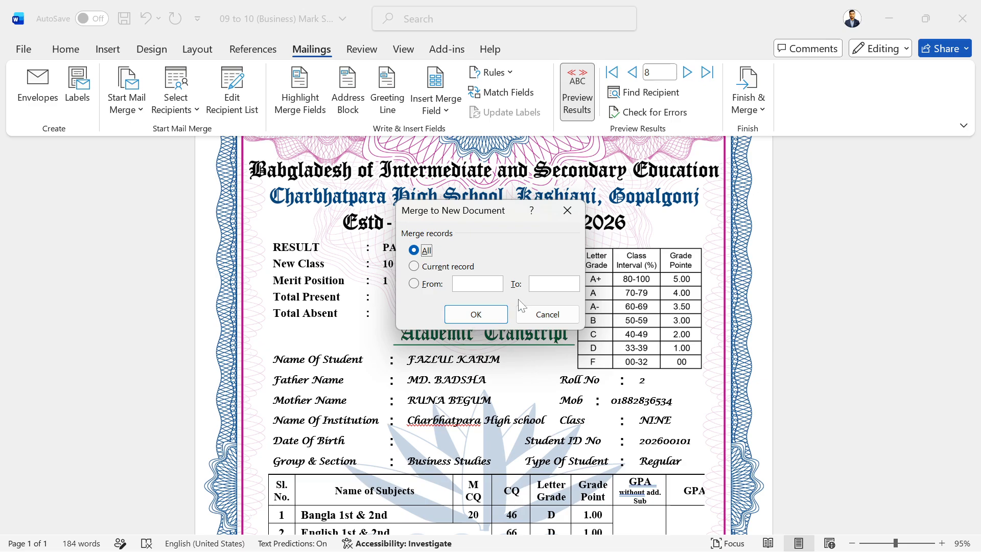
left_click(575, 210)
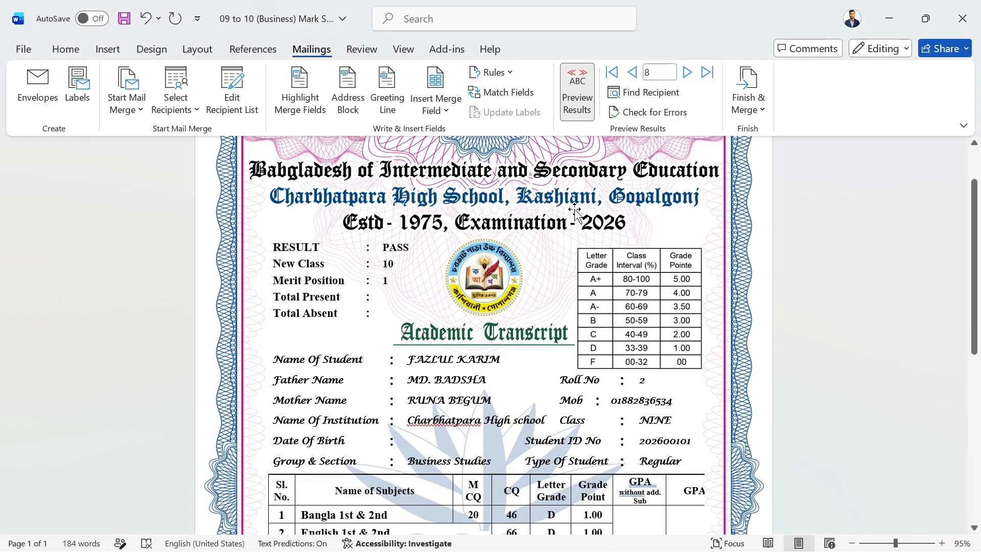
scroll(665, 225, "up", 3)
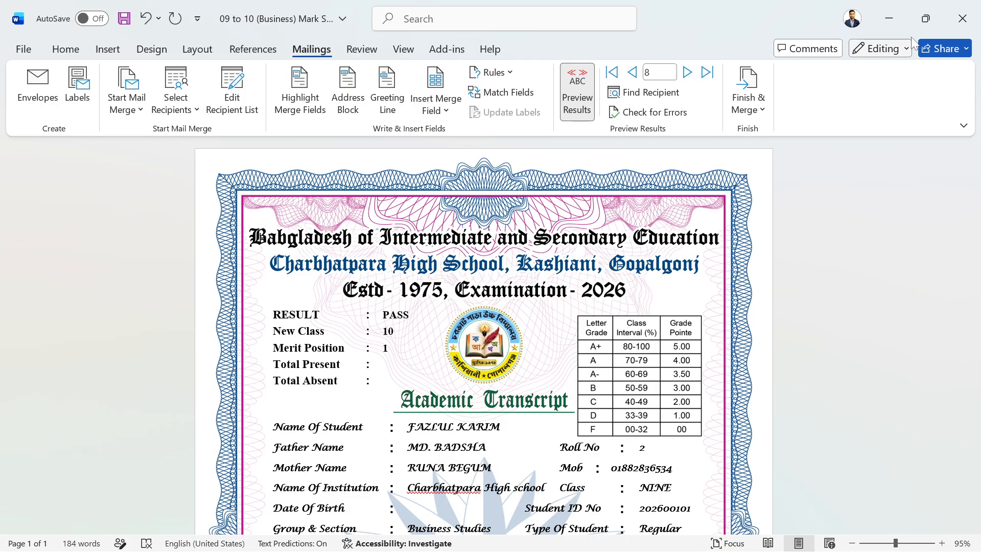
Close the Business mark sheet without saving and open 09 to 10 (Humanities) Admit Card.
left_click(971, 16)
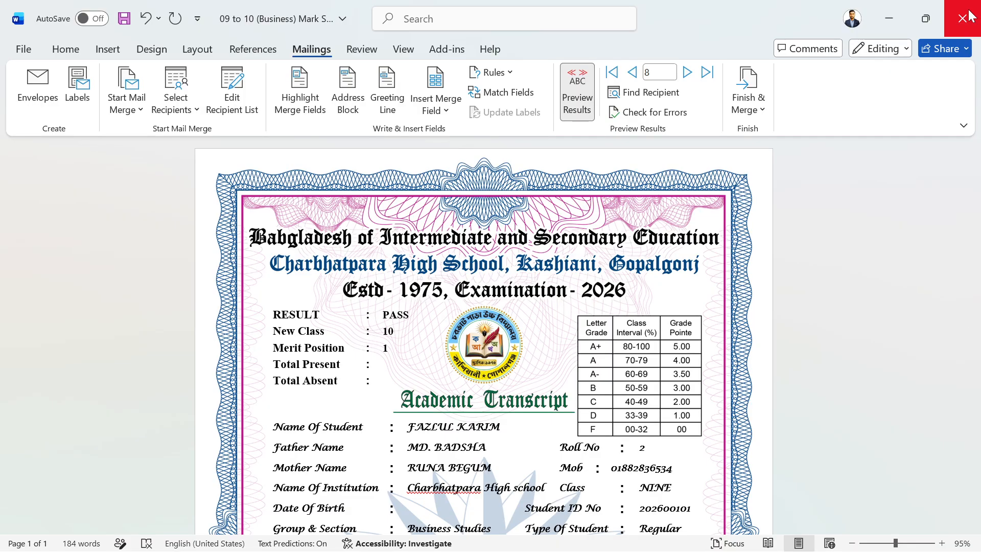
left_click(546, 393)
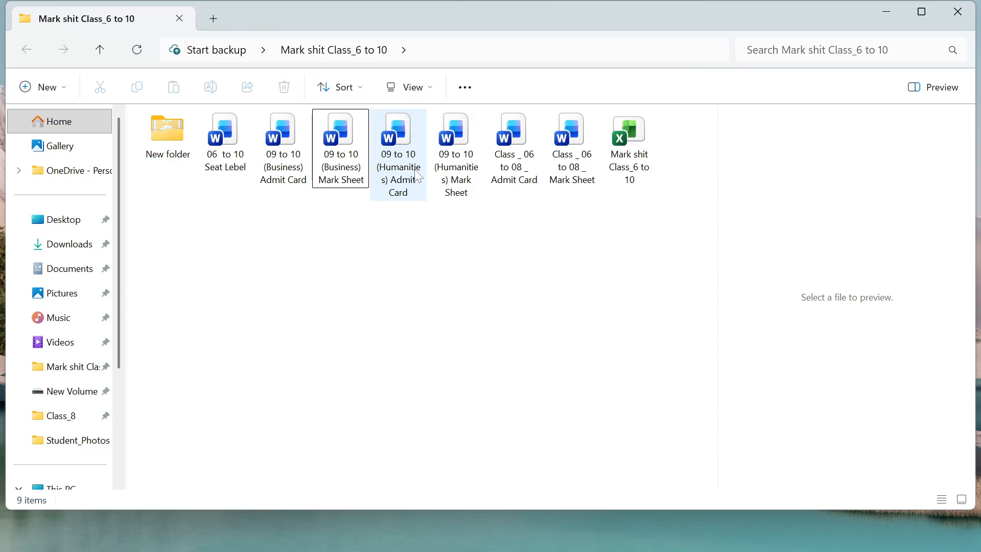
left_click(410, 154)
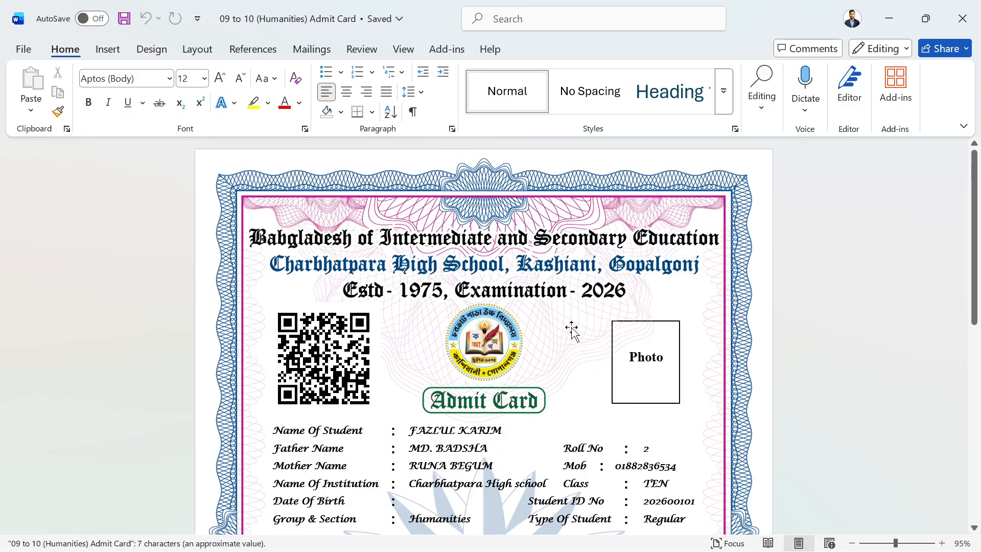
Scroll through the Humanities admit card to review its filled-in layout.
scroll(580, 331, "down", 8)
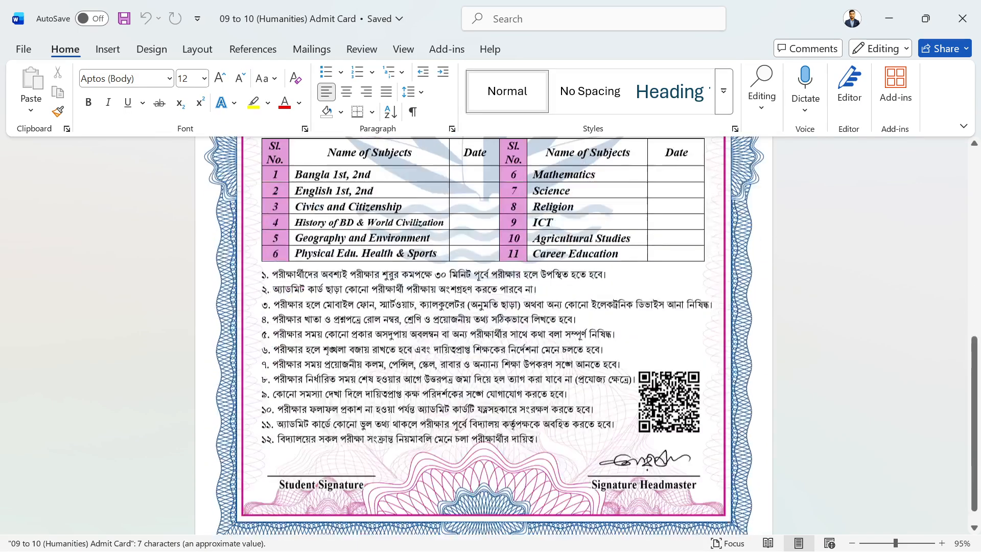
scroll(581, 327, "down", 1)
scroll(581, 327, "up", 3)
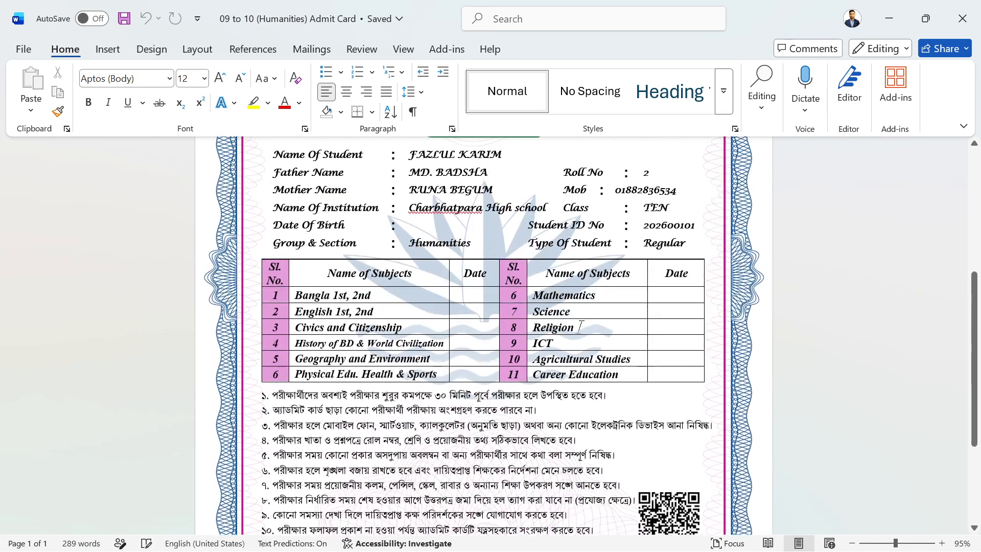
scroll(580, 327, "up", 4)
scroll(579, 326, "down", 4)
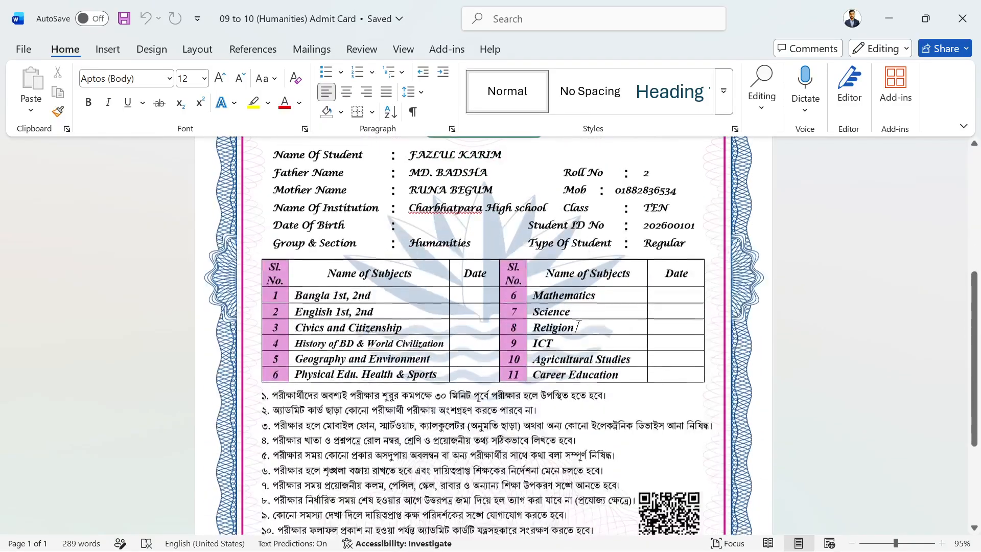
scroll(578, 325, "up", 5)
scroll(576, 328, "down", 2)
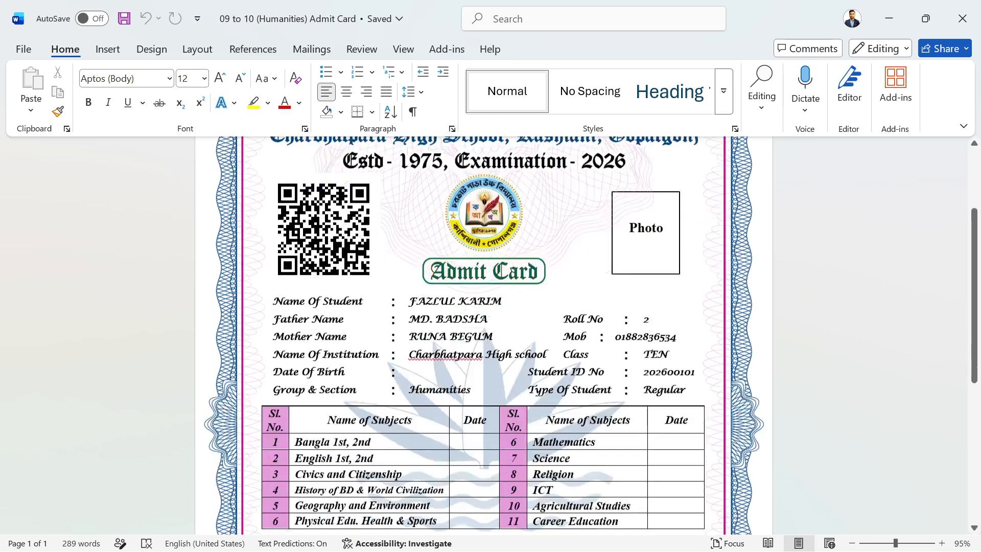
scroll(576, 329, "up", 2)
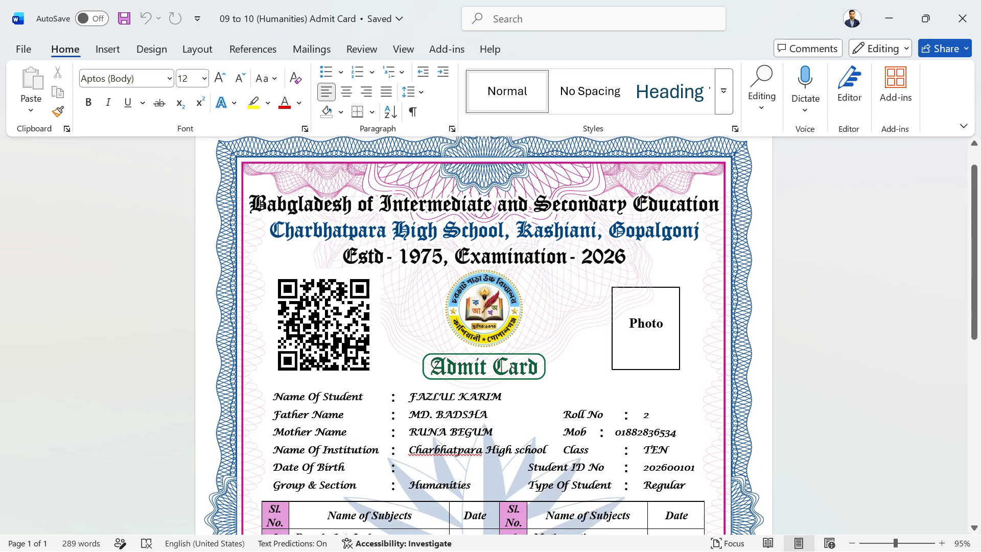
scroll(576, 329, "down", 8)
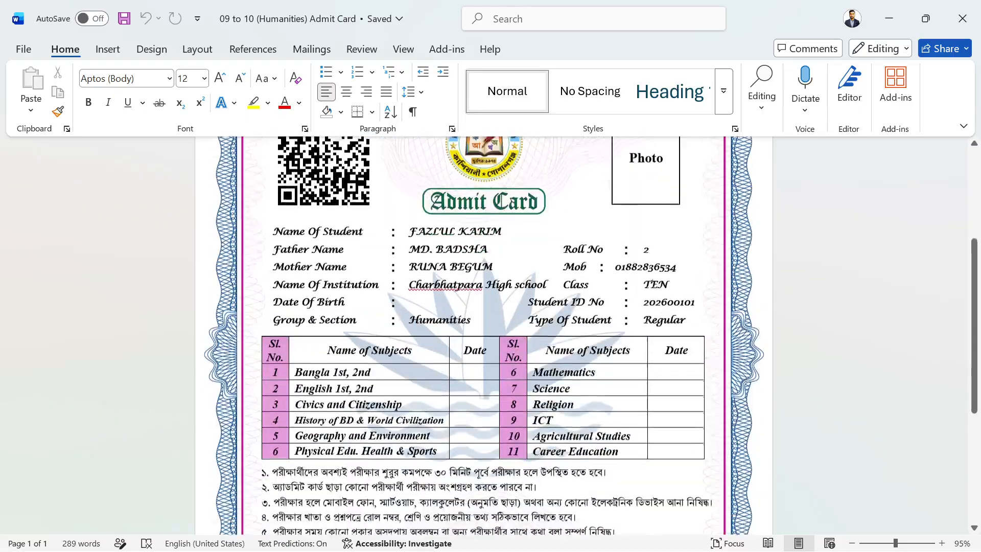
scroll(485, 336, "up", 8)
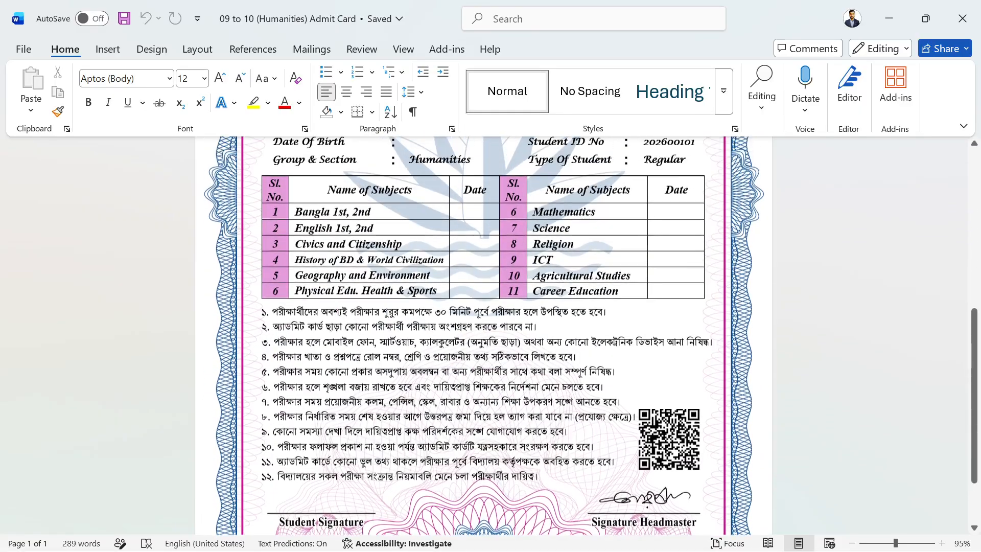
scroll(425, 322, "up", 2)
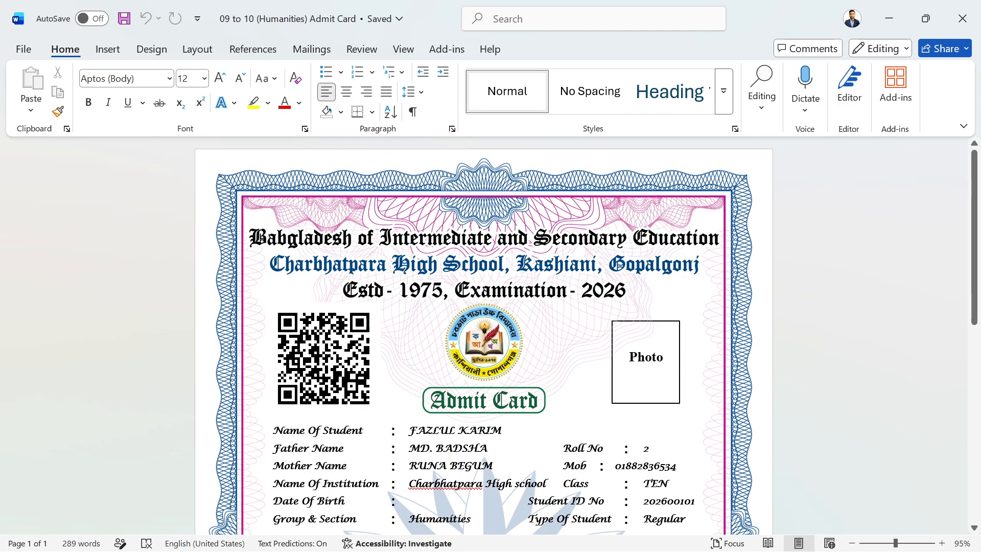
scroll(485, 336, "down", 3)
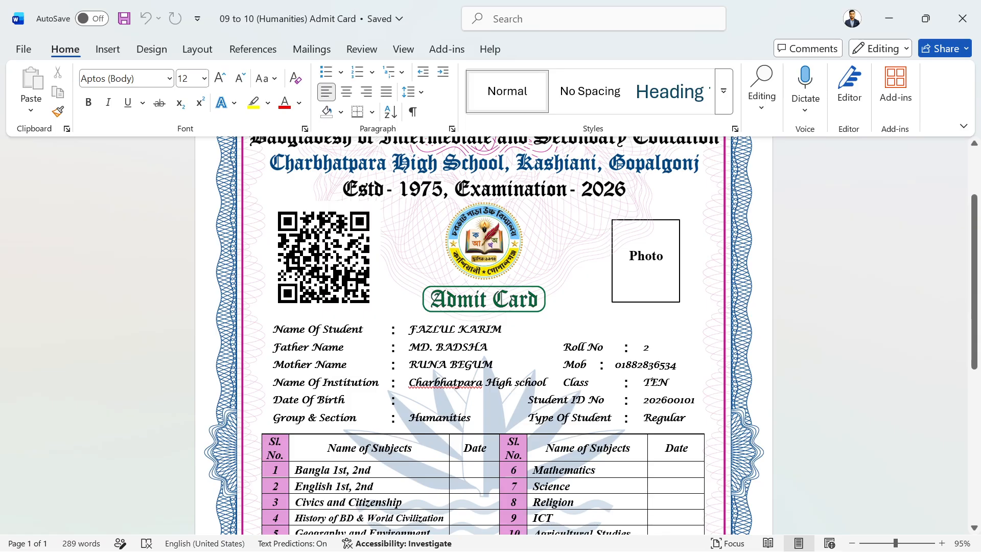
Open the Select Recipients options on the Mailings tab.
scroll(484, 335, "up", 1)
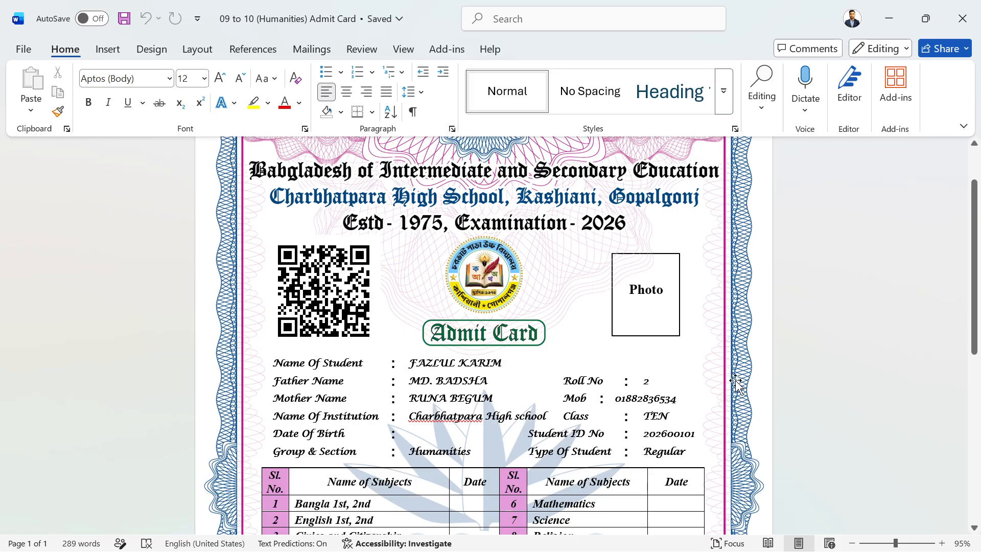
left_click(317, 50)
left_click(179, 105)
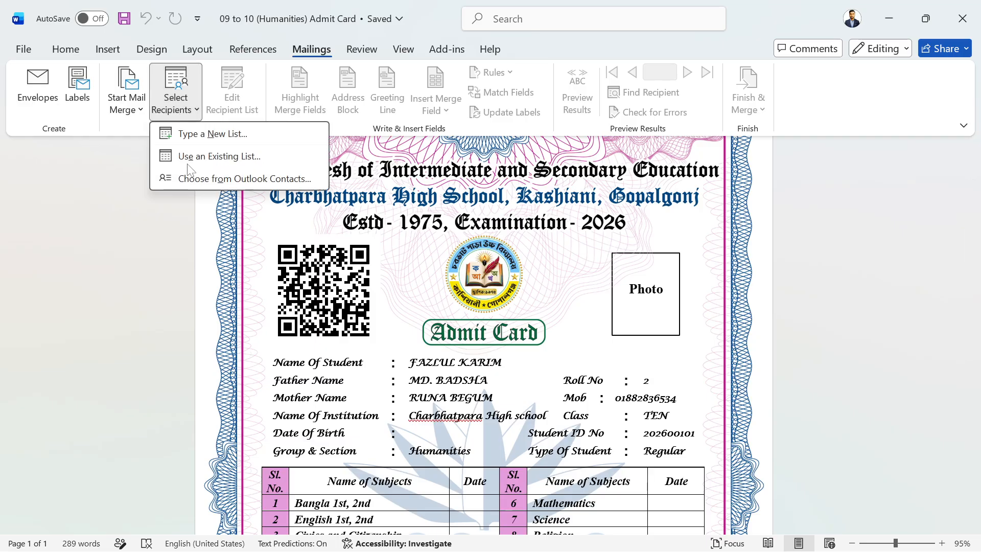
Use an existing list, opening the Mark shit Class_6 to 10 workbook from the Desktop folder.
left_click(204, 157)
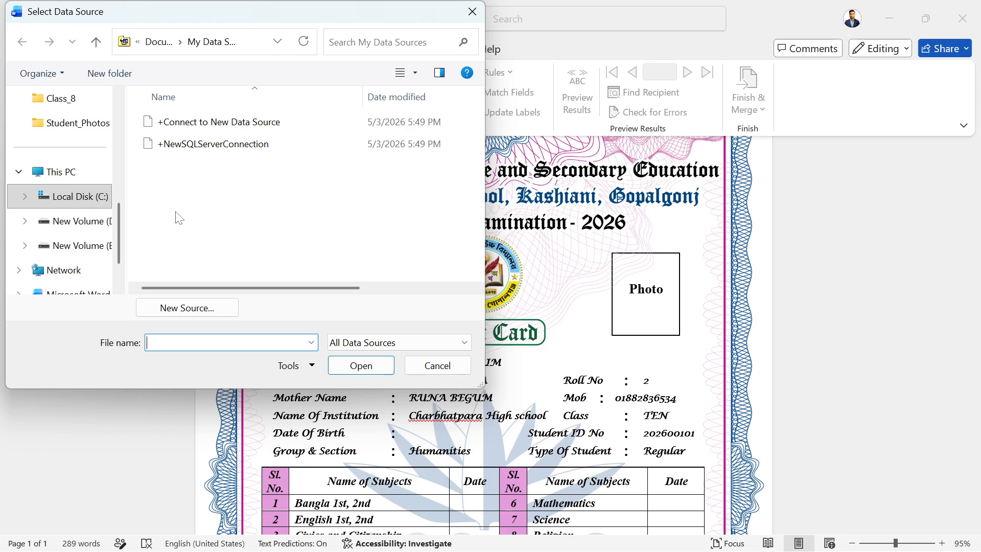
scroll(89, 258, "down", 1)
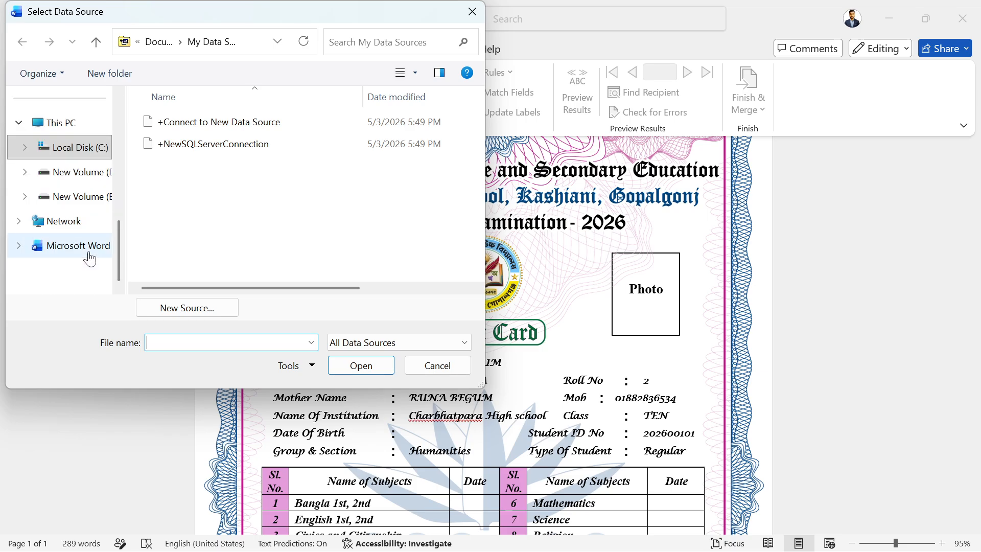
scroll(90, 258, "up", 5)
left_click(64, 148)
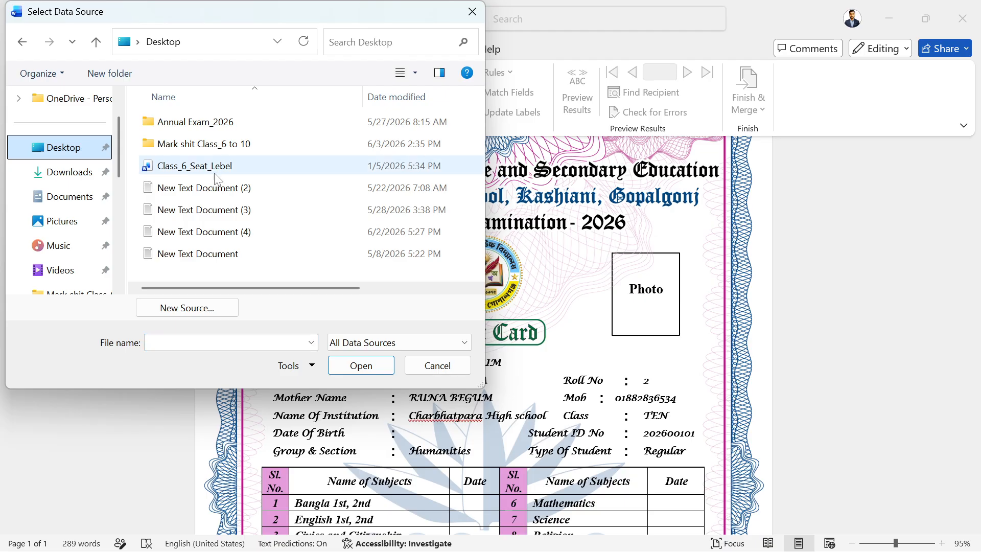
double_click(223, 145)
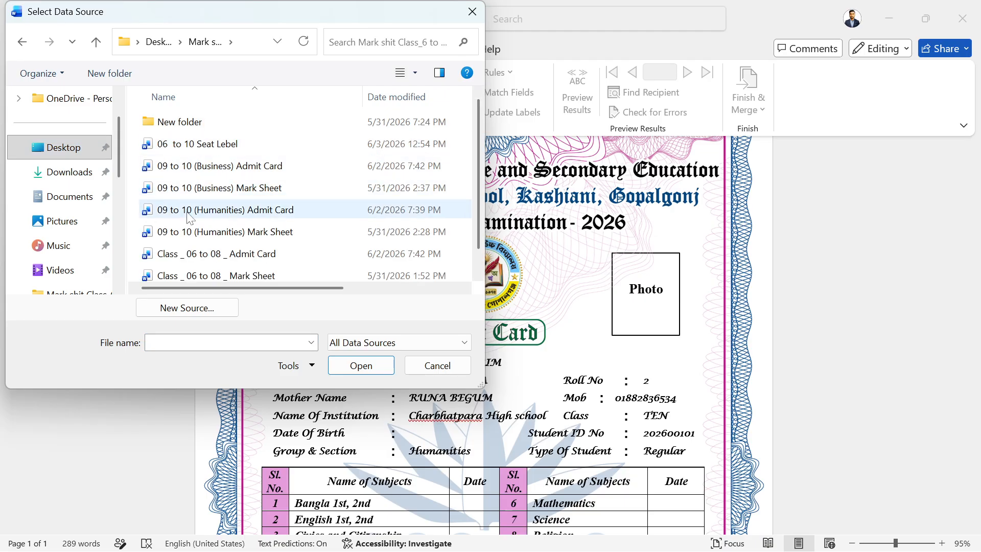
scroll(190, 219, "down", 1)
left_click(236, 273)
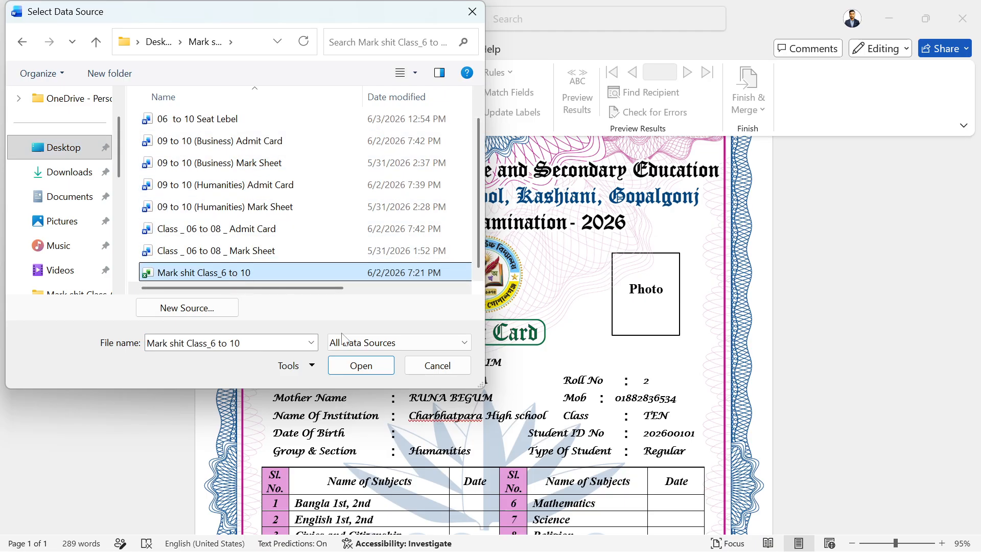
left_click(376, 365)
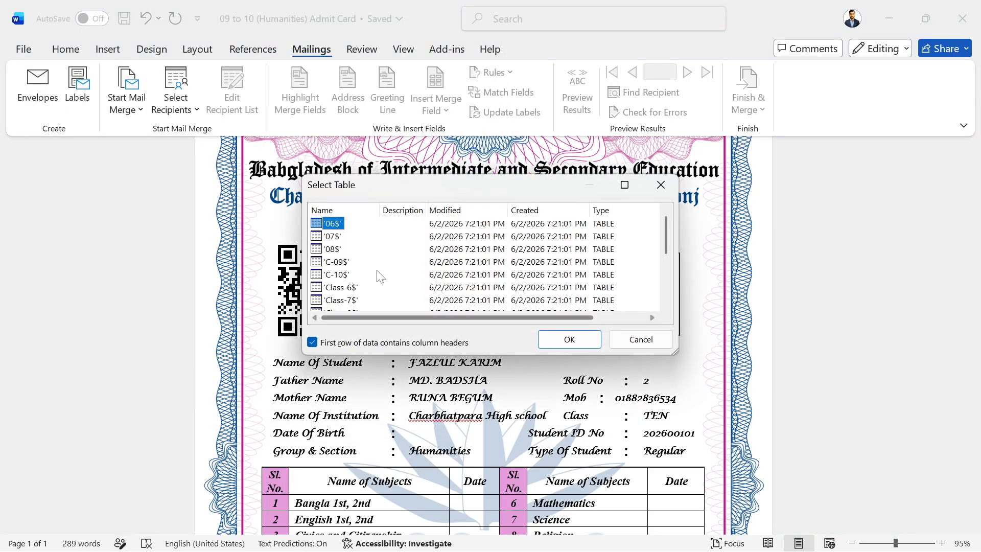
Pick the 'HM-09$' sheet as the recipient table and confirm.
scroll(381, 276, "down", 3)
scroll(357, 275, "up", 1)
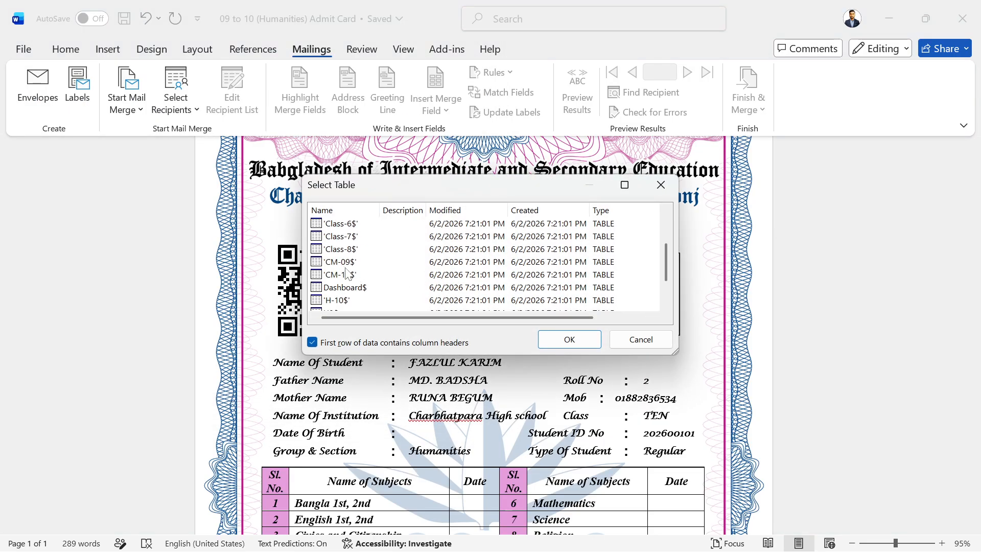
scroll(371, 281, "down", 1)
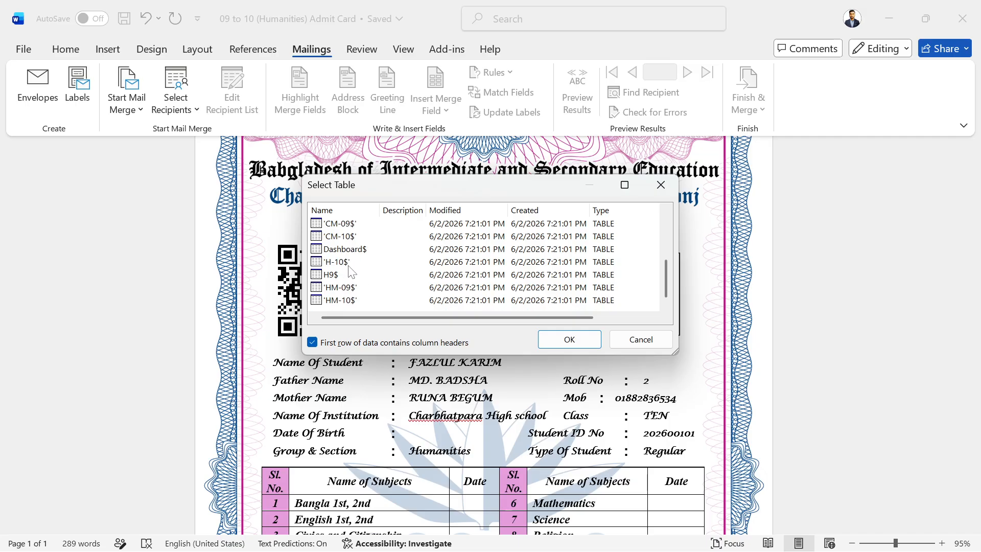
left_click(336, 288)
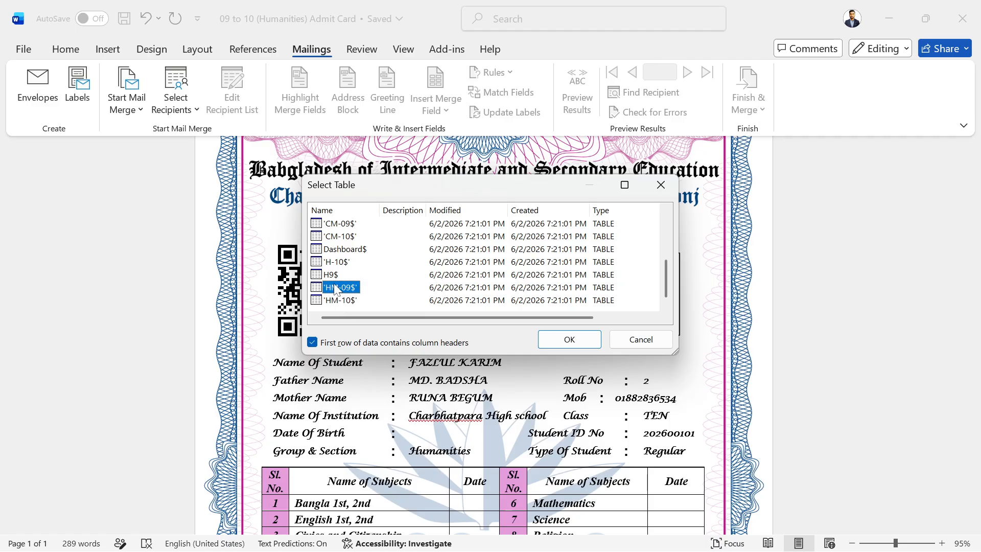
left_click(578, 339)
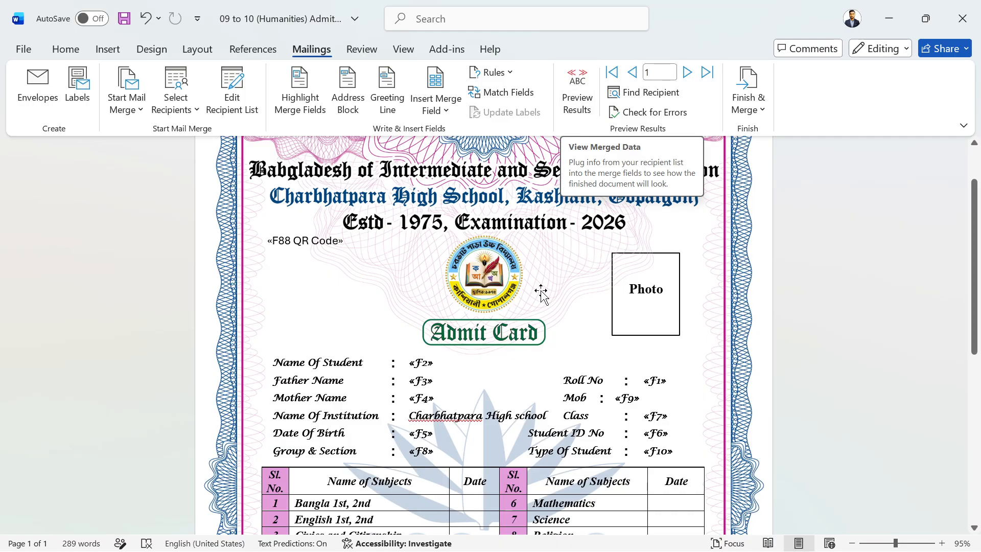
Turn on Preview Results and advance the admit card preview to record 6.
left_click(577, 84)
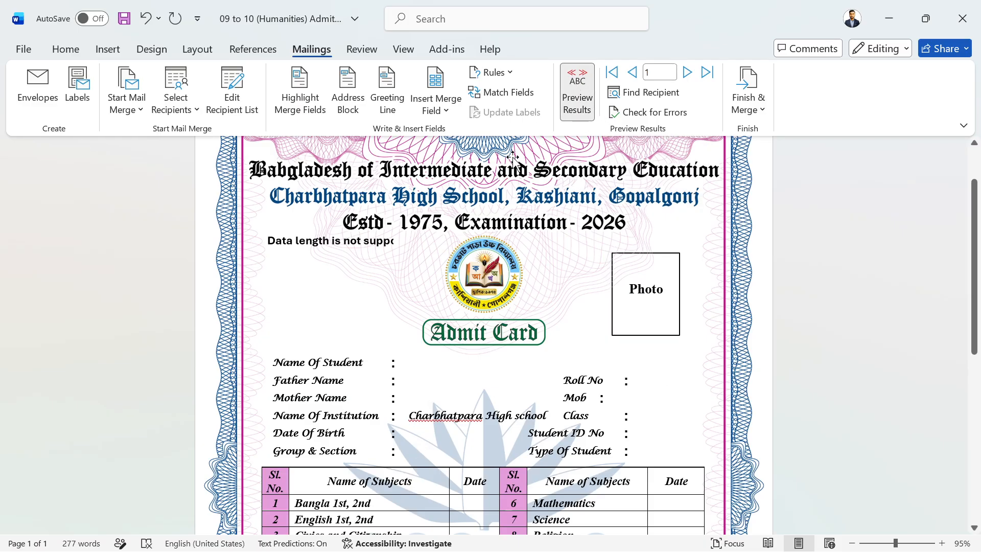
left_click(687, 73)
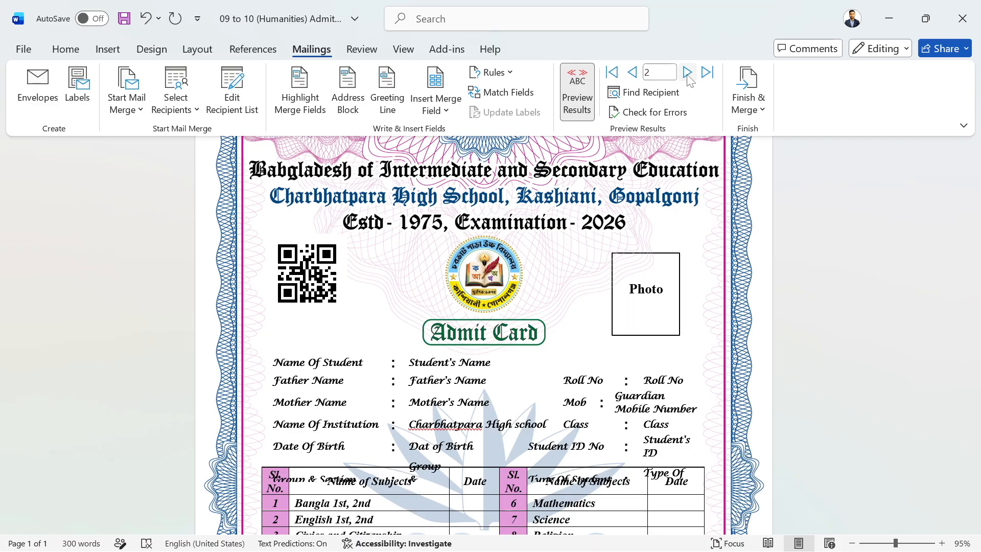
left_click(688, 72)
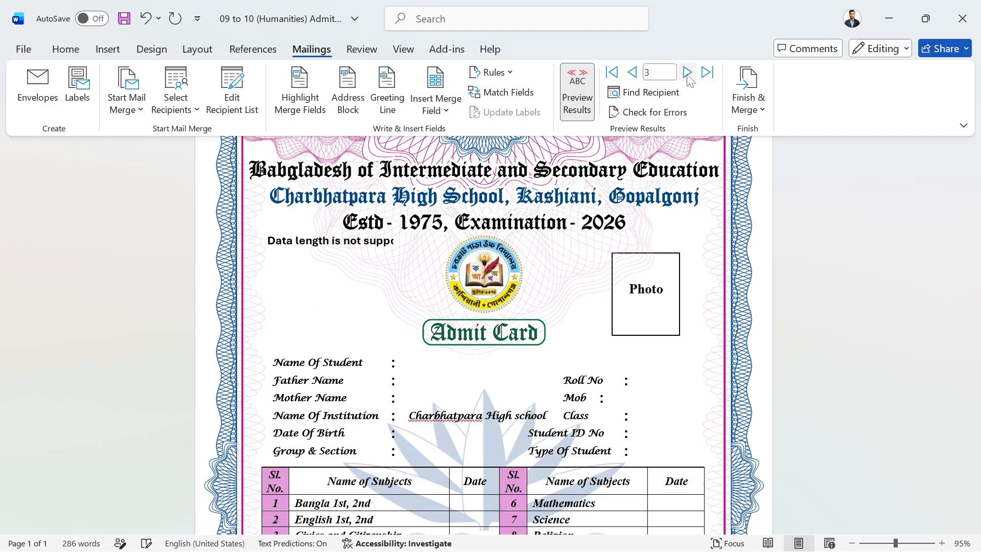
left_click(688, 75)
left_click(689, 74)
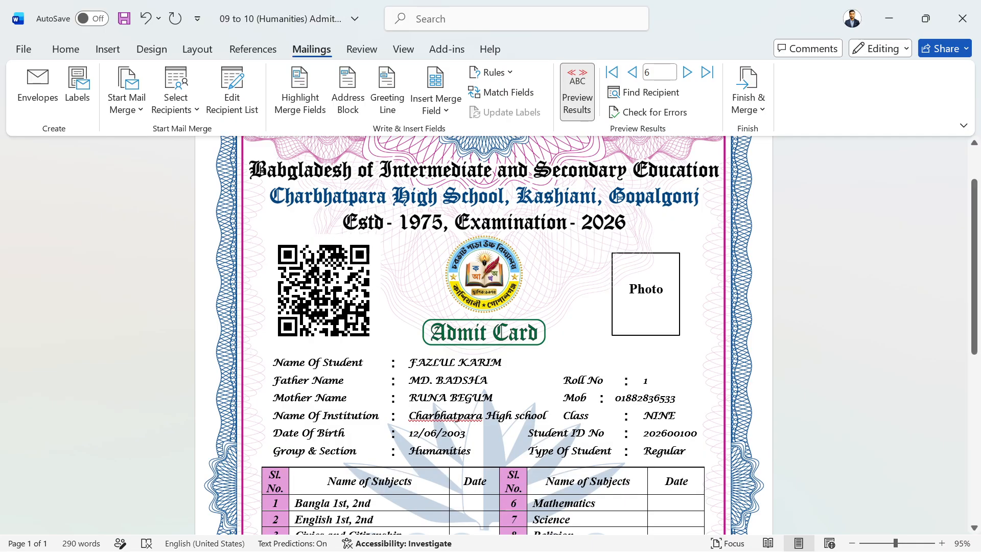
Step the merge preview forward to record 9, then back to record 7 (Roll No 2, ID 202600101).
scroll(463, 329, "down", 5)
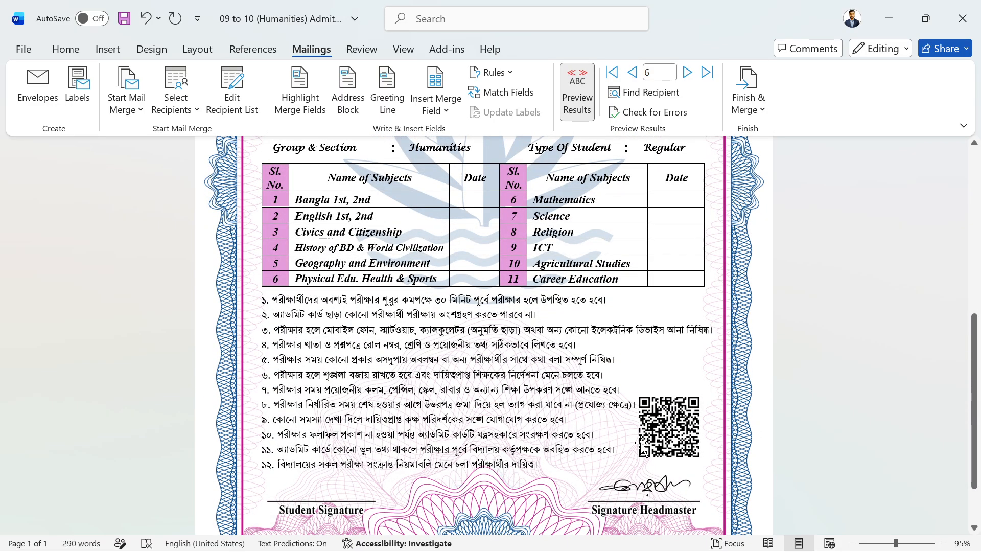
scroll(641, 446, "up", 2)
scroll(642, 444, "up", 5)
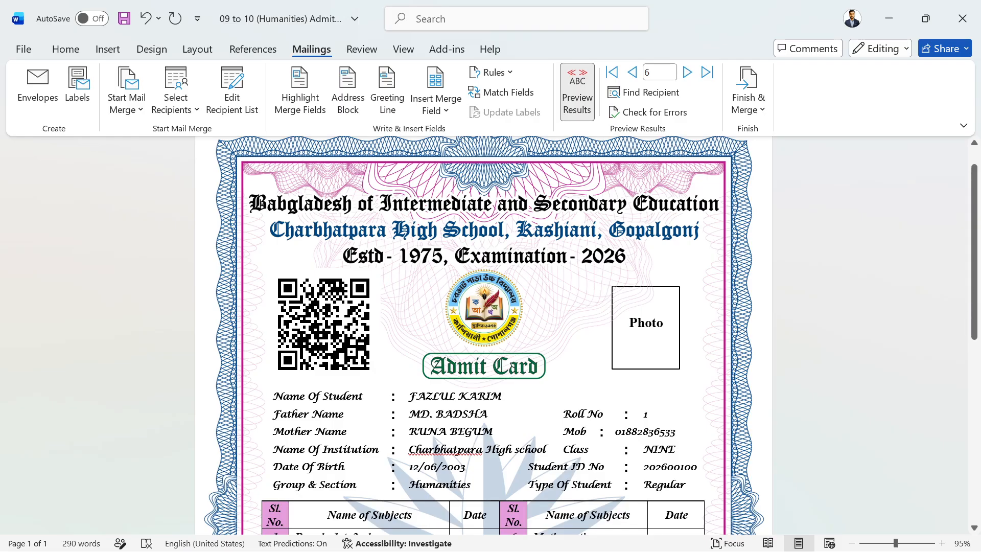
left_click(688, 73)
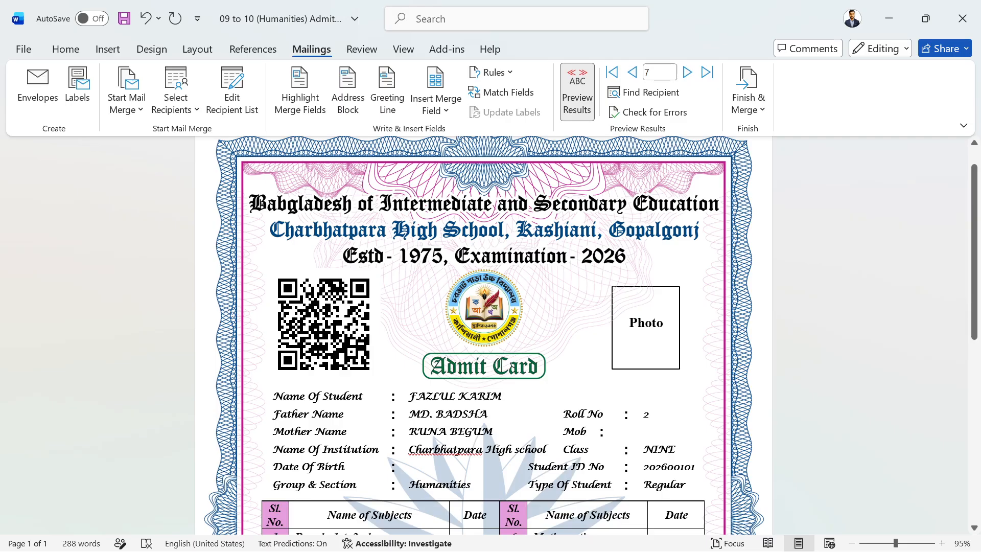
left_click(688, 73)
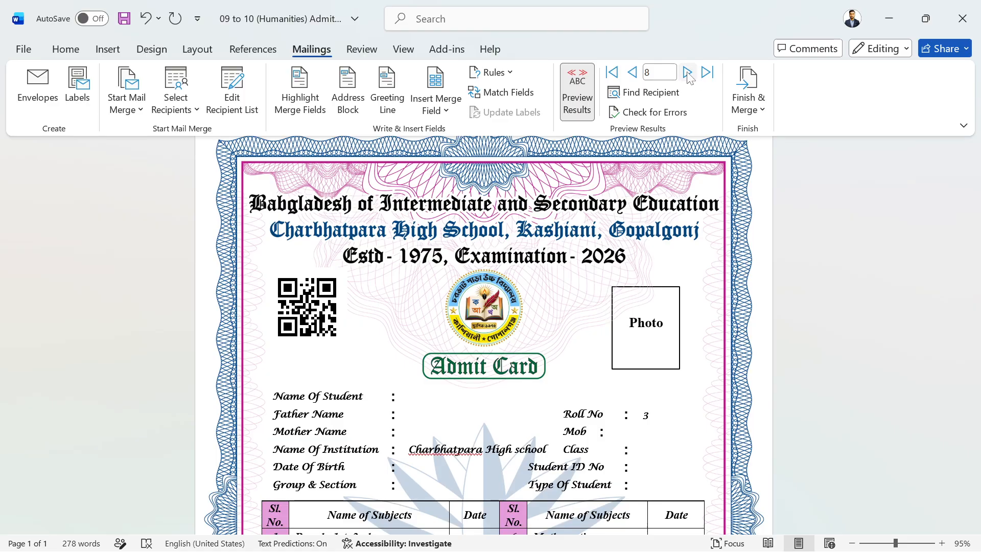
left_click(687, 73)
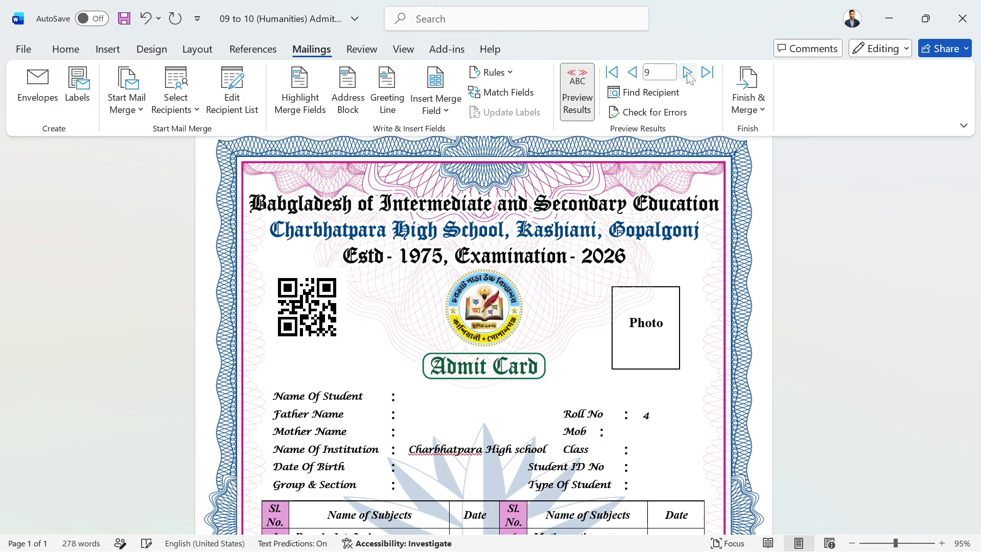
left_click(633, 74)
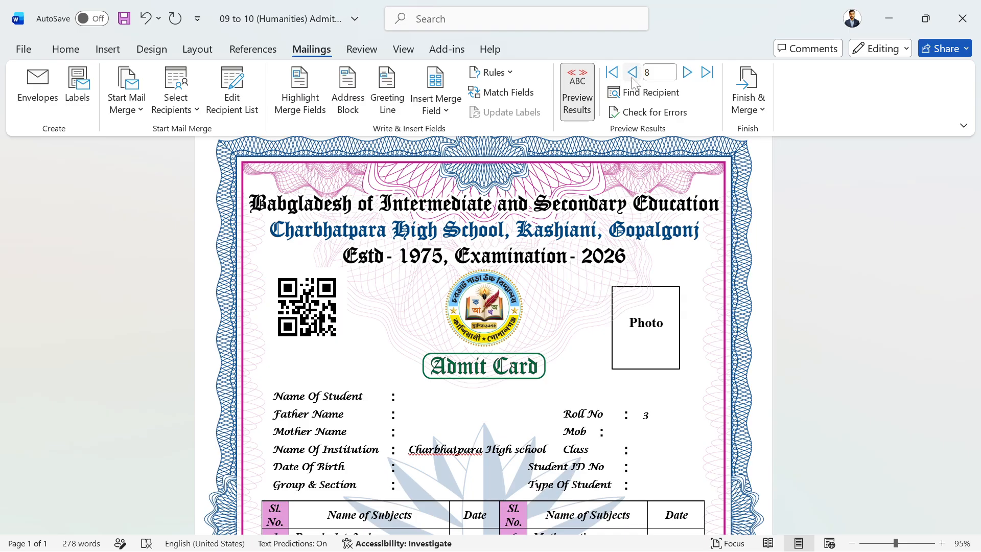
left_click(633, 74)
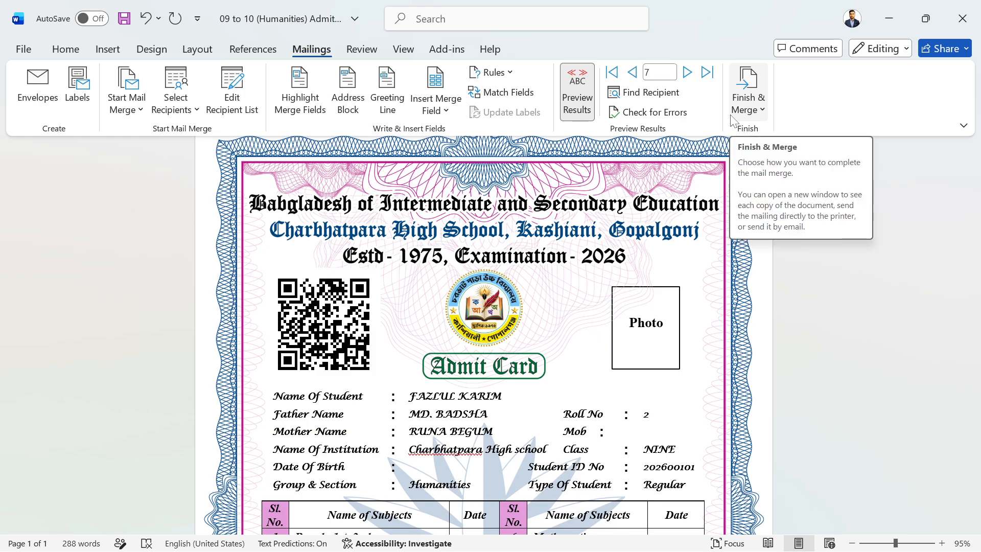
Choose Finish & Merge > Edit Individual Documents, then dismiss the Merge to New Document dialog.
left_click(754, 109)
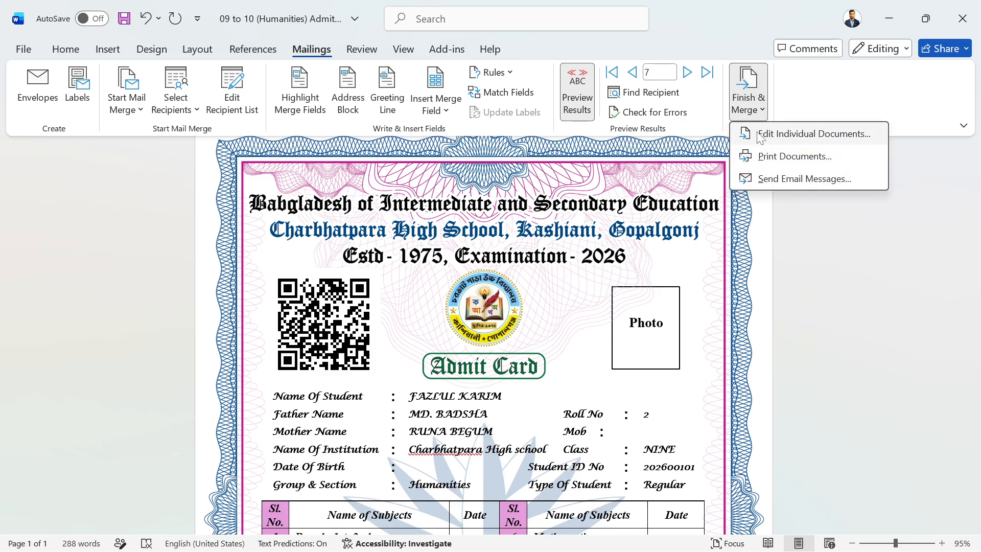
left_click(780, 136)
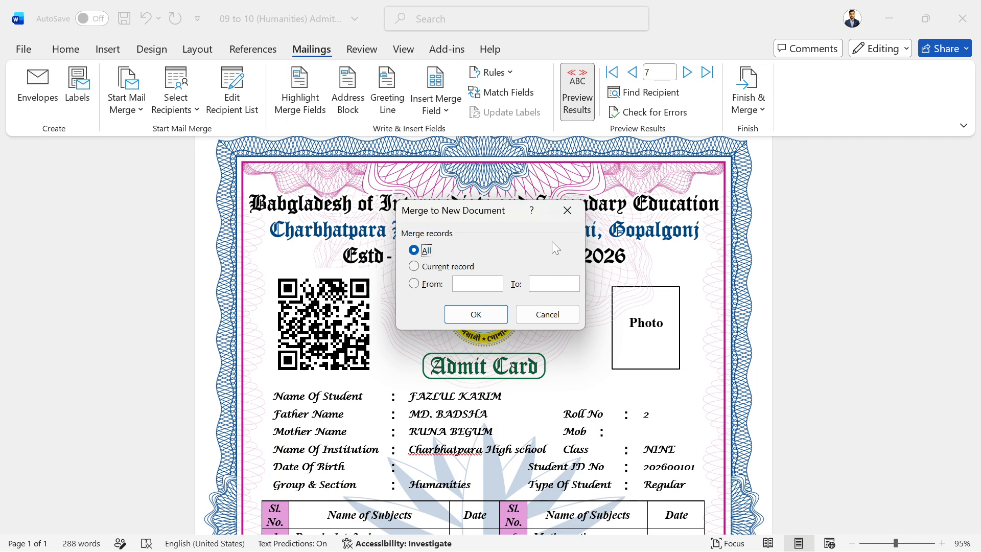
left_click(567, 210)
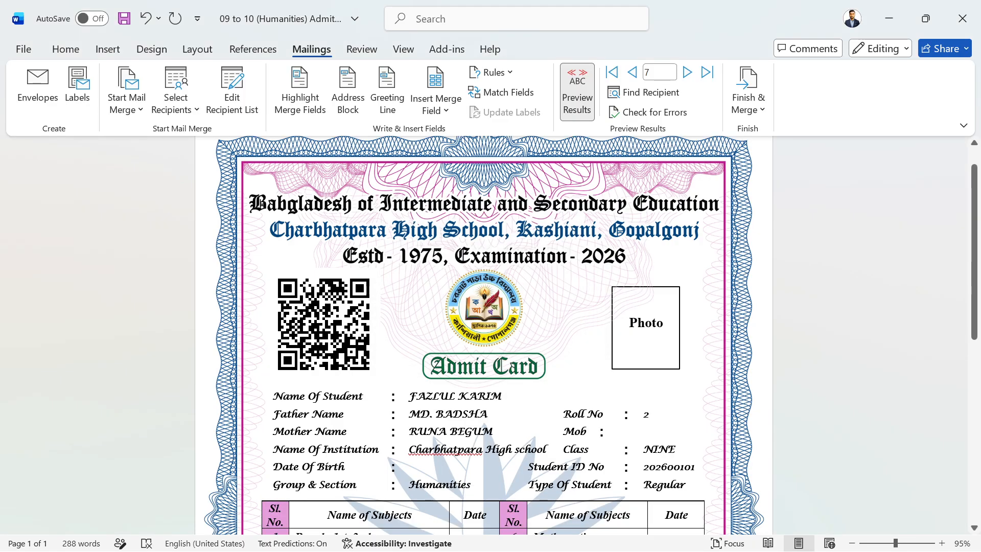
Insert a student photo from D:\Student_Photos into the admit card's Photo frame.
left_click(604, 282)
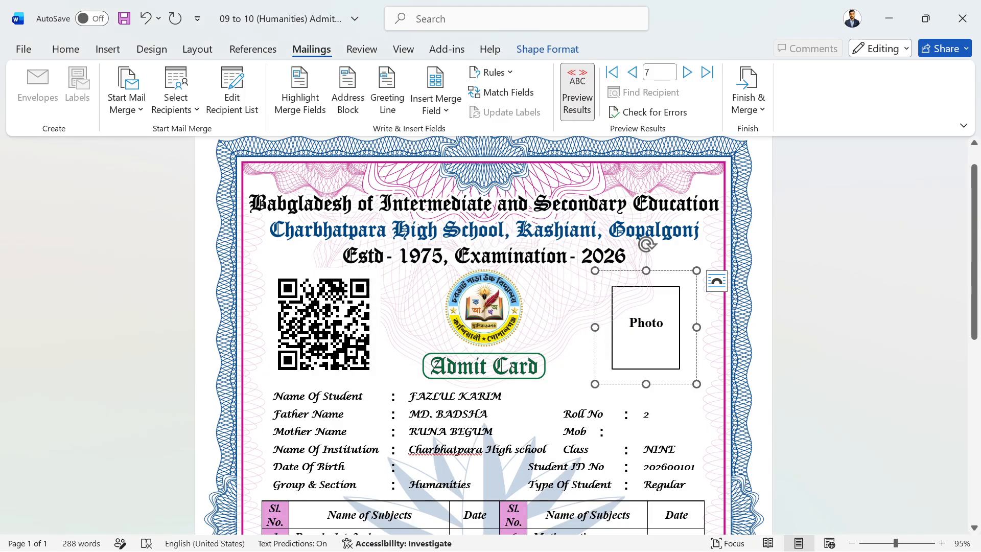
left_click(108, 49)
left_click(169, 90)
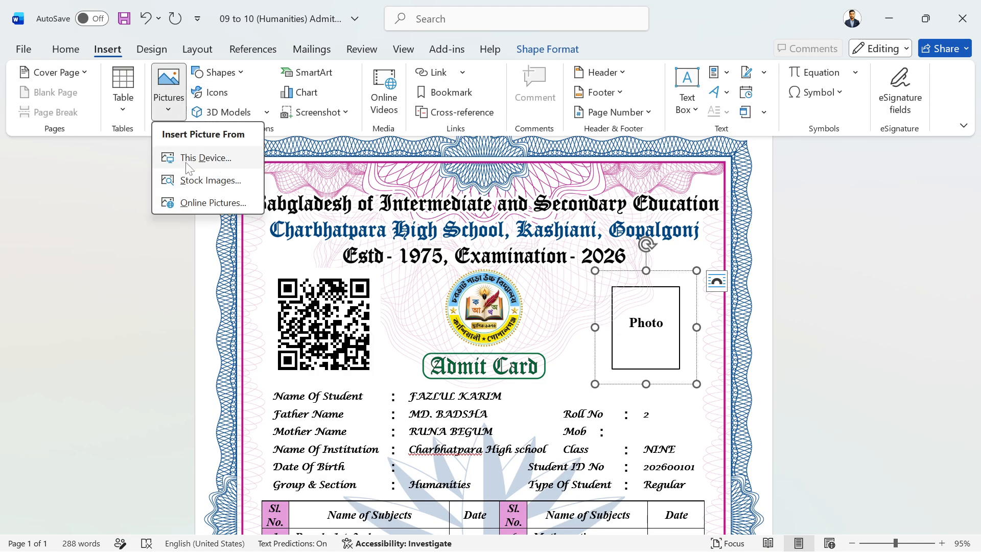
left_click(188, 162)
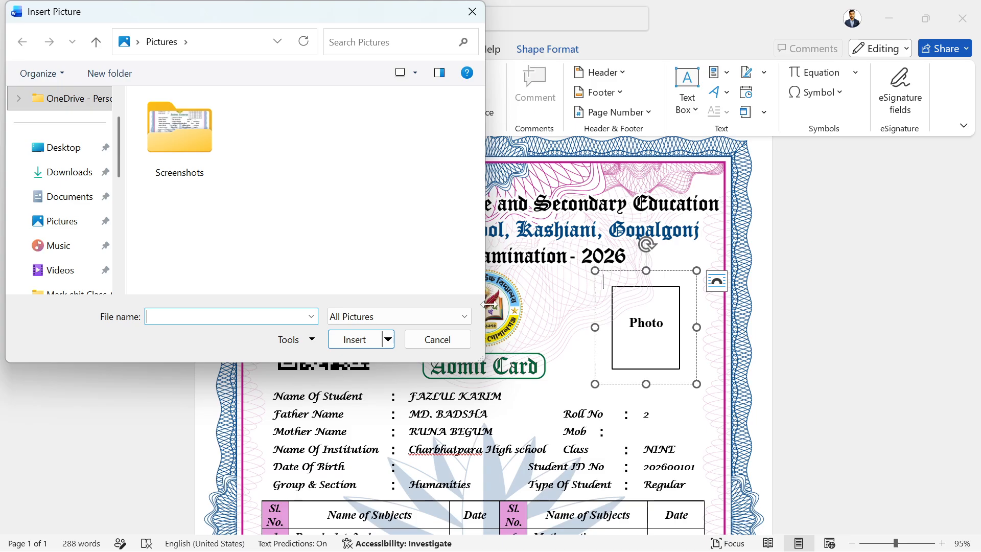
scroll(62, 204, "down", 5)
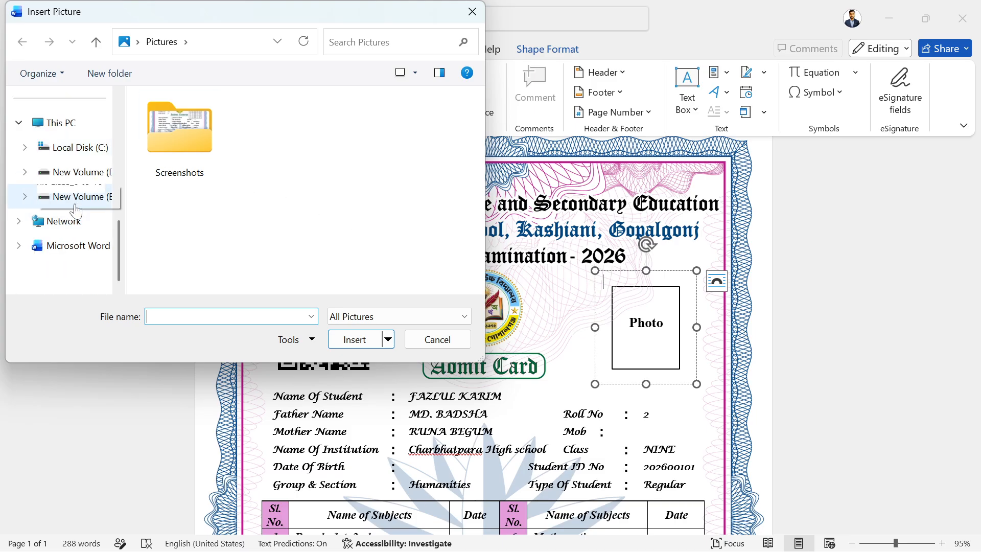
left_click(85, 174)
scroll(348, 220, "down", 5)
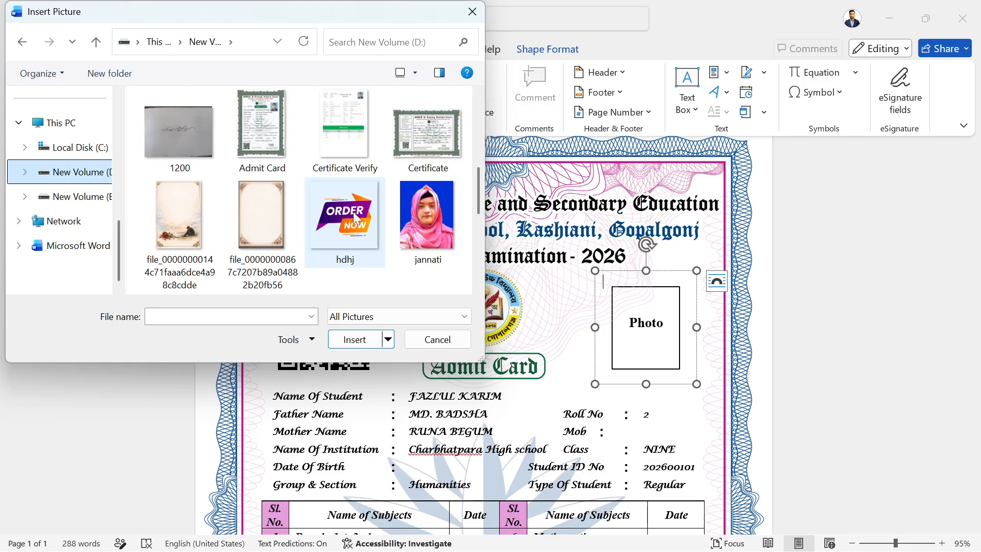
scroll(353, 212, "up", 5)
double_click(354, 212)
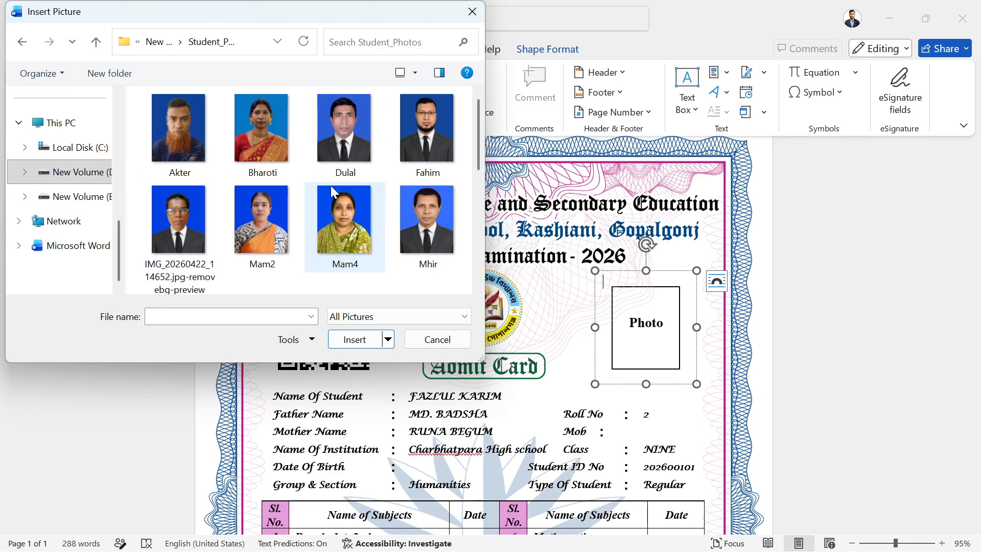
left_click(349, 141)
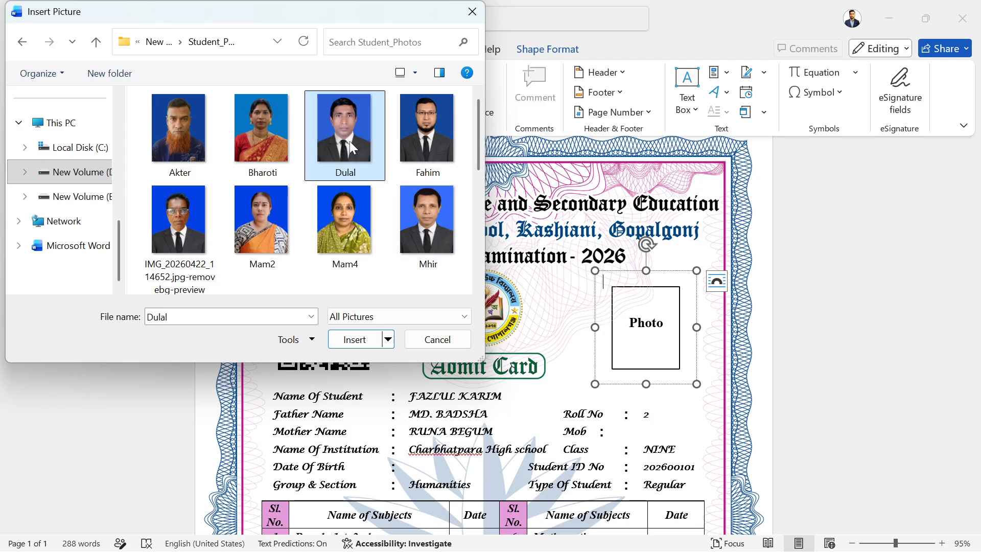
left_click(432, 139)
key("Return")
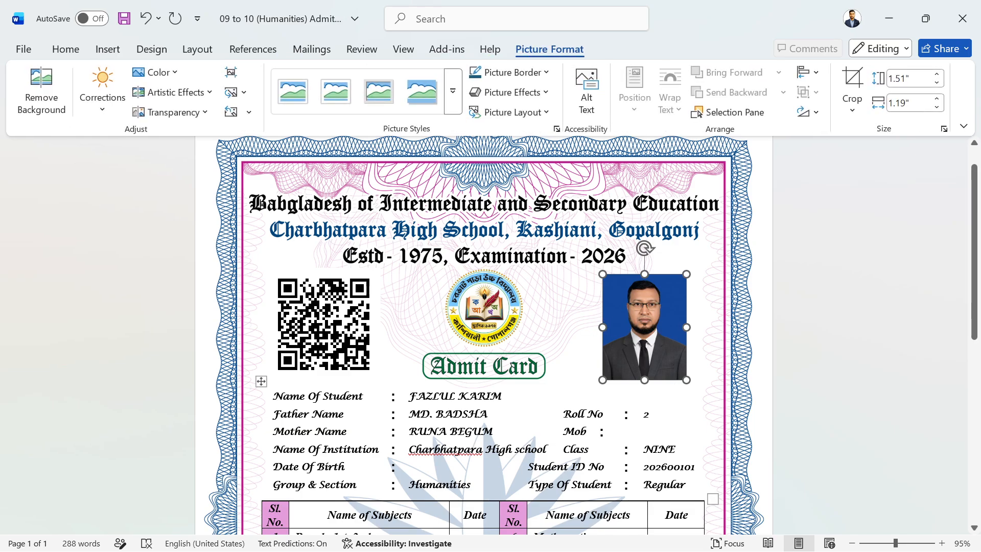
Deselect the new photo, scroll to check the card, then select the inserted photo.
left_click(645, 432)
scroll(649, 391, "down", 3)
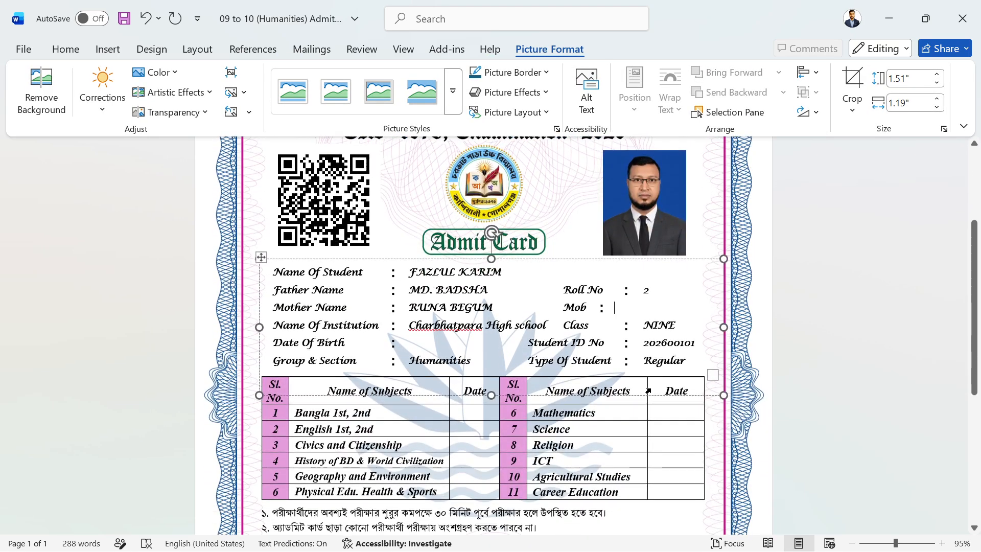
scroll(649, 391, "up", 3)
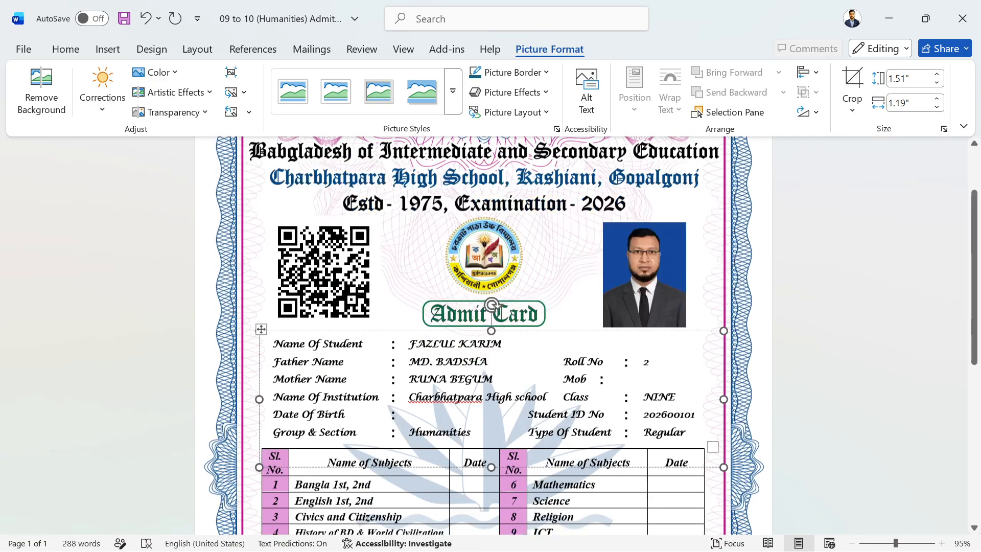
scroll(655, 315, "down", 1)
scroll(655, 314, "up", 2)
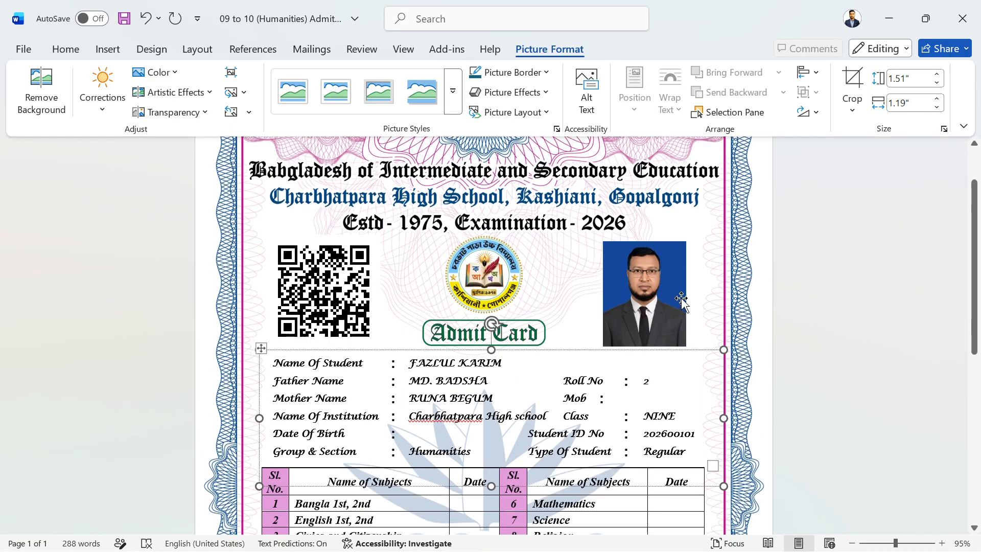
left_click(654, 313)
Delete the inserted photo and insert the chosen student's photo from Student_Photos in its place.
key("Delete")
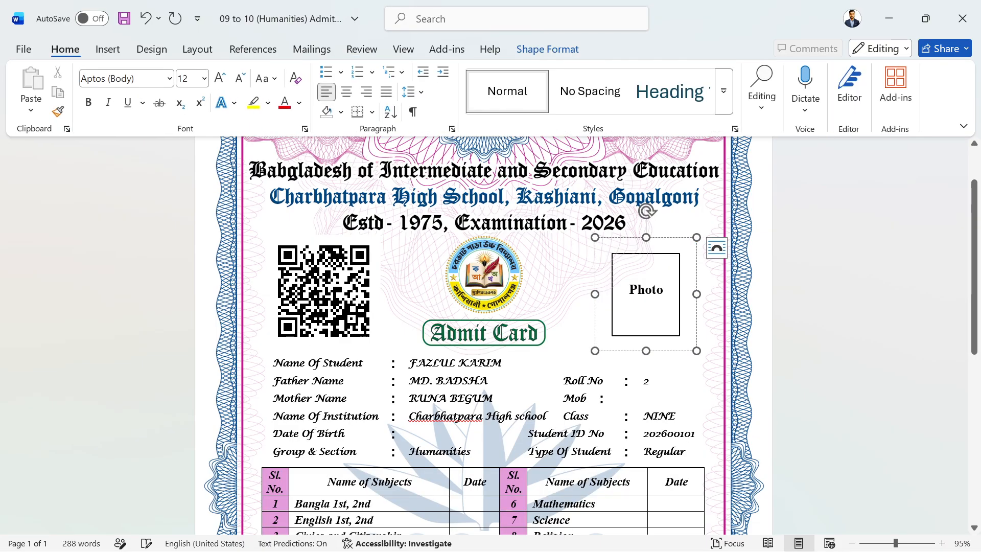
left_click(114, 48)
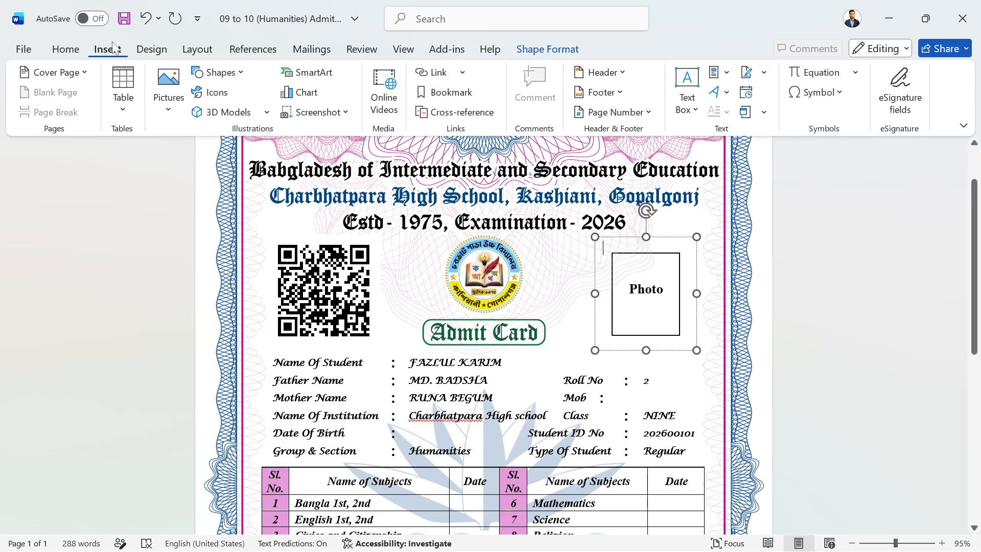
left_click(168, 92)
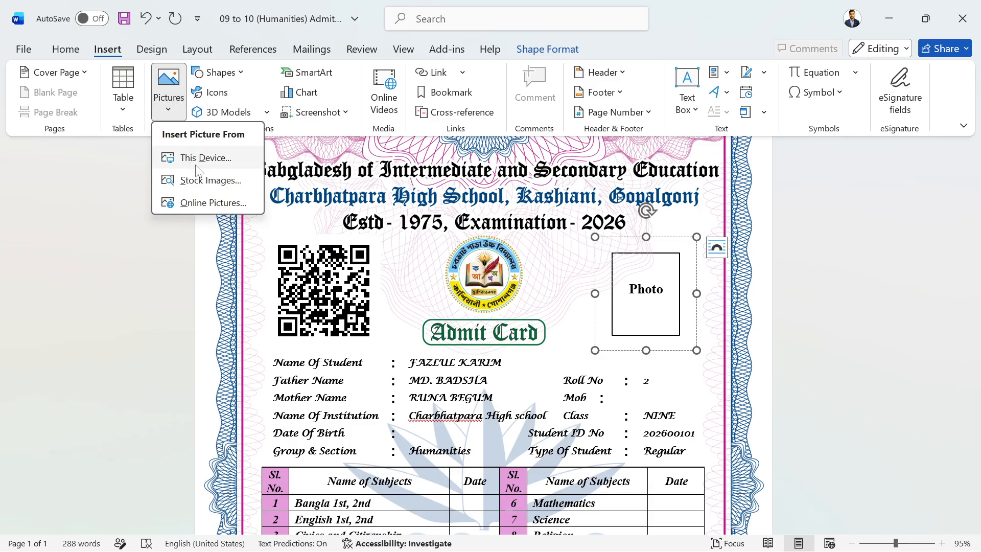
left_click(196, 165)
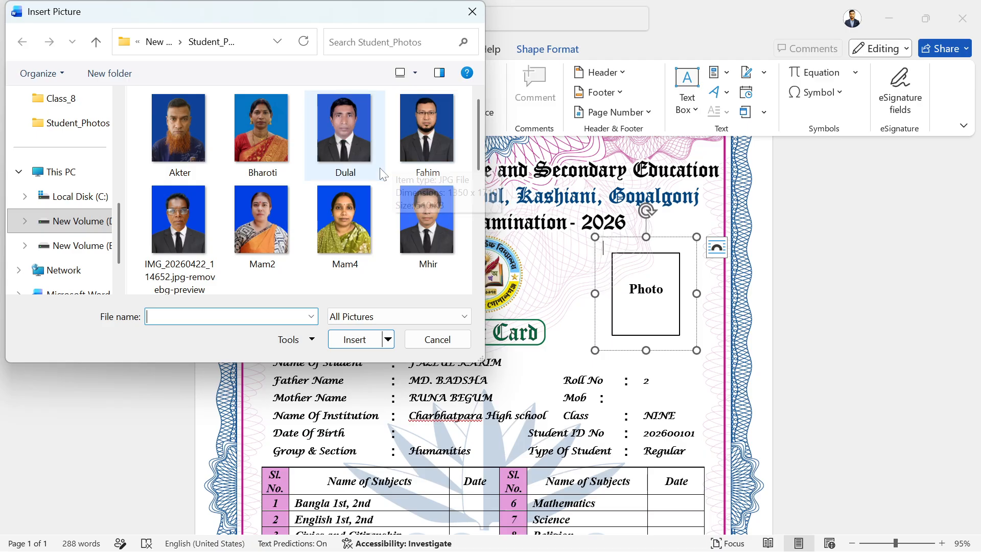
scroll(382, 175, "down", 5)
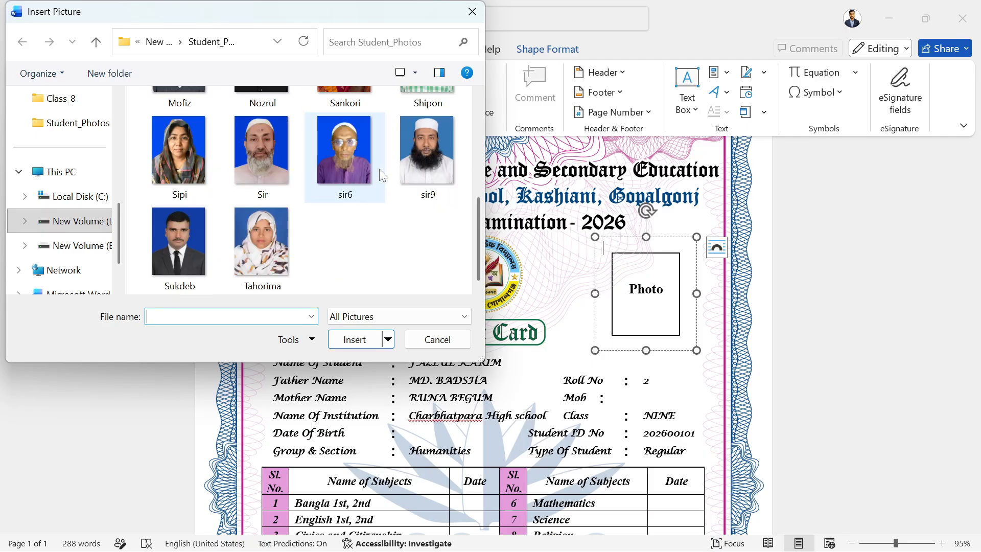
scroll(382, 175, "up", 1)
scroll(382, 176, "down", 1)
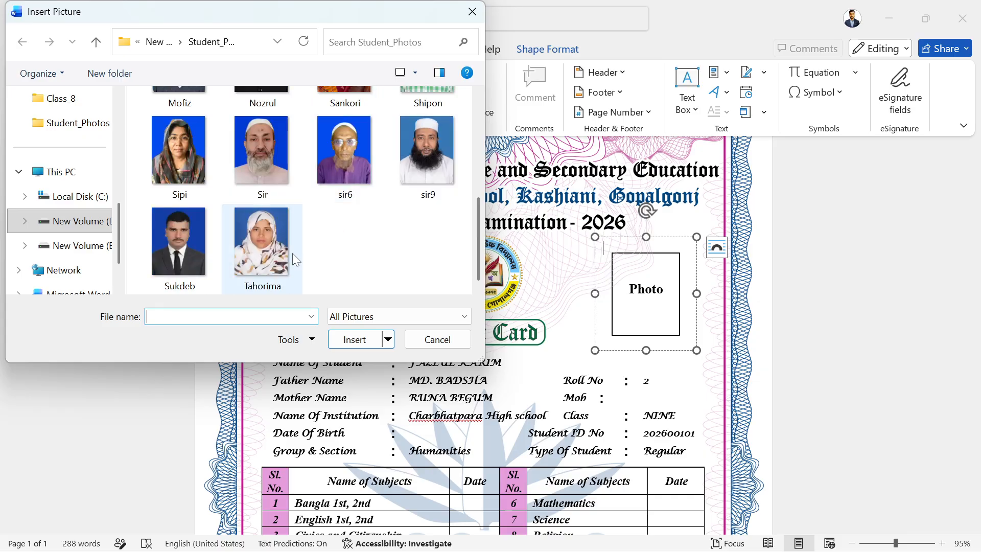
left_click(271, 256)
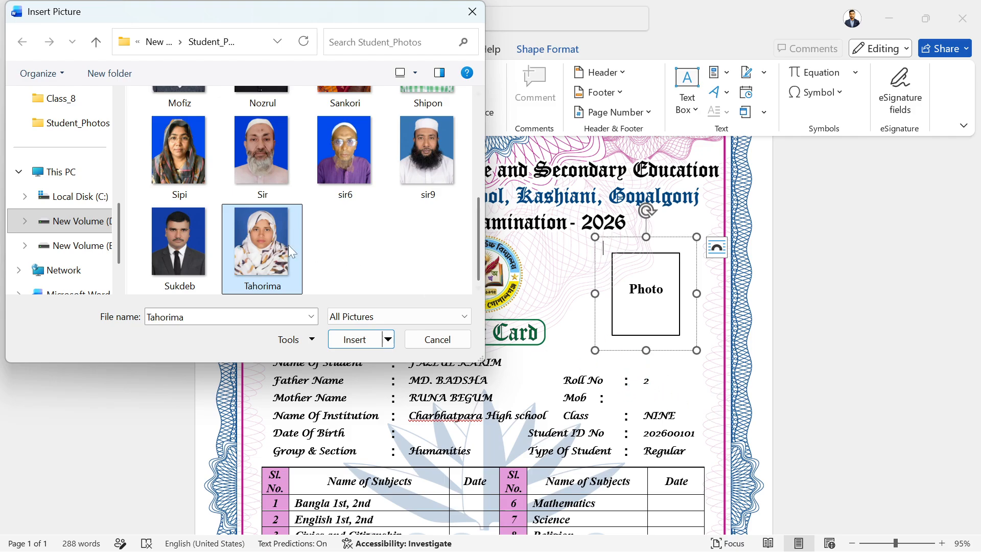
left_click(391, 339)
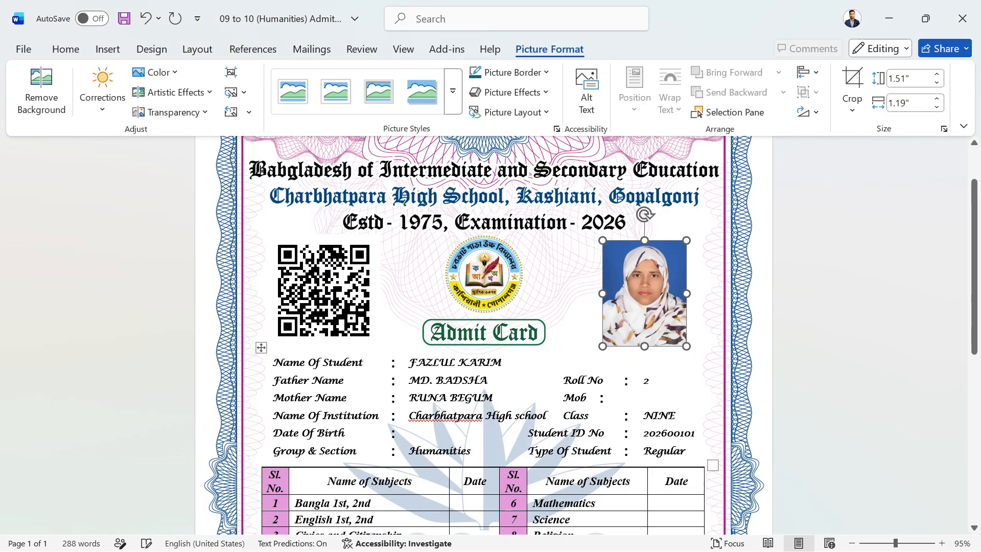
left_click(645, 381)
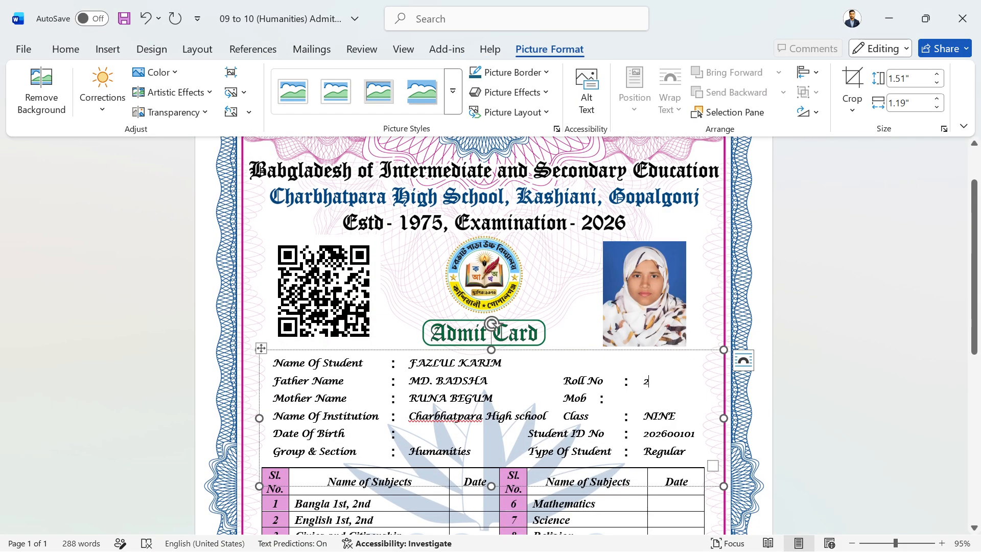
scroll(682, 437, "down", 6)
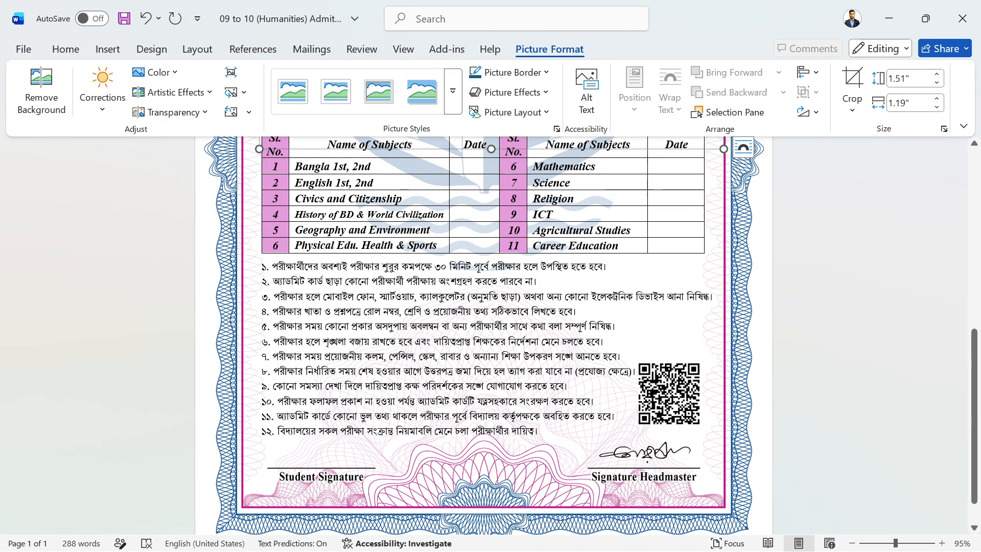
scroll(484, 332, "down", 1)
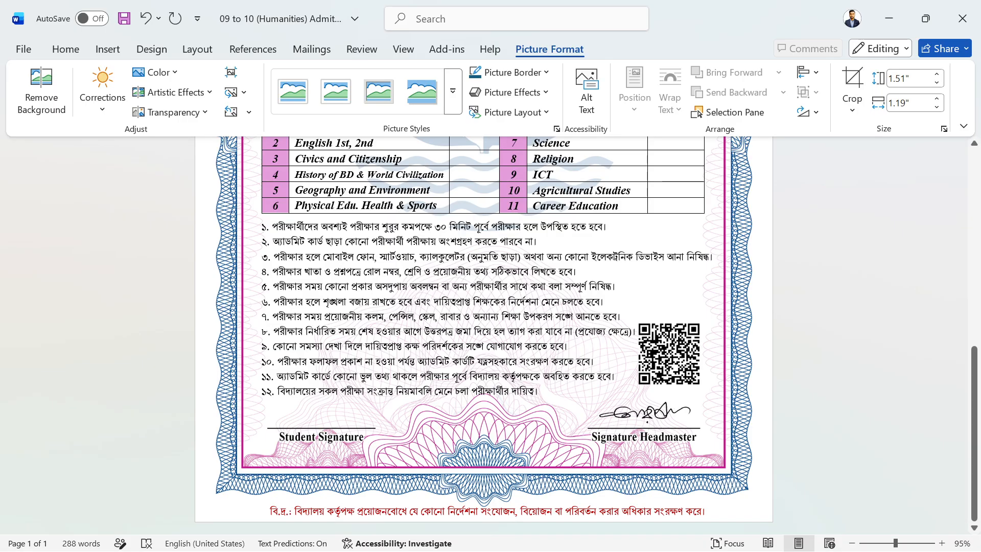
scroll(484, 336, "up", 3)
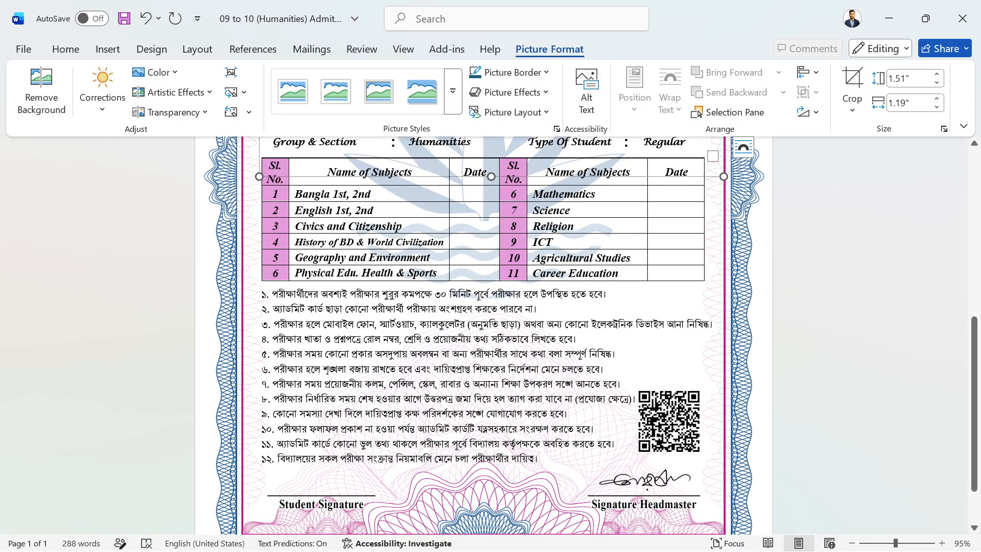
scroll(484, 336, "up", 2)
scroll(484, 336, "down", 5)
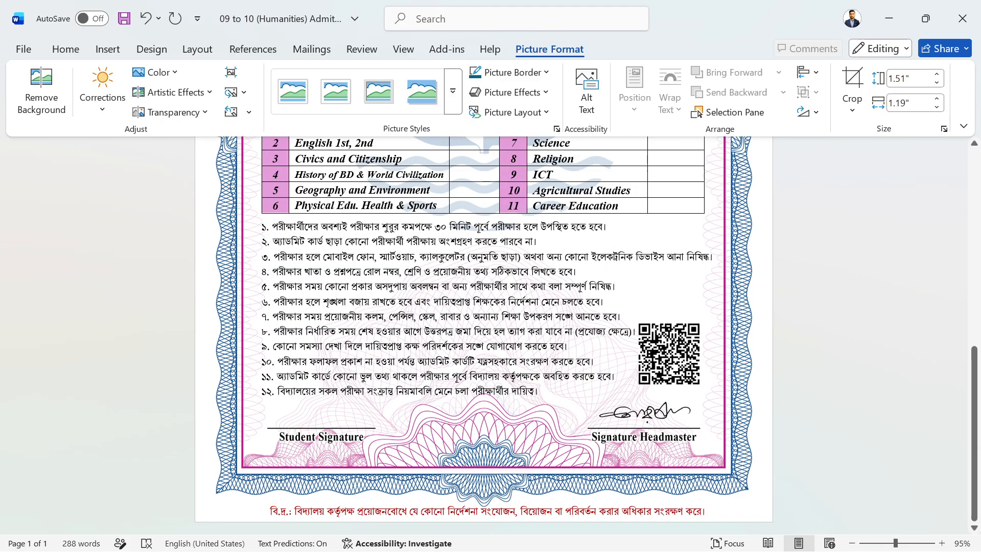
scroll(499, 411, "up", 8)
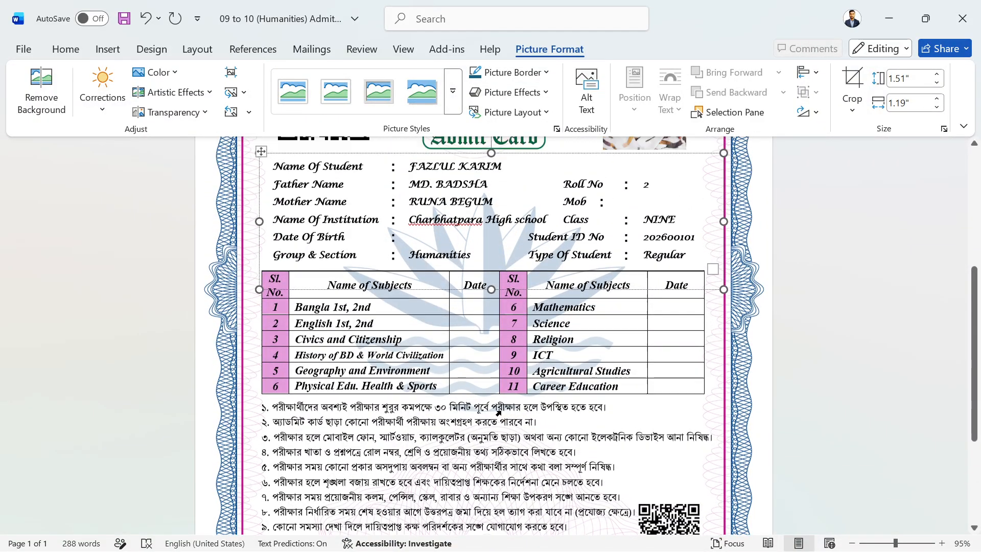
scroll(499, 412, "down", 8)
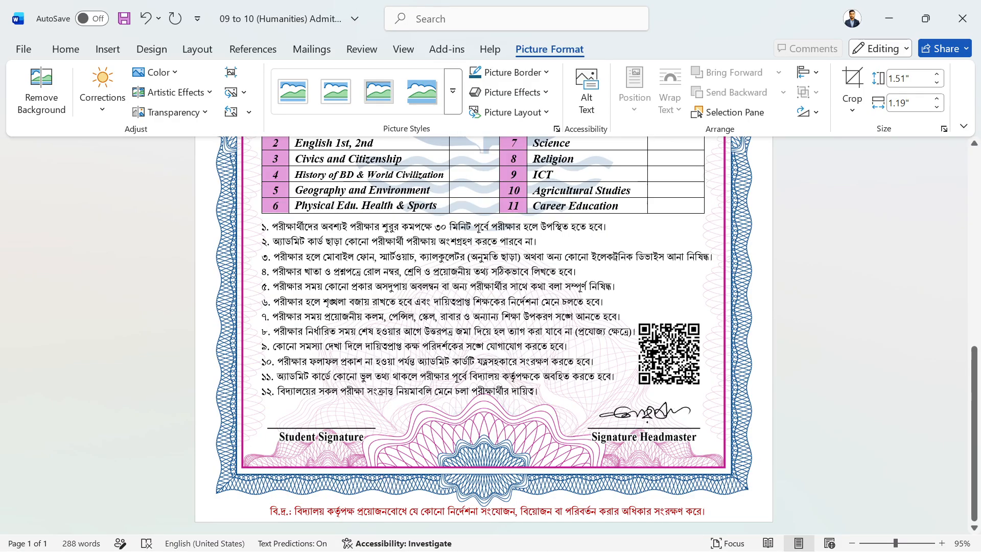
scroll(663, 349, "up", 6)
scroll(659, 353, "down", 6)
scroll(654, 358, "up", 3)
scroll(653, 365, "up", 7)
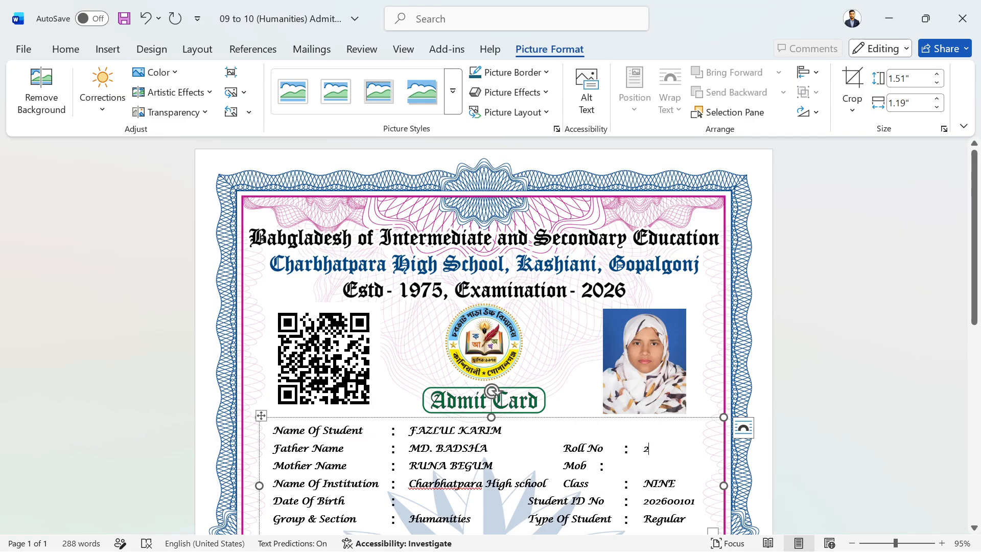
scroll(654, 358, "down", 3)
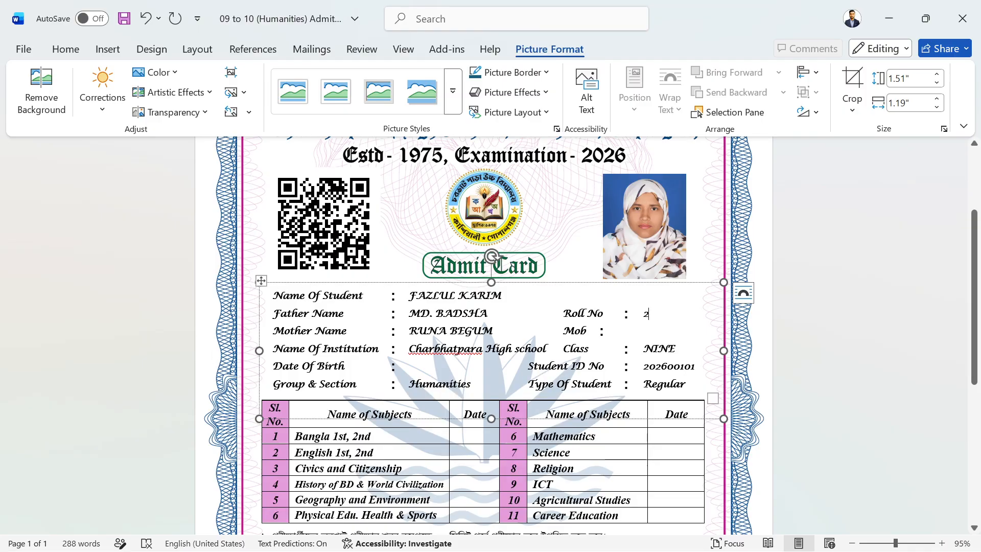
scroll(529, 445, "down", 3)
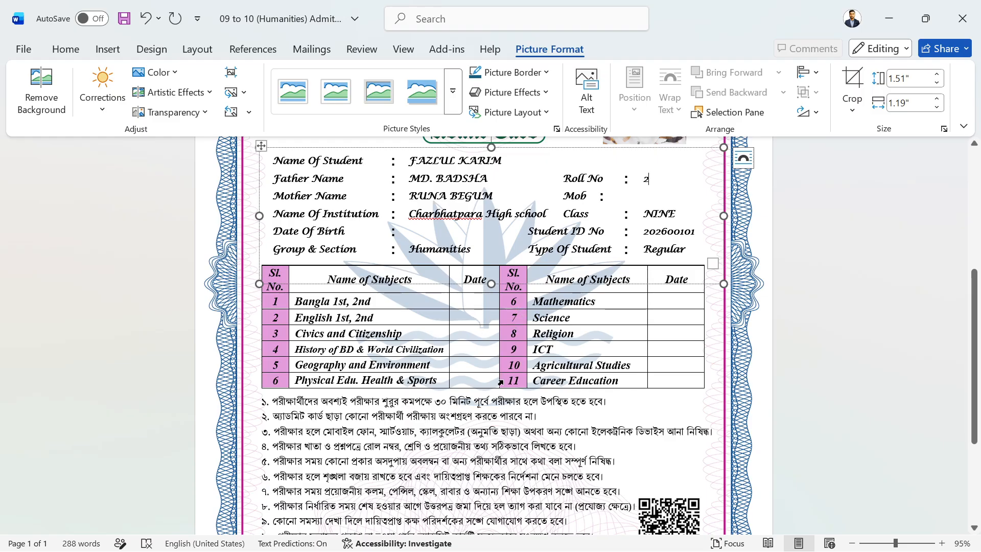
scroll(306, 315, "down", 3)
scroll(306, 315, "up", 3)
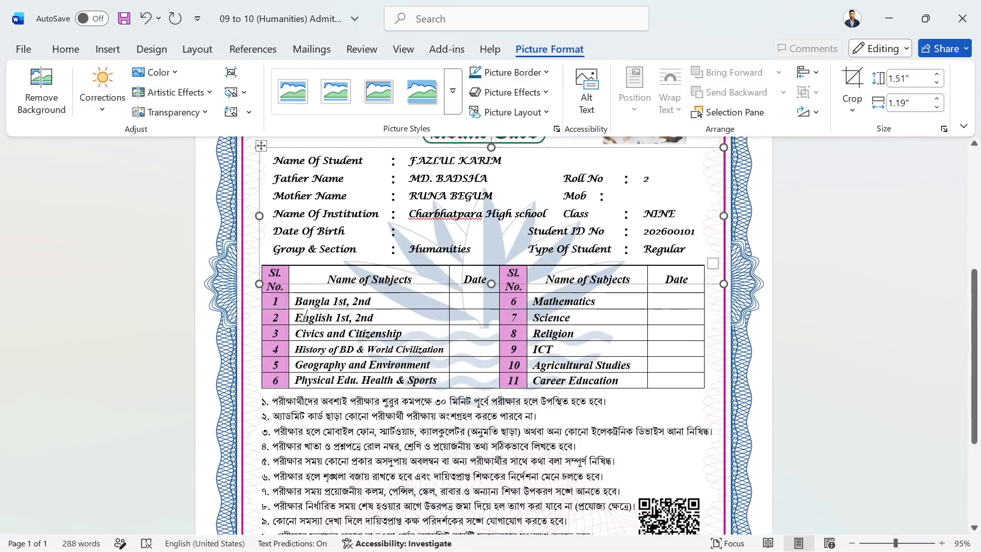
left_click(648, 179)
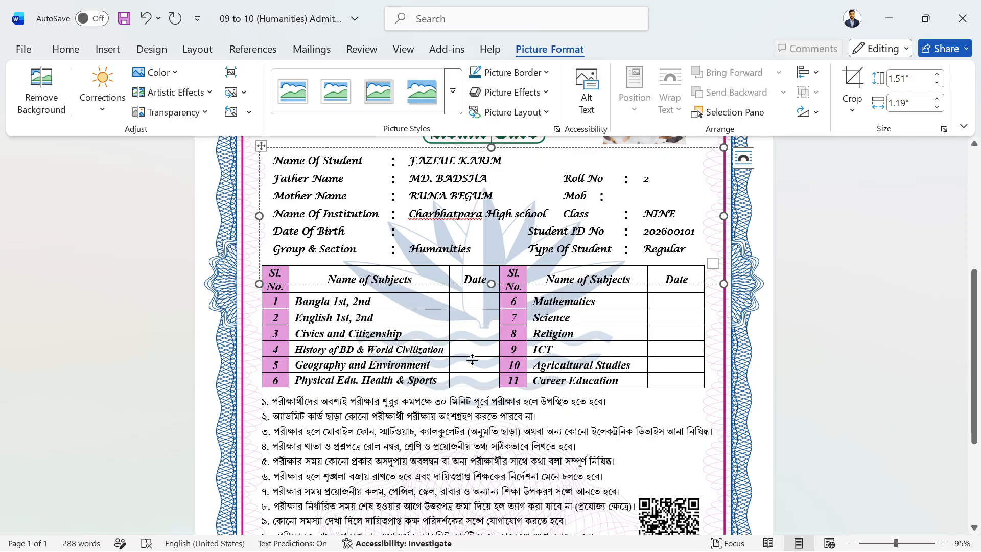
scroll(632, 312, "up", 5)
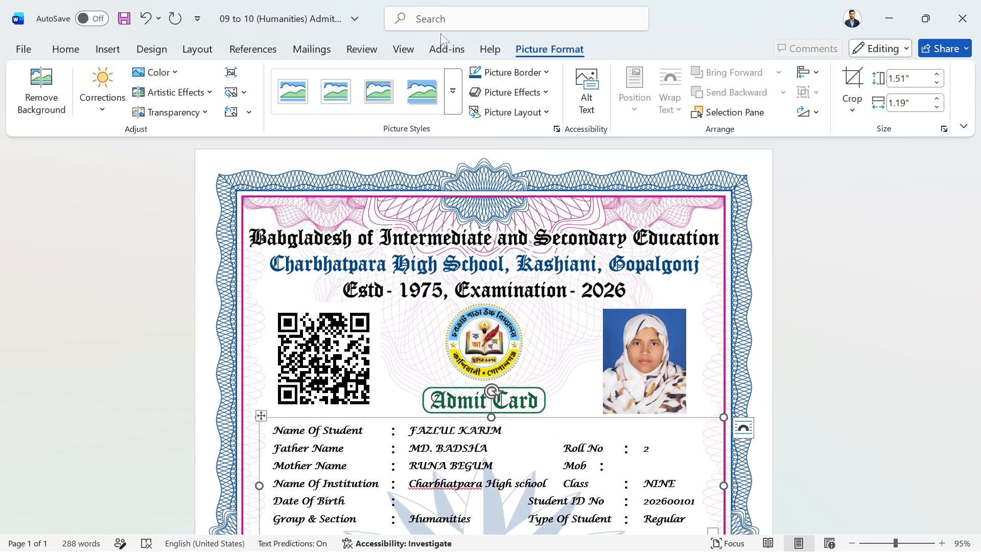
Preview the next record and back, then delete the inserted student photo from the card.
left_click(316, 51)
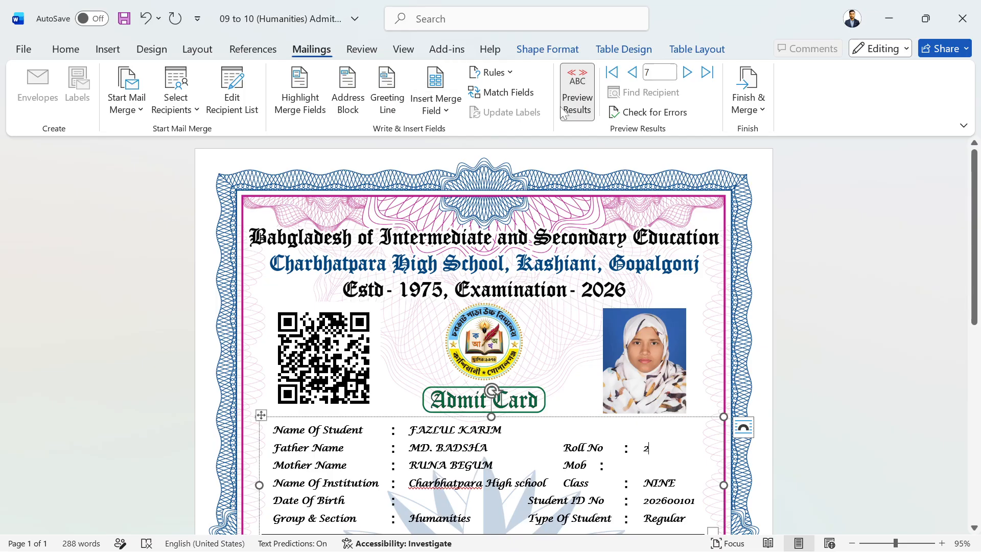
left_click(688, 74)
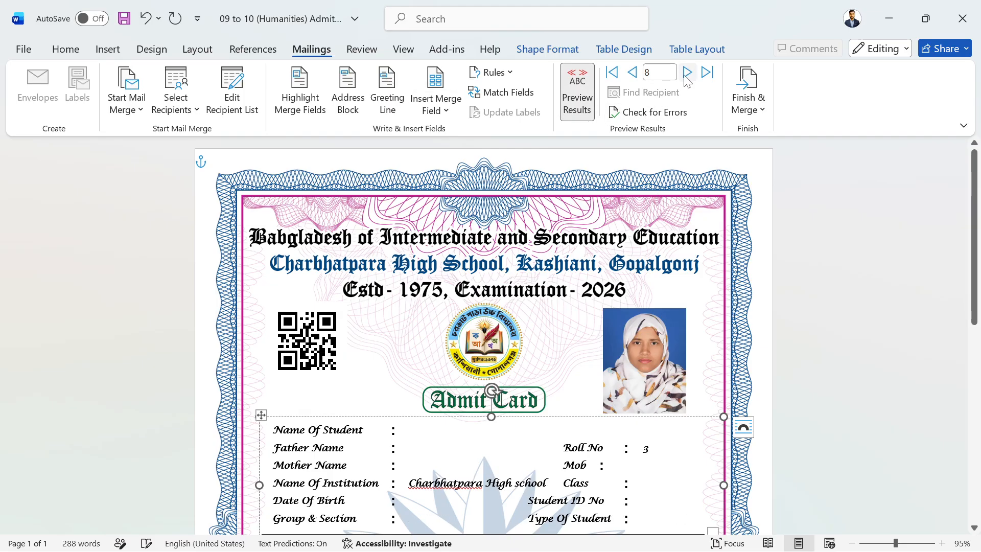
left_click(632, 74)
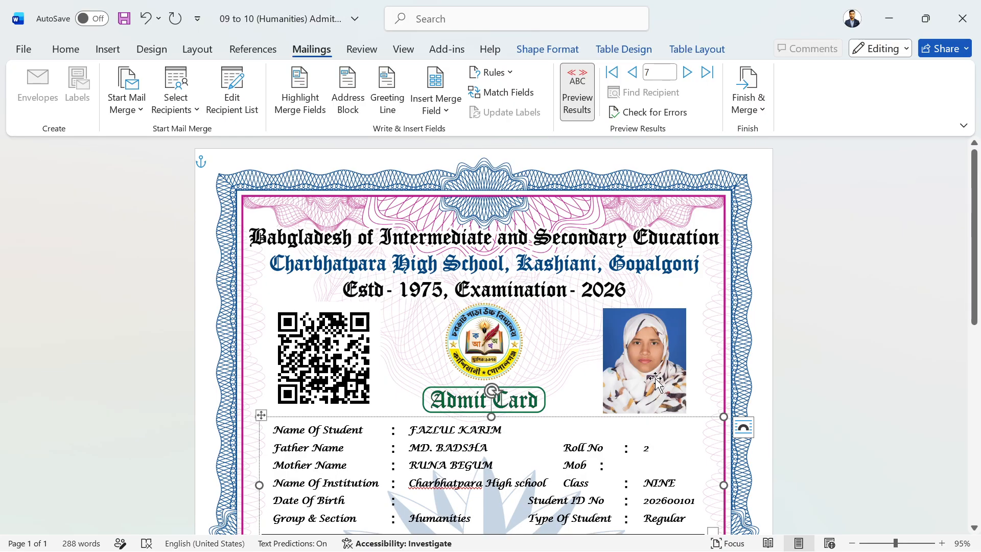
left_click(629, 370)
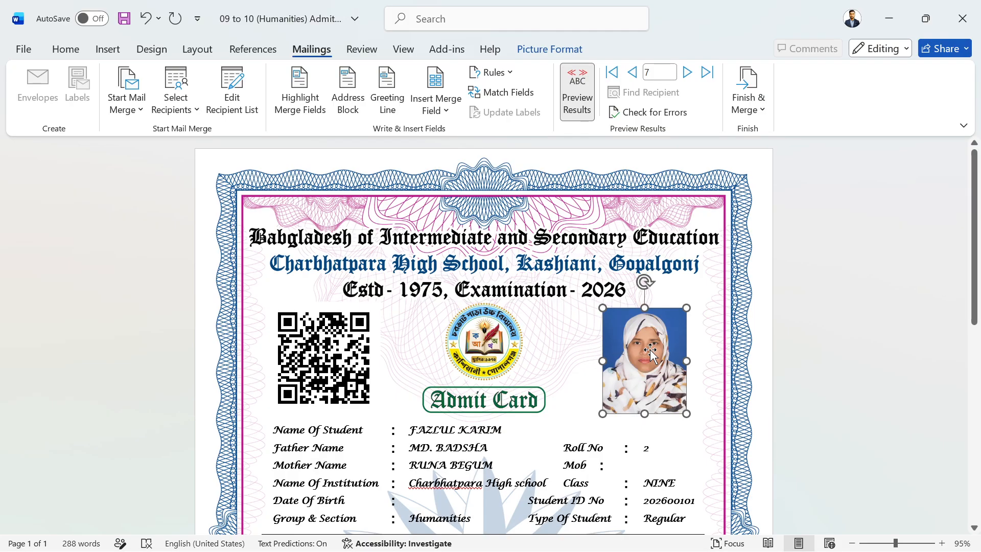
key("Delete")
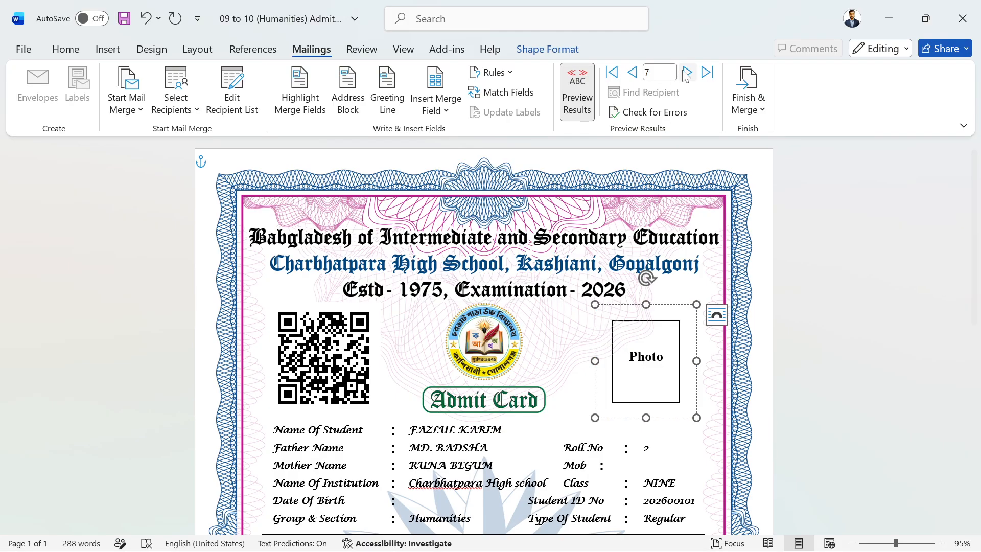
left_click(752, 104)
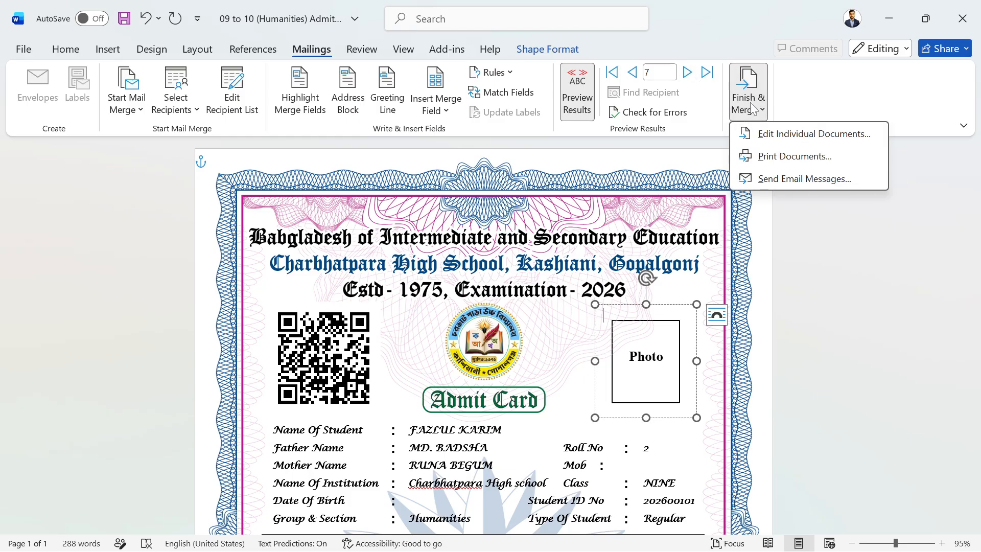
Merge only records 6 to 9 into a new document with Edit Individual Documents.
left_click(791, 135)
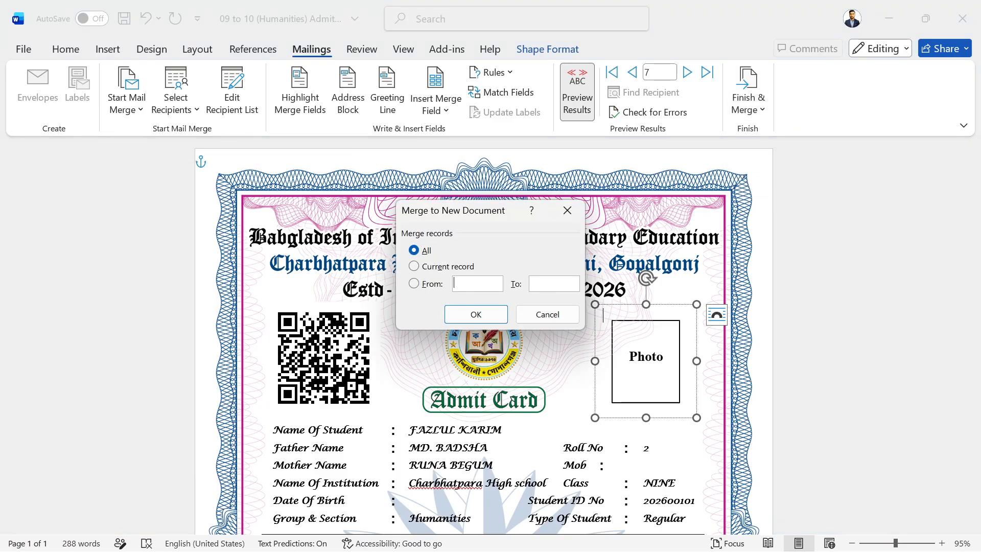
left_click(454, 284)
type("6")
key("Tab")
left_click(476, 314)
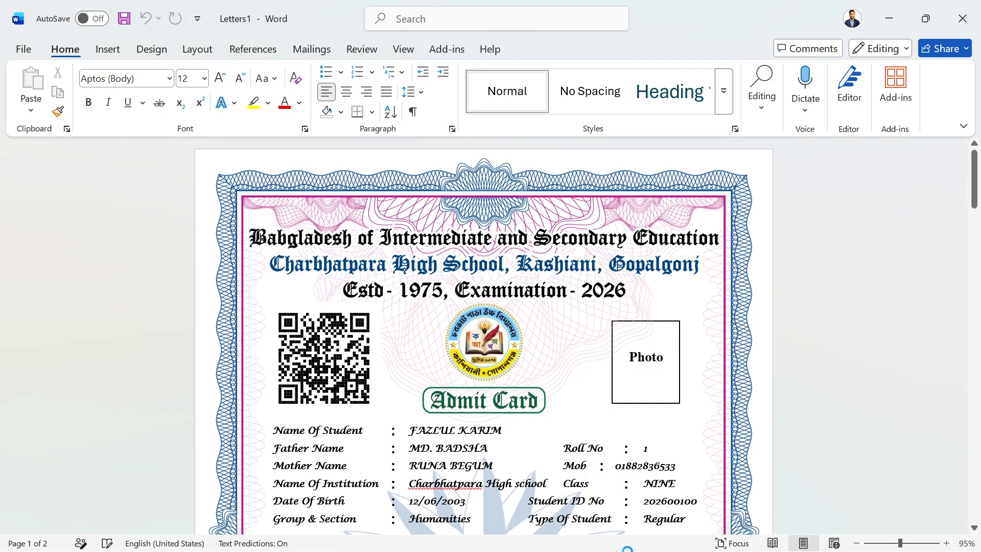
In Letters1, select a card's Photo box and scroll through all five pages and back up.
mouse_move(553, 534)
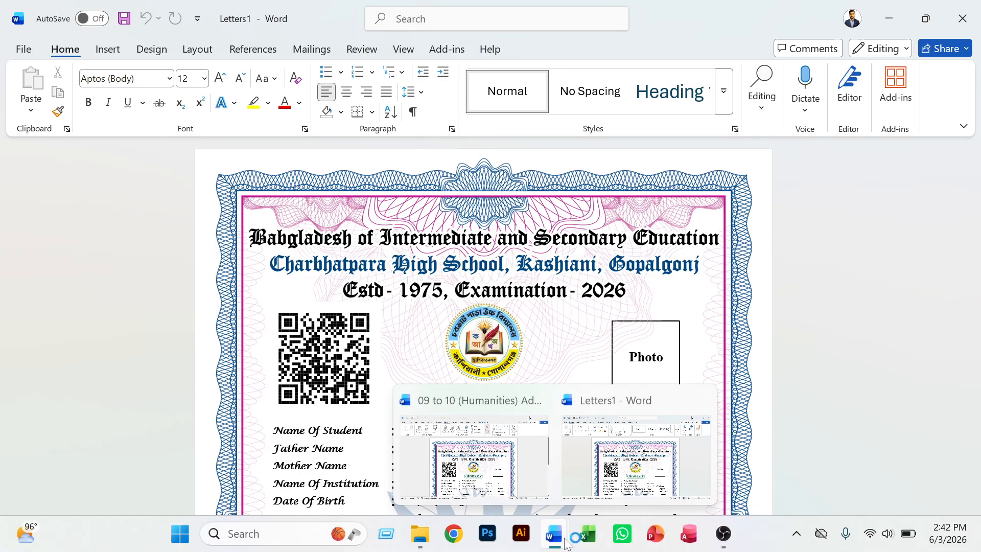
left_click(639, 485)
scroll(592, 420, "down", 2)
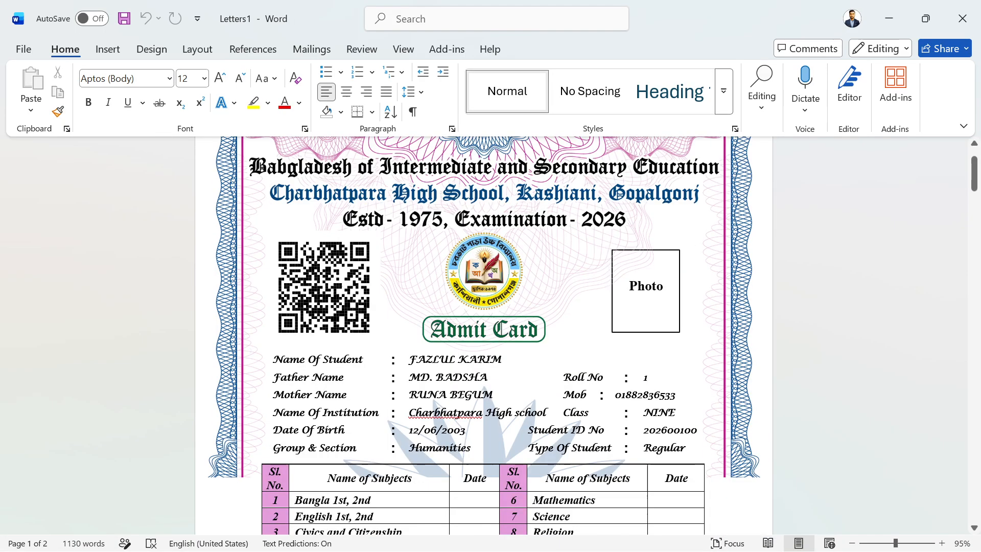
scroll(484, 335, "down", 10)
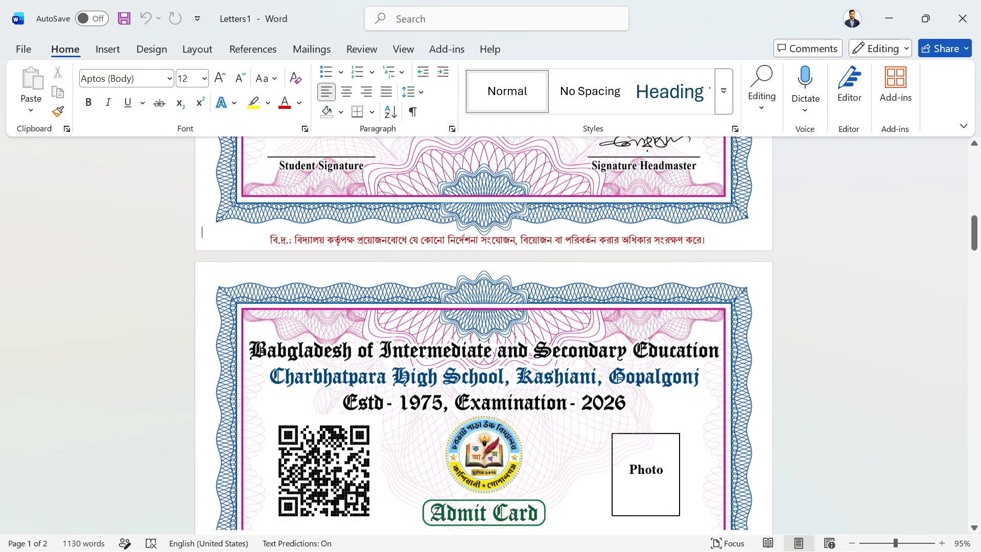
scroll(484, 336, "up", 5)
scroll(484, 336, "down", 6)
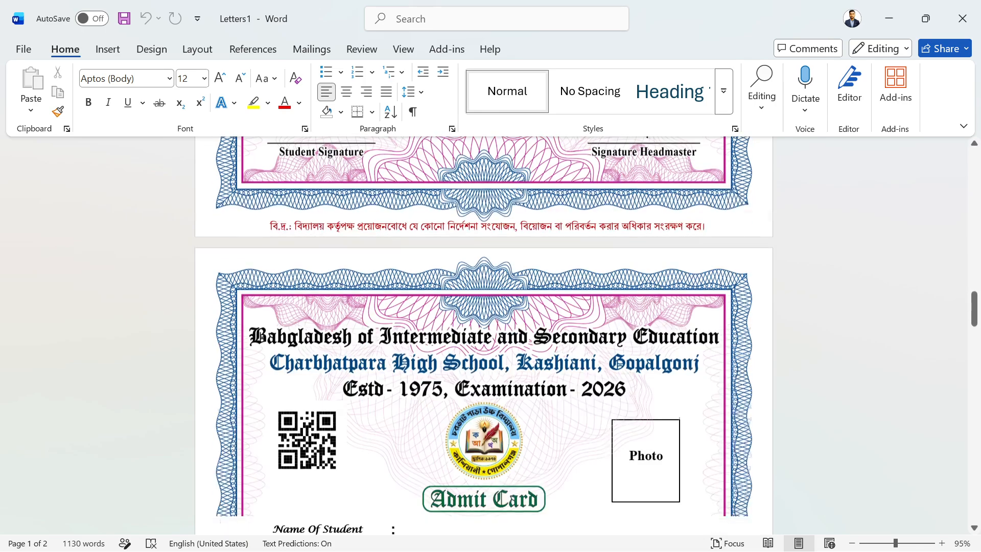
left_click(645, 437)
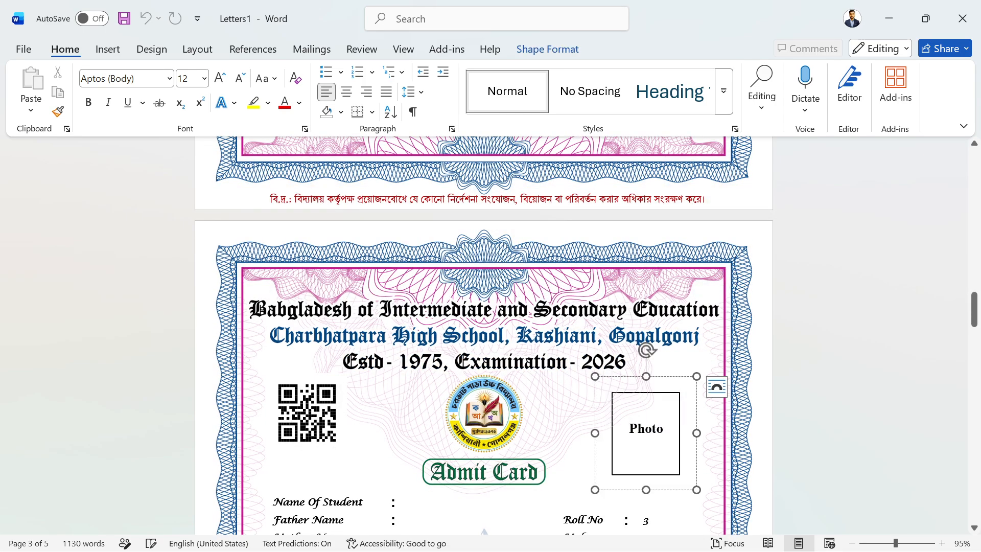
scroll(644, 434, "down", 5)
scroll(644, 437, "down", 10)
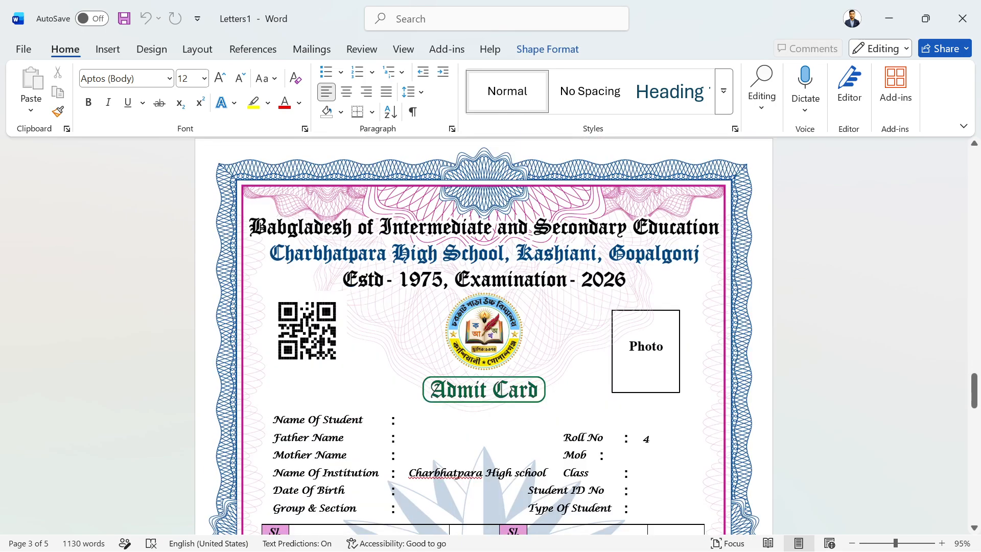
scroll(644, 435, "down", 10)
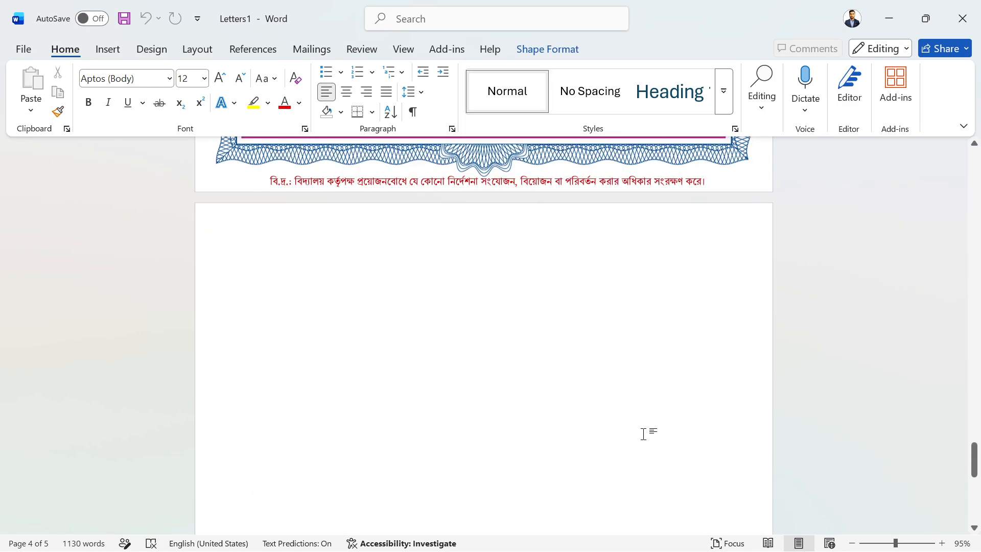
scroll(644, 434, "up", 9)
scroll(643, 437, "up", 10)
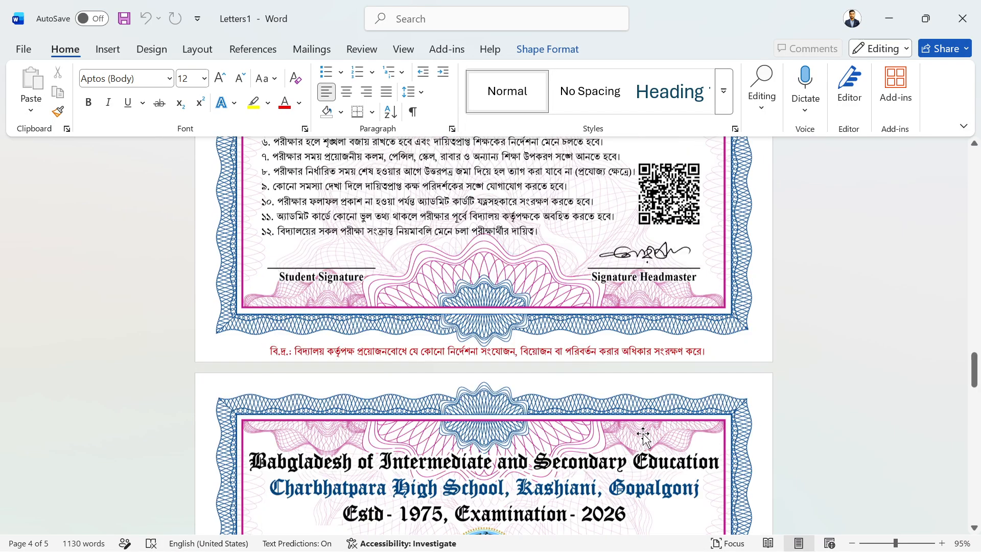
scroll(644, 437, "down", 6)
scroll(645, 437, "up", 5)
scroll(644, 437, "down", 7)
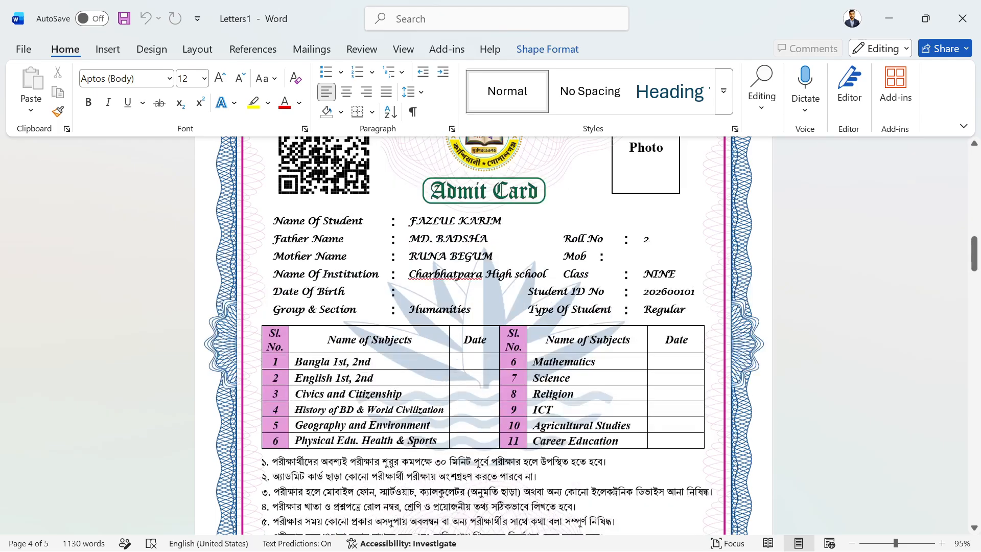
scroll(644, 437, "up", 6)
scroll(642, 450, "down", 3)
scroll(485, 336, "up", 1)
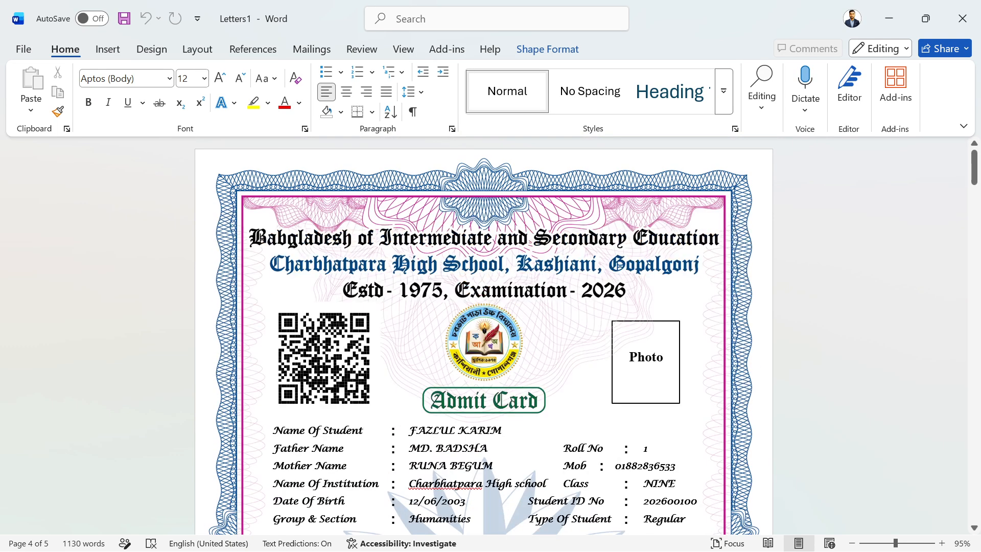
Insert the bearded man's photo into the first card's Photo box.
left_click(645, 359)
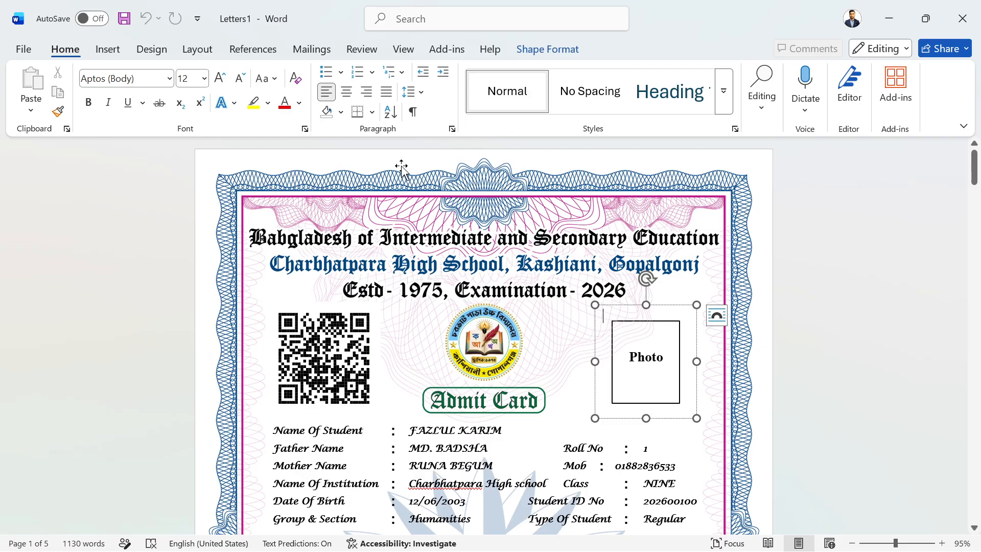
left_click(108, 50)
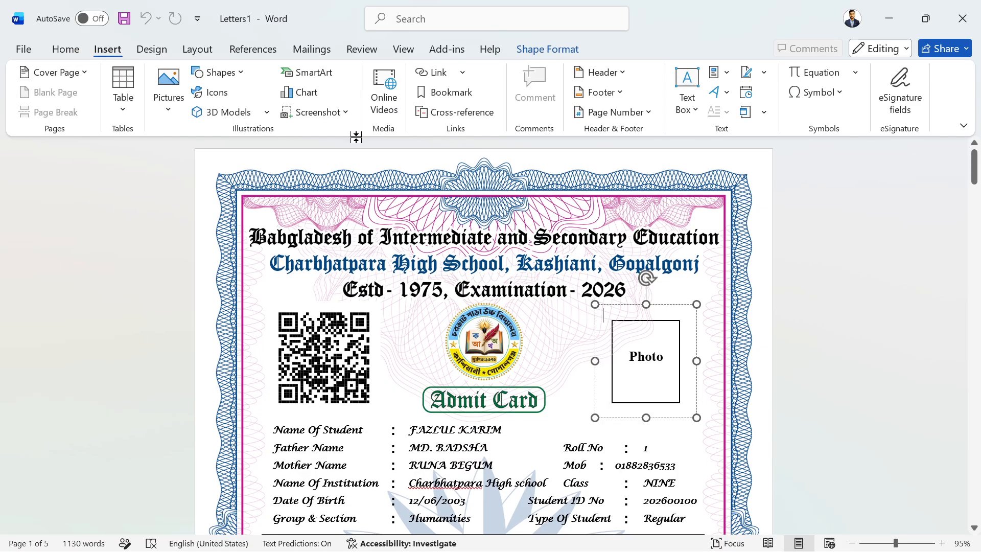
left_click(168, 94)
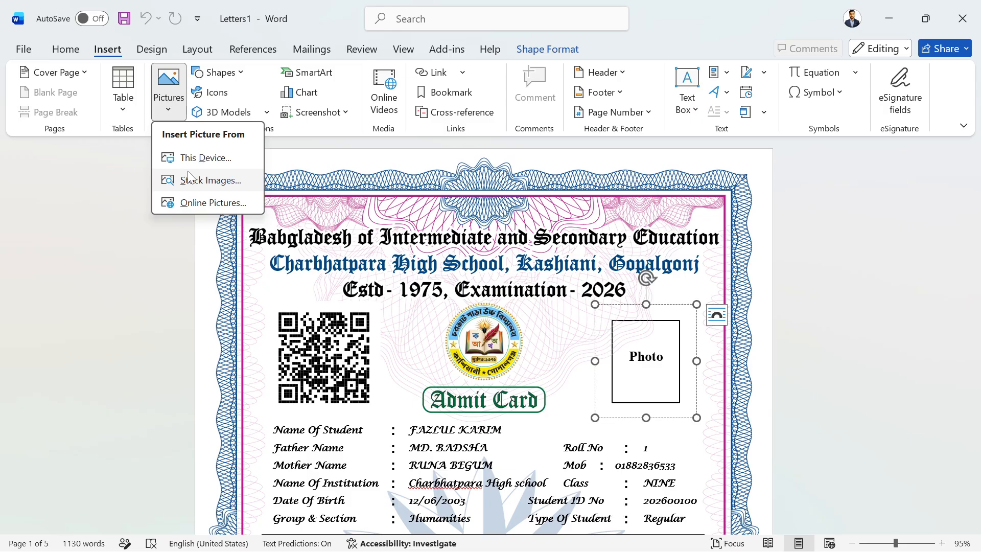
left_click(202, 157)
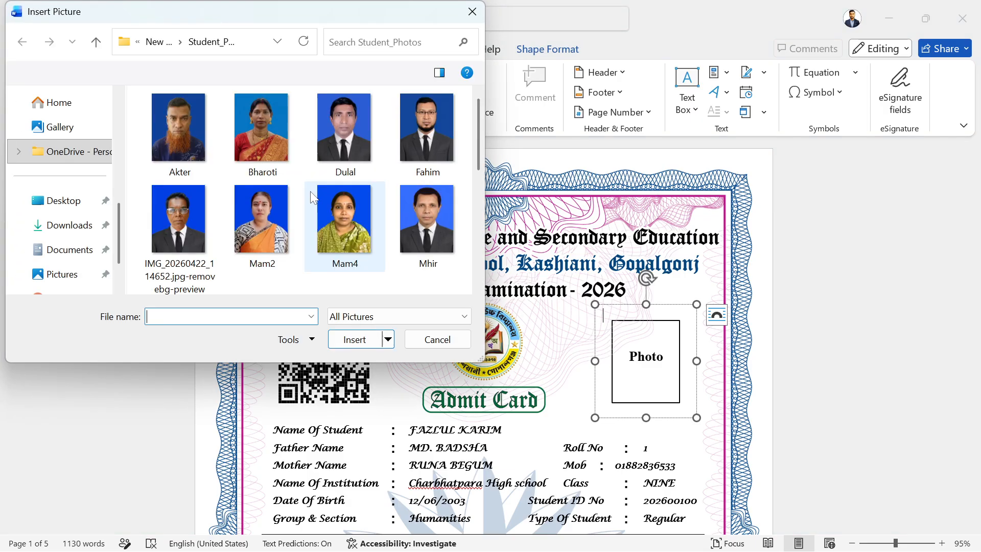
left_click(192, 145)
left_click(355, 339)
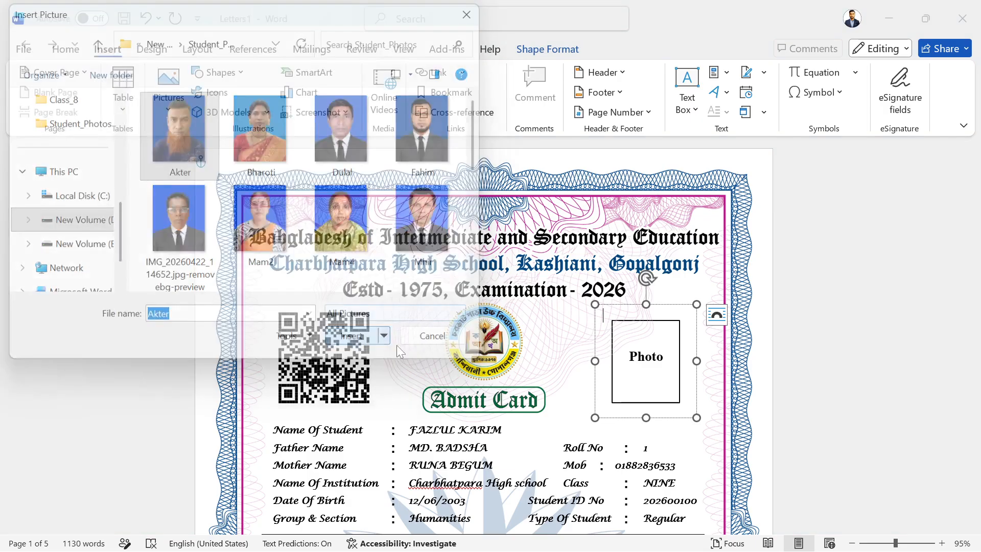
scroll(639, 445, "down", 12)
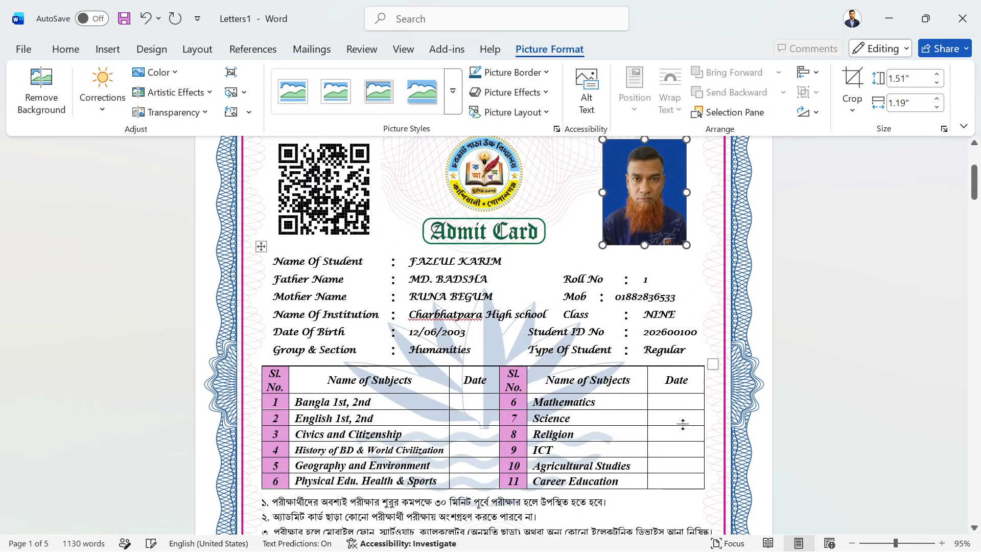
scroll(683, 426, "down", 4)
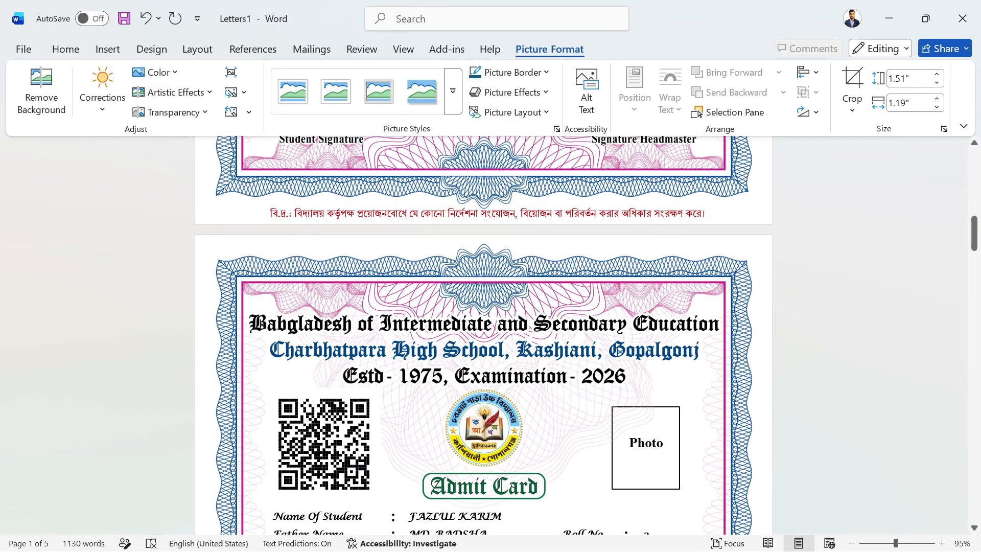
Insert the photo of the woman in red into the second card's Photo box.
left_click(646, 449)
left_click(109, 49)
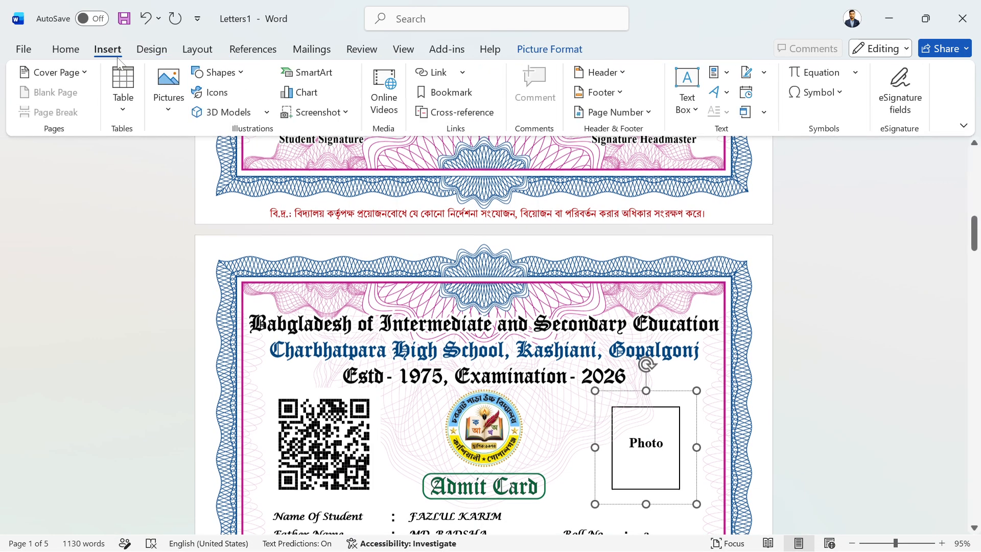
left_click(168, 87)
left_click(207, 155)
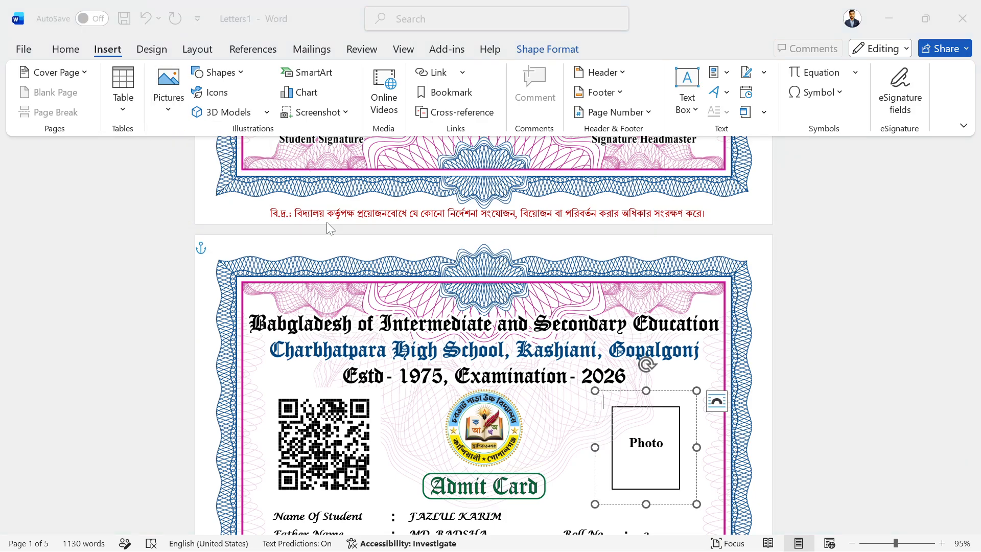
left_click(266, 138)
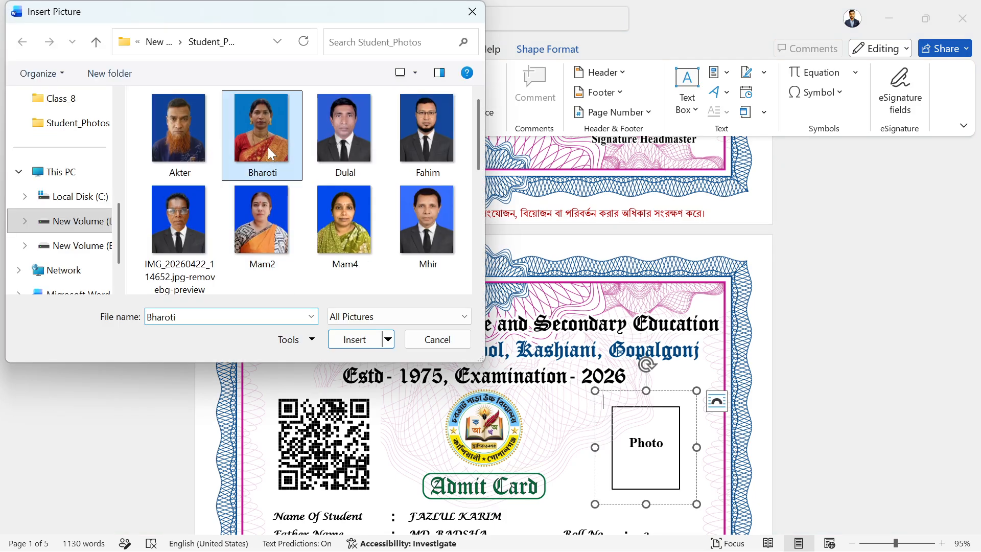
left_click(352, 337)
scroll(682, 440, "down", 10)
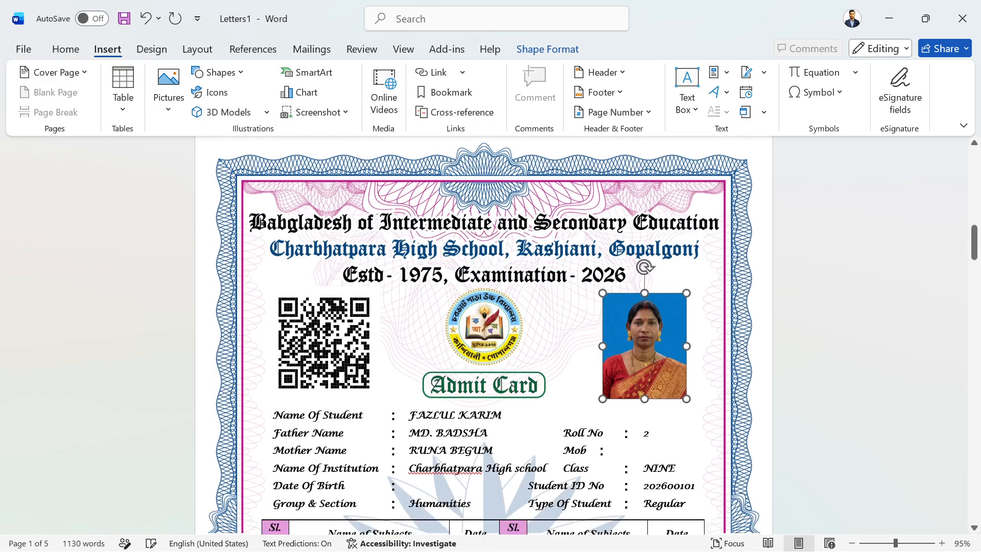
scroll(678, 433, "down", 10)
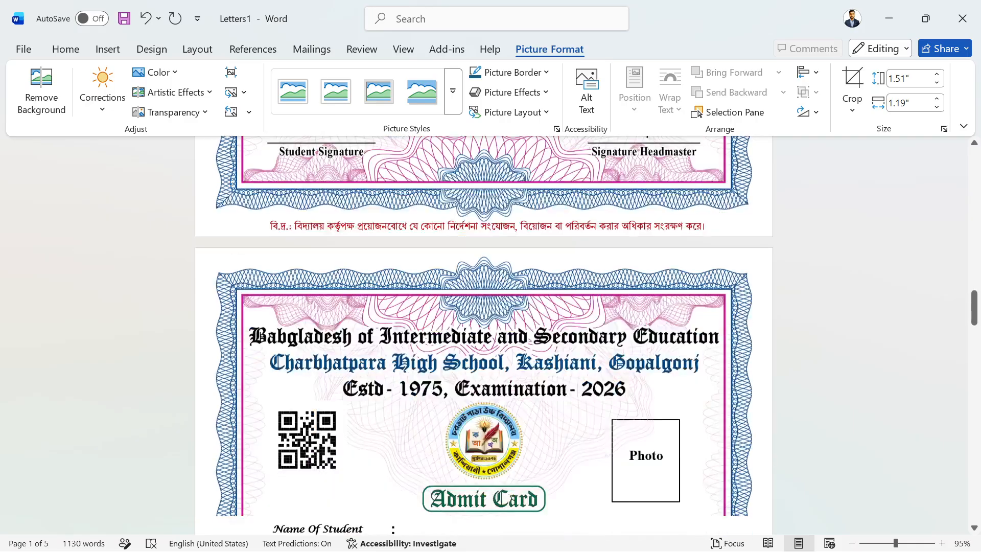
Insert the photo of the man with glasses into the third card's Photo box.
left_click(603, 285)
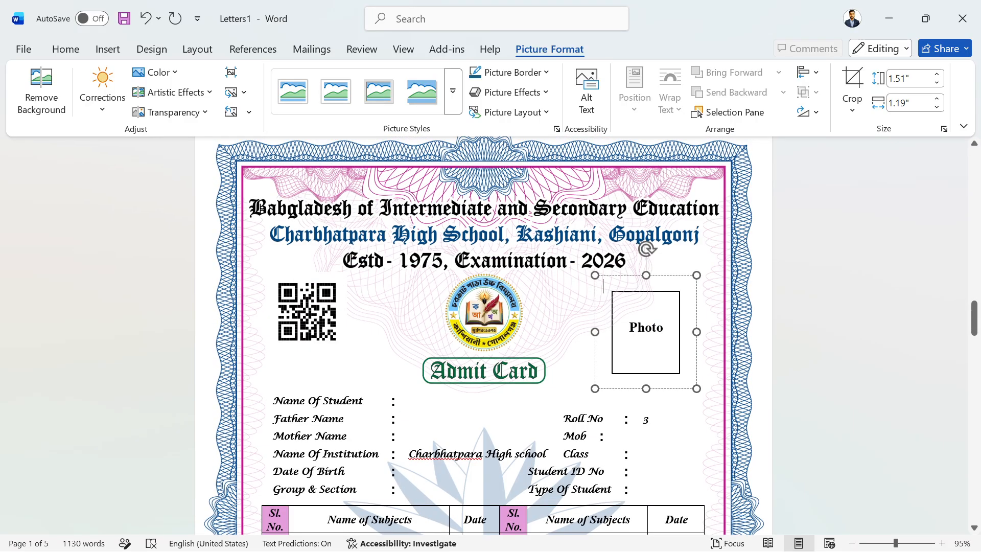
scroll(609, 453, "down", 5)
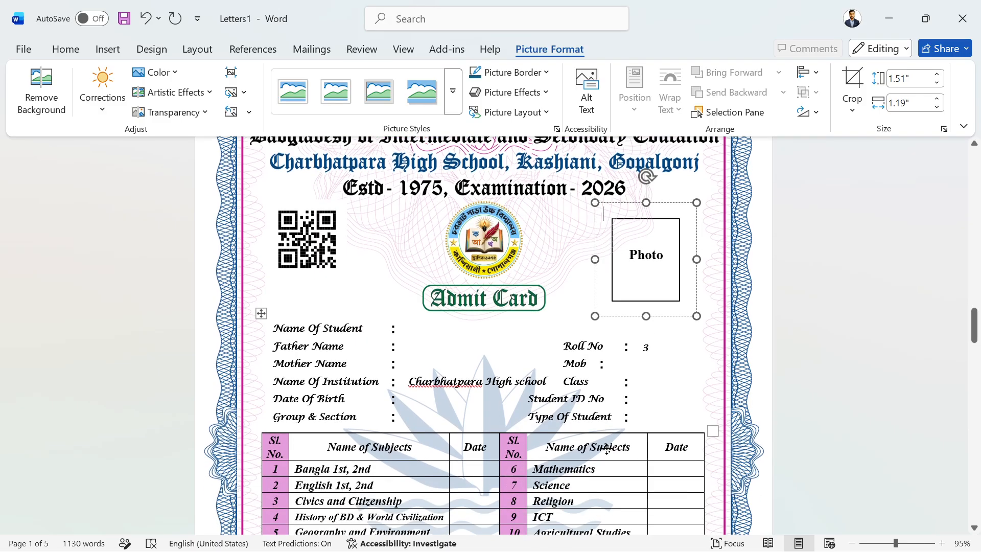
scroll(608, 445, "up", 5)
scroll(609, 429, "down", 3)
scroll(609, 430, "up", 3)
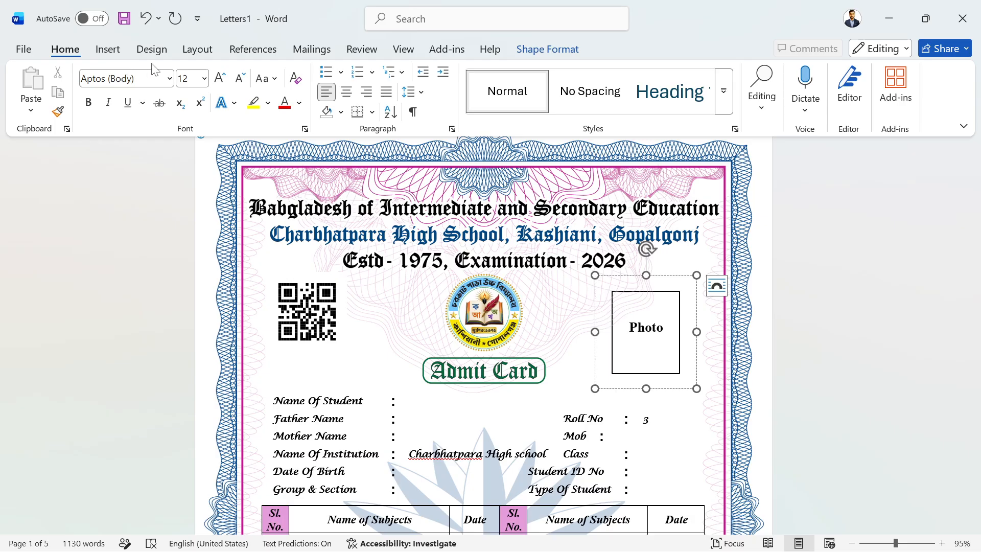
left_click(108, 49)
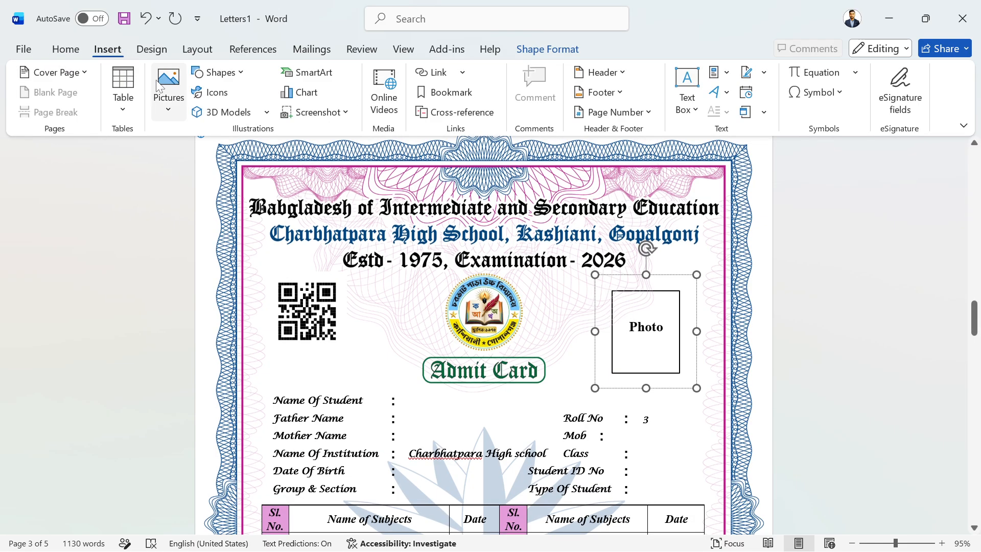
left_click(169, 97)
left_click(194, 159)
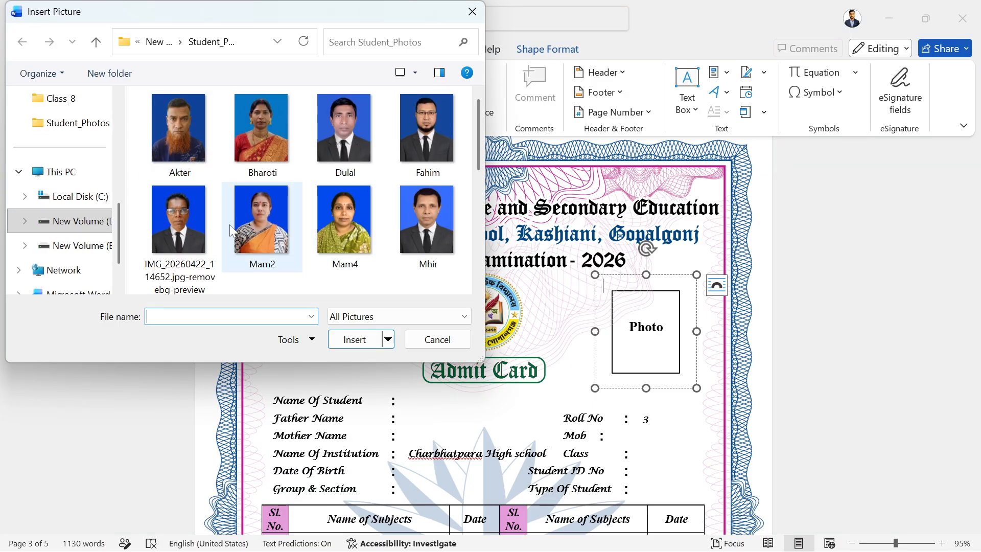
left_click(423, 142)
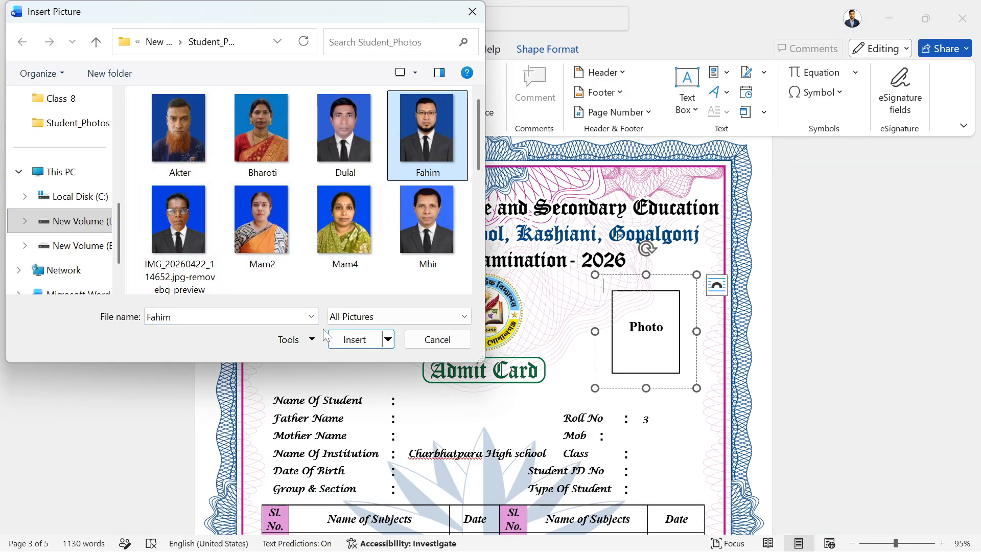
left_click(362, 337)
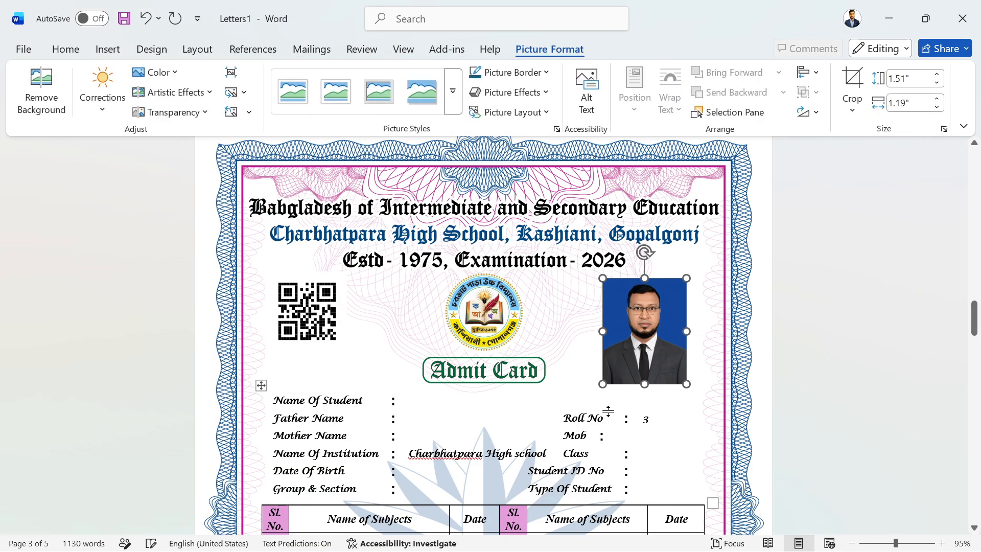
scroll(484, 332, "down", 10)
scroll(483, 332, "down", 7)
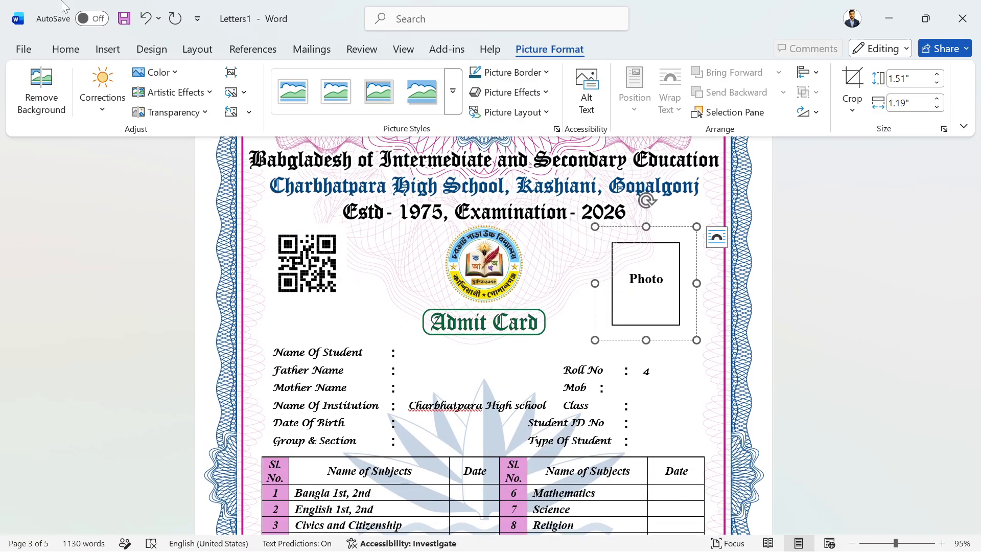
Insert the long-named IMG photo into the fourth card's Photo box and check the pages.
left_click(113, 50)
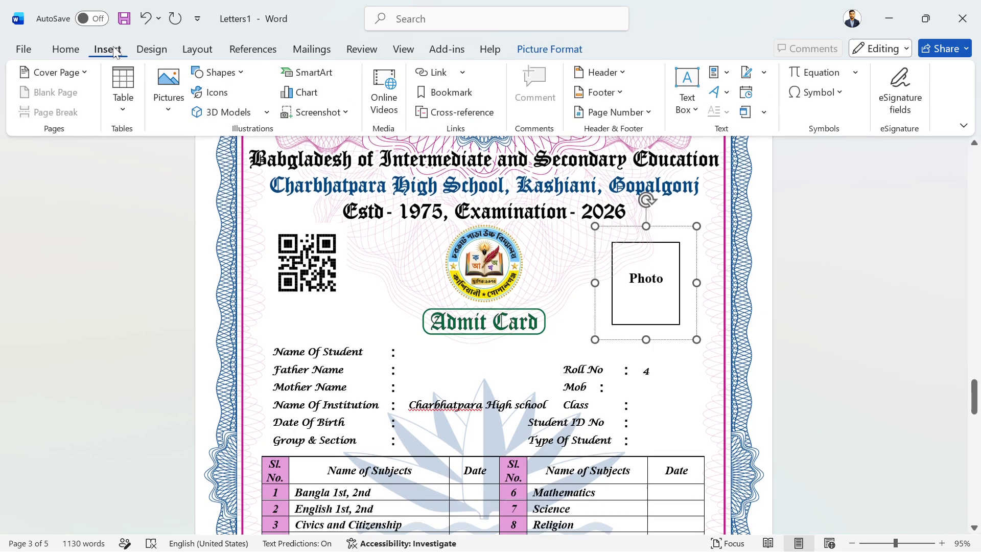
left_click(169, 92)
left_click(202, 158)
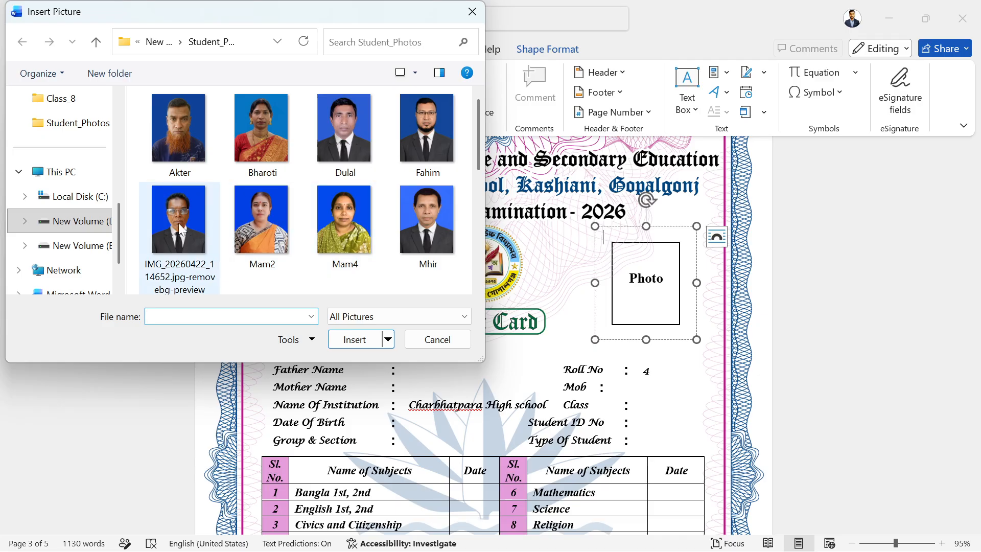
left_click(180, 228)
left_click(354, 339)
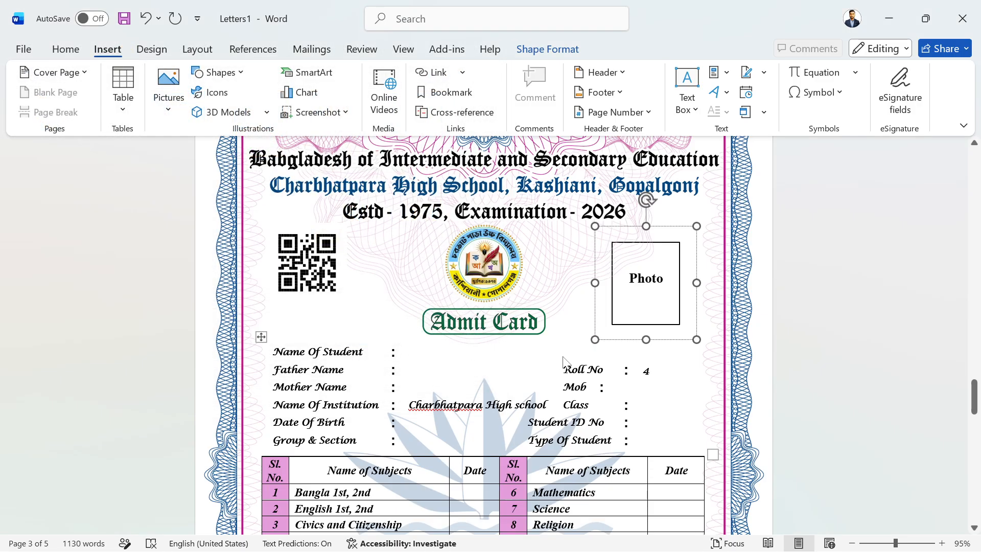
scroll(563, 358, "down", 10)
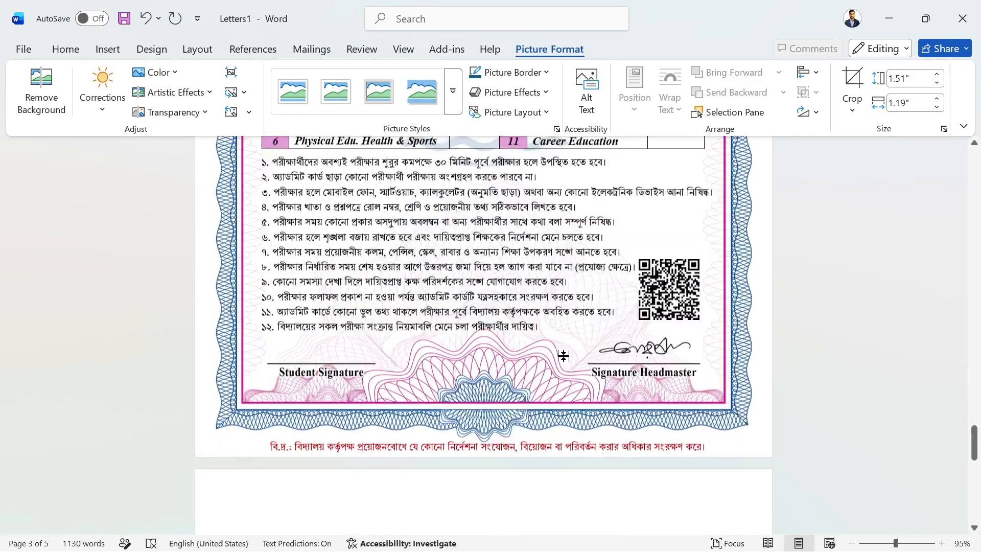
scroll(564, 355, "down", 5)
scroll(563, 355, "up", 12)
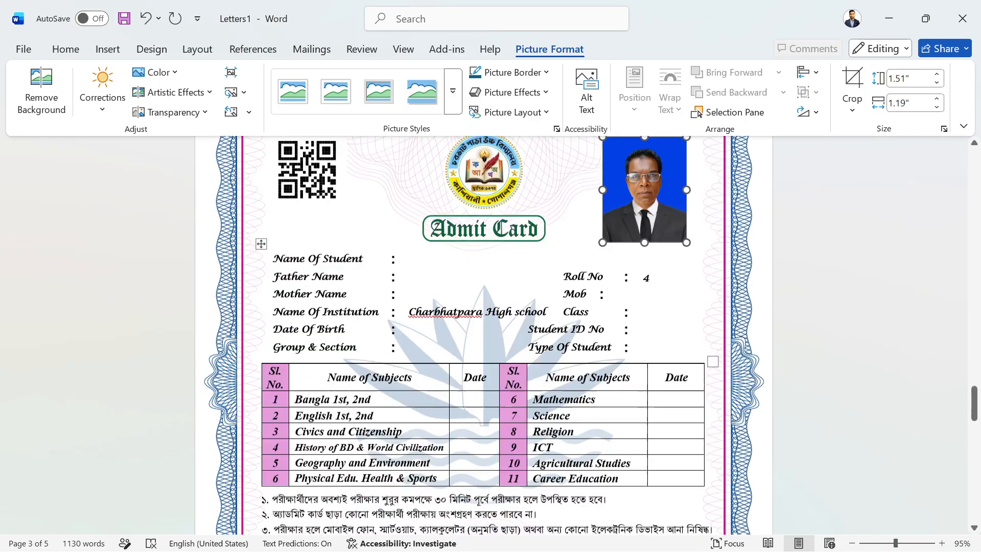
scroll(568, 361, "up", 6)
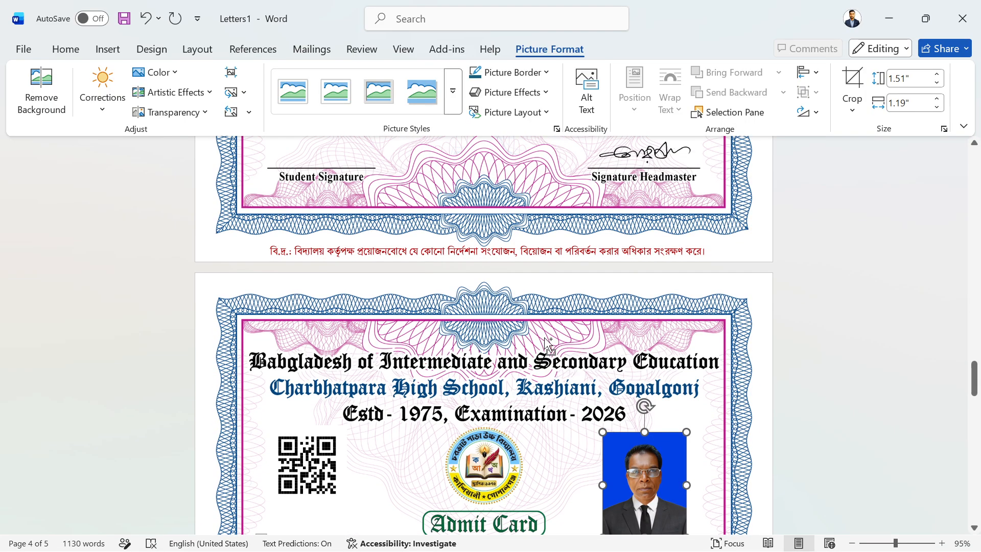
Open print preview with Ctrl+P and page through to blank page 5, then back to page 3.
key("ctrl+p")
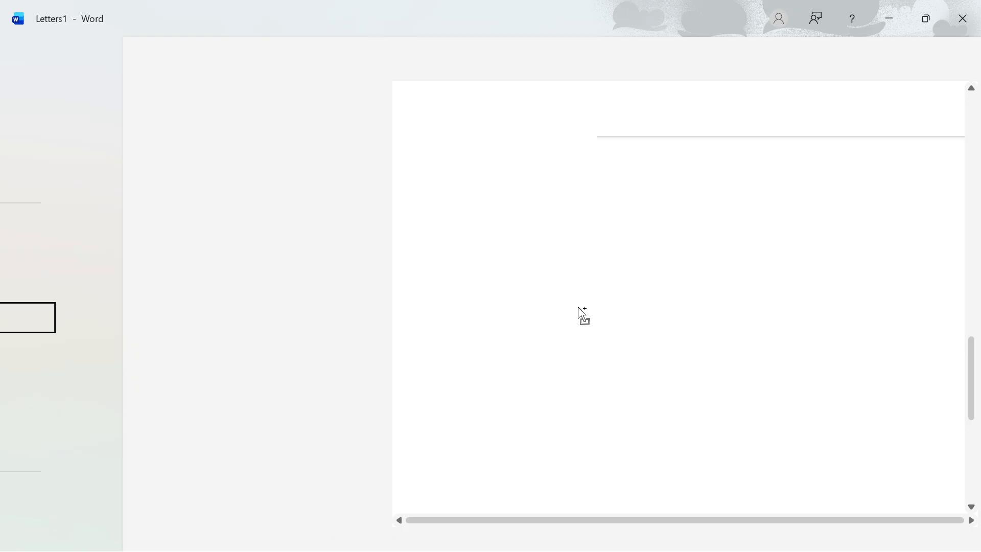
scroll(676, 281, "down", 1)
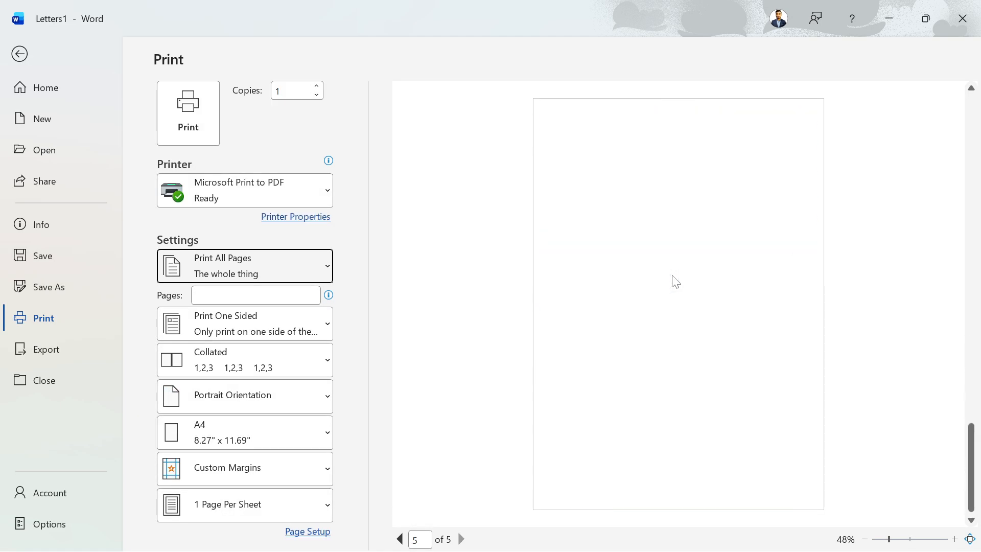
scroll(673, 276, "up", 4)
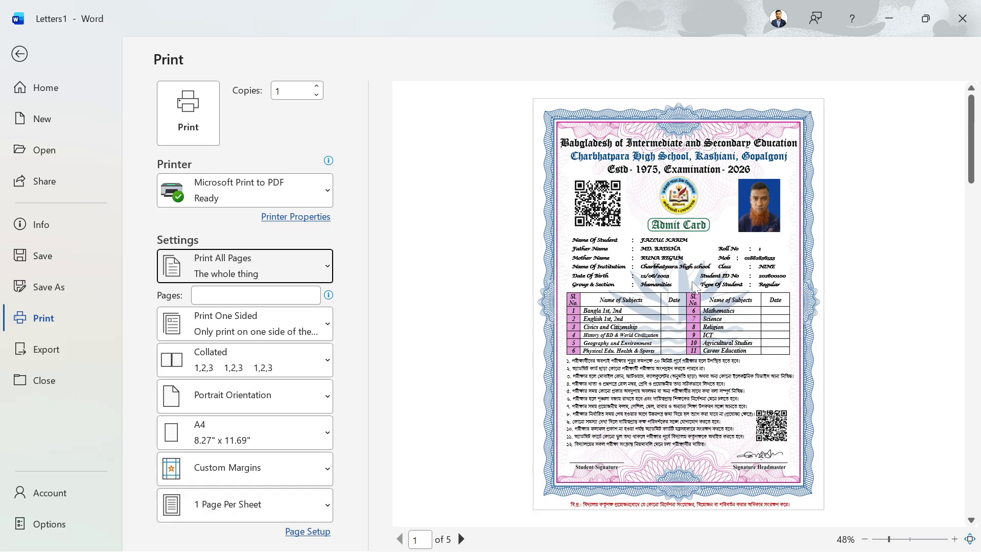
scroll(695, 287, "down", 4)
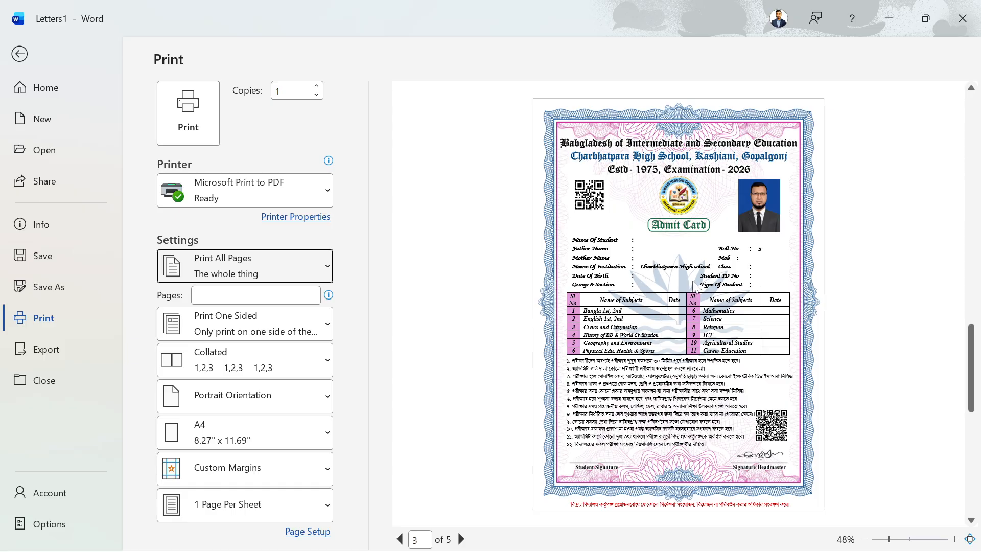
scroll(690, 284, "up", 4)
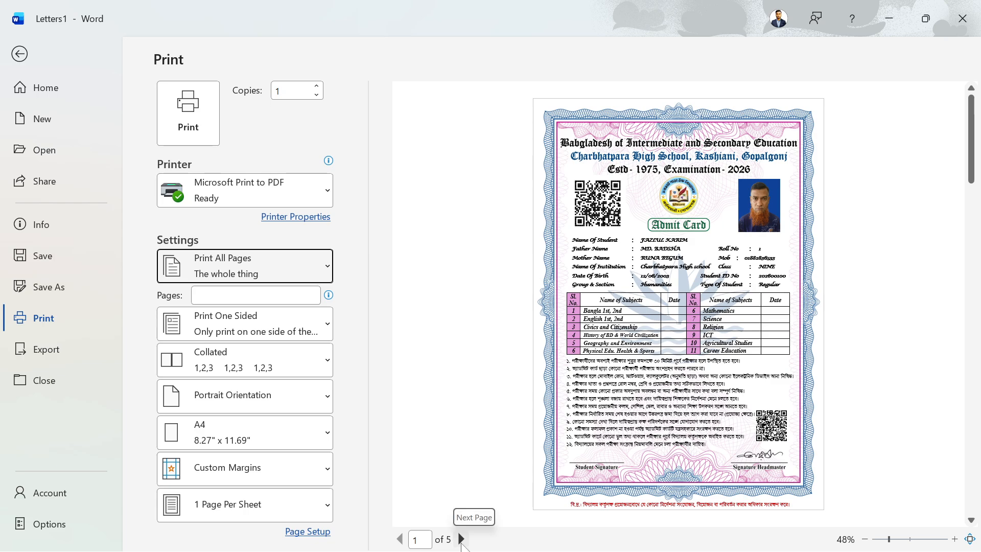
left_click(461, 539)
left_click(461, 539)
left_click(461, 539)
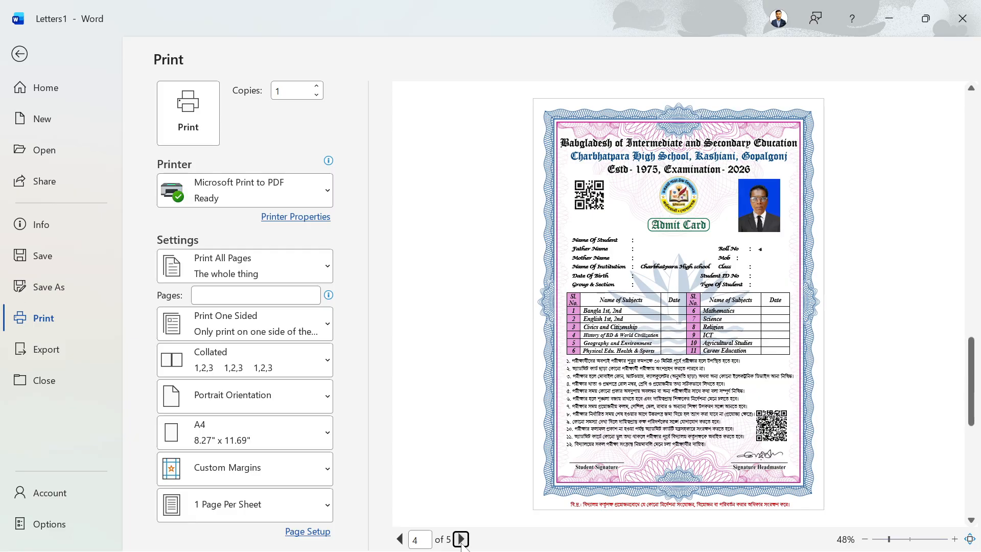
left_click(462, 540)
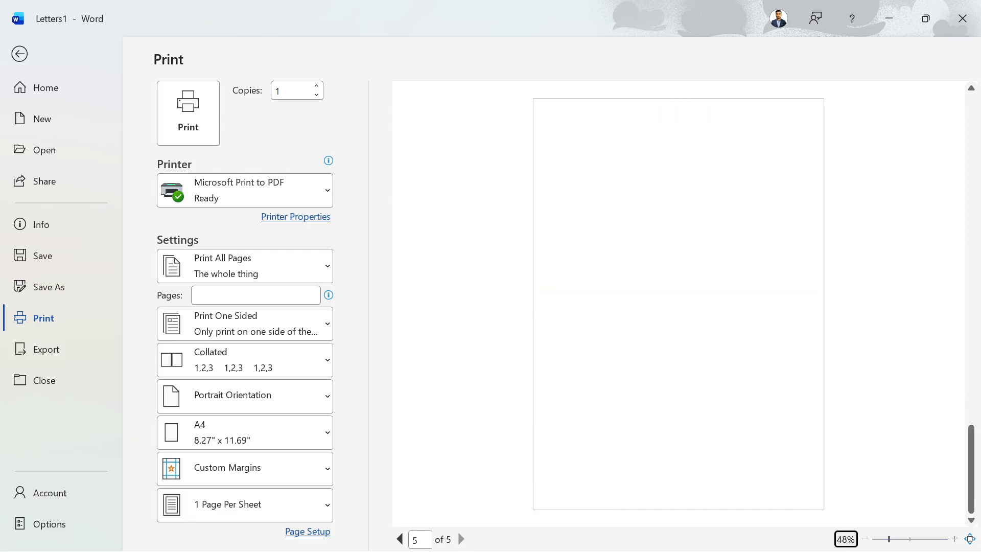
left_click(401, 540)
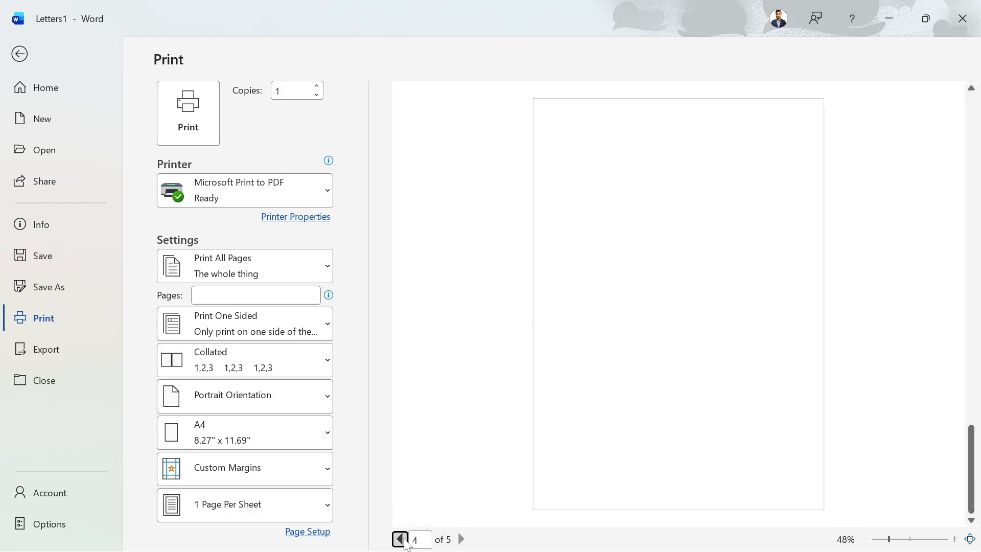
left_click(400, 540)
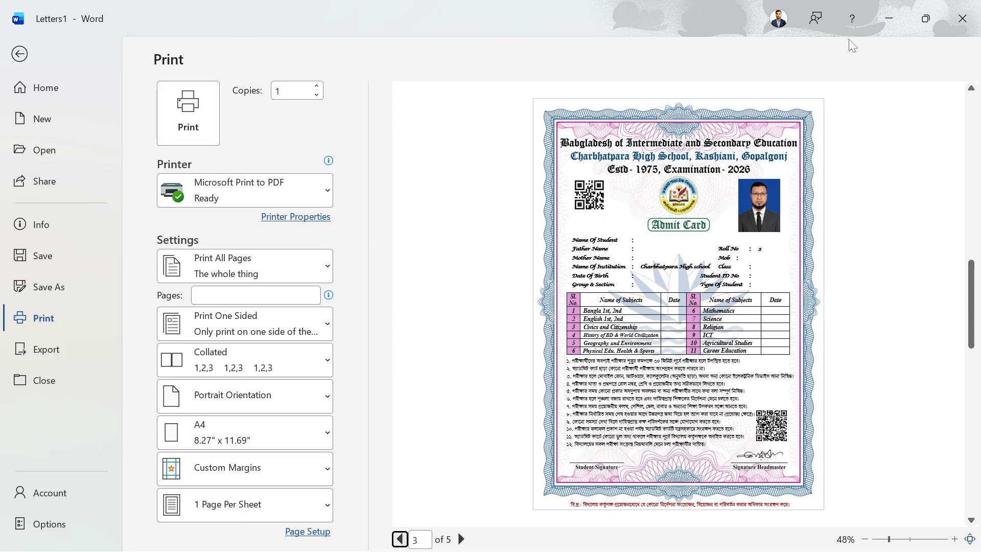
Close Letters1 and the admit card template, both without saving.
left_click(974, 23)
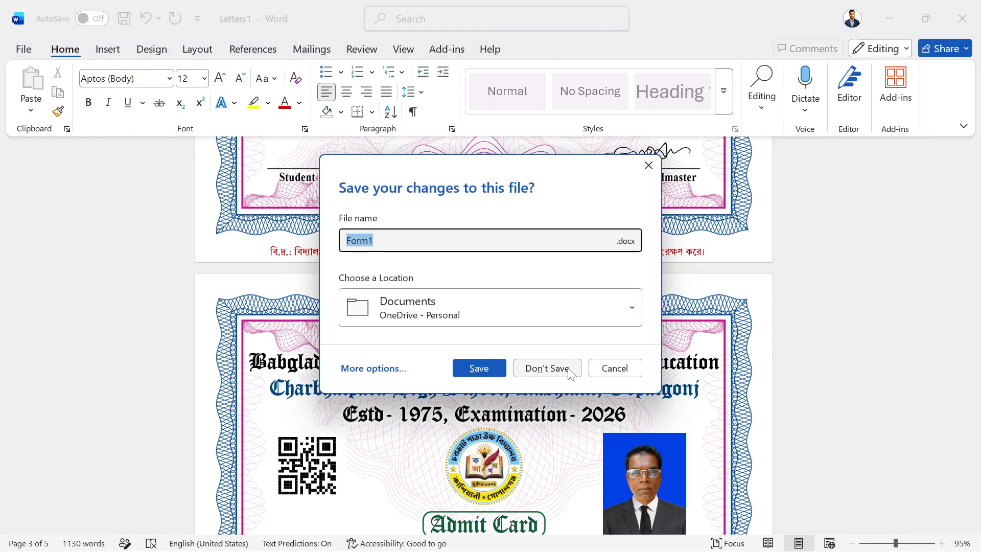
left_click(568, 368)
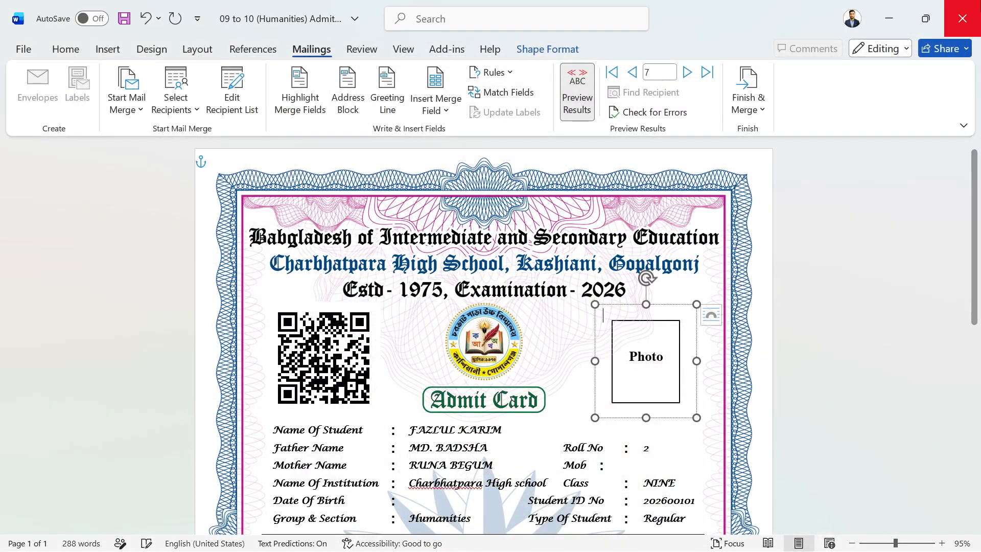
left_click(963, 18)
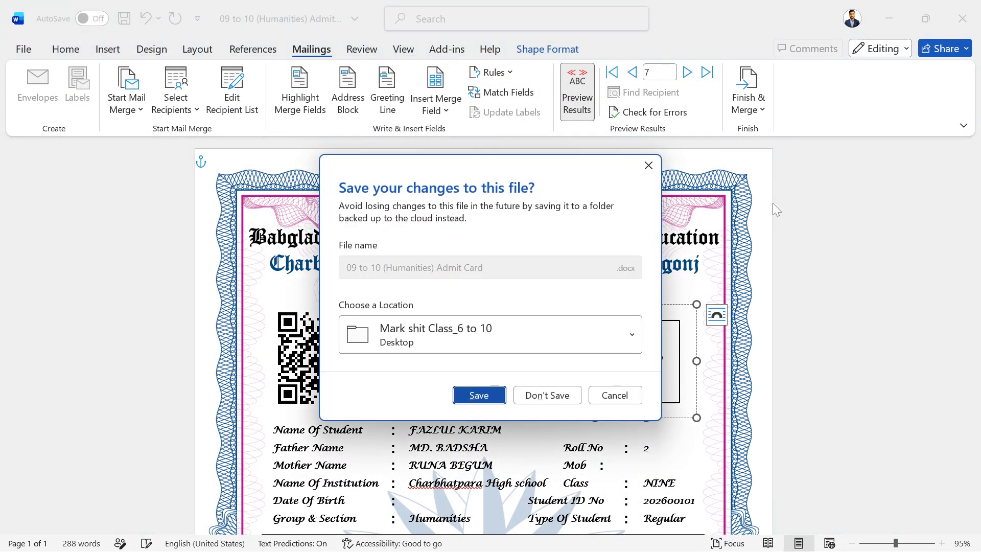
left_click(544, 397)
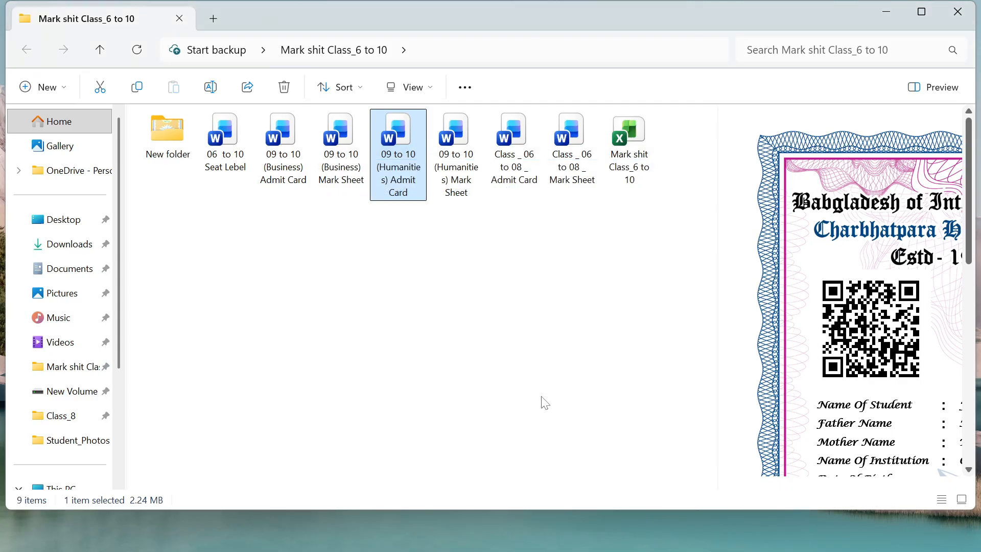
Close the 'Mark shit Class_6 to 10' File Explorer window.
left_click(957, 11)
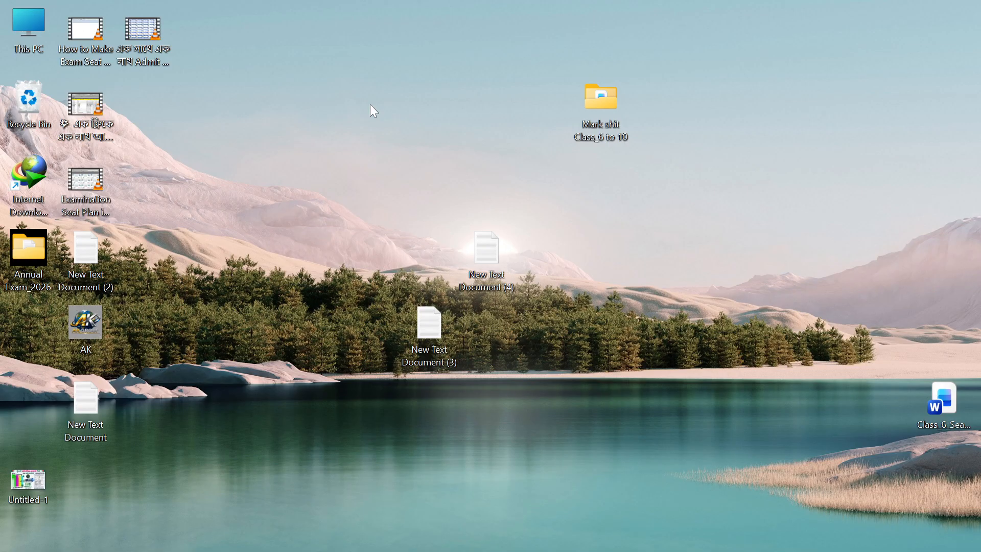
left_click(272, 37)
right_click(260, 81)
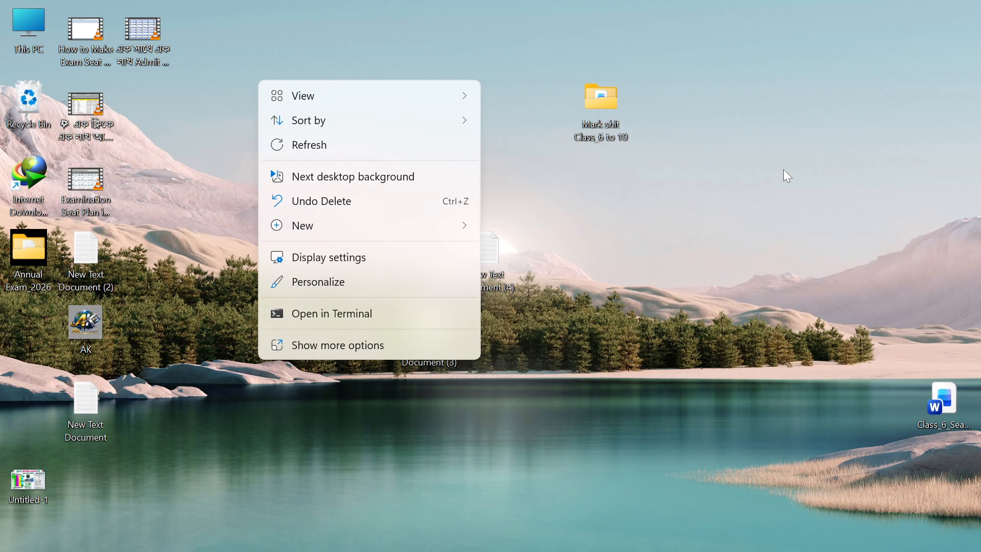
left_click(819, 199)
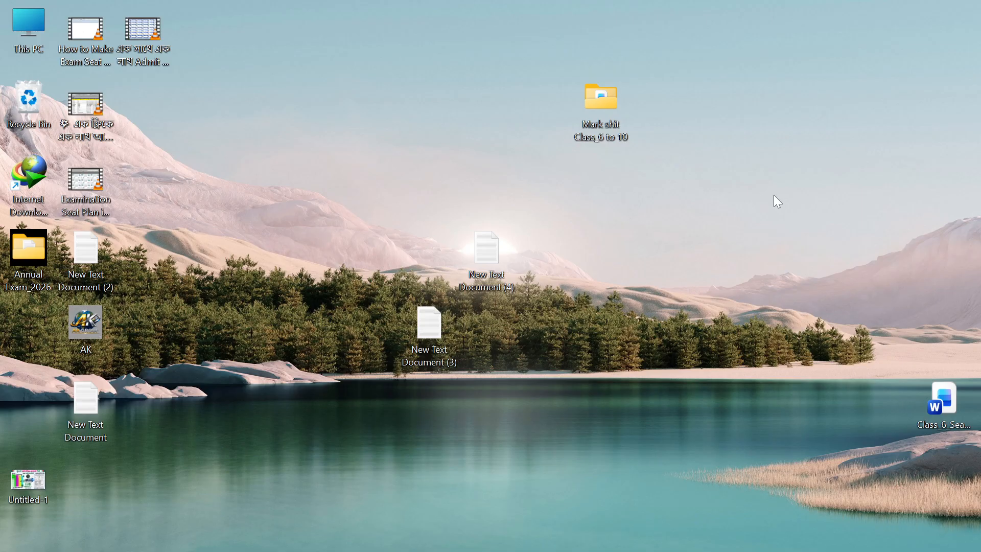
right_click(257, 137)
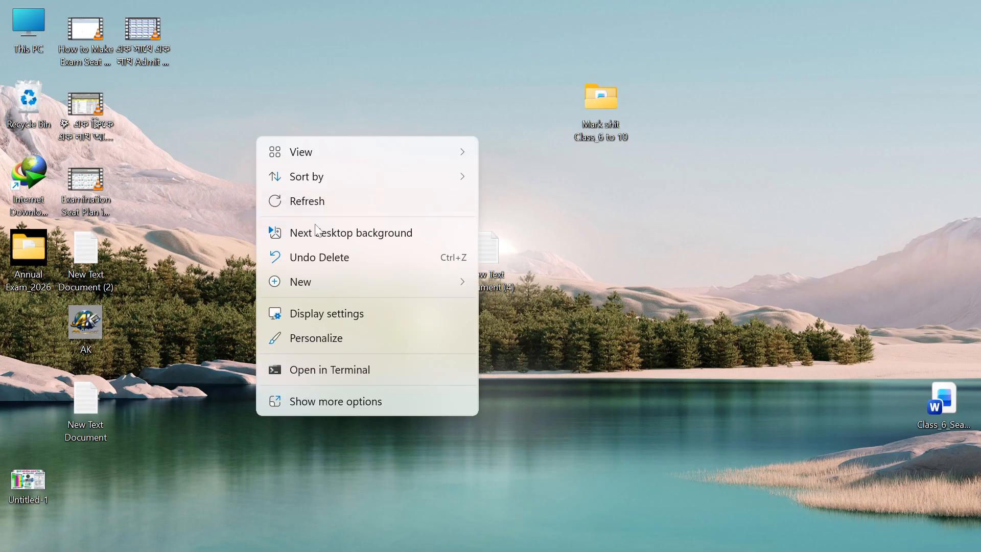
left_click(305, 202)
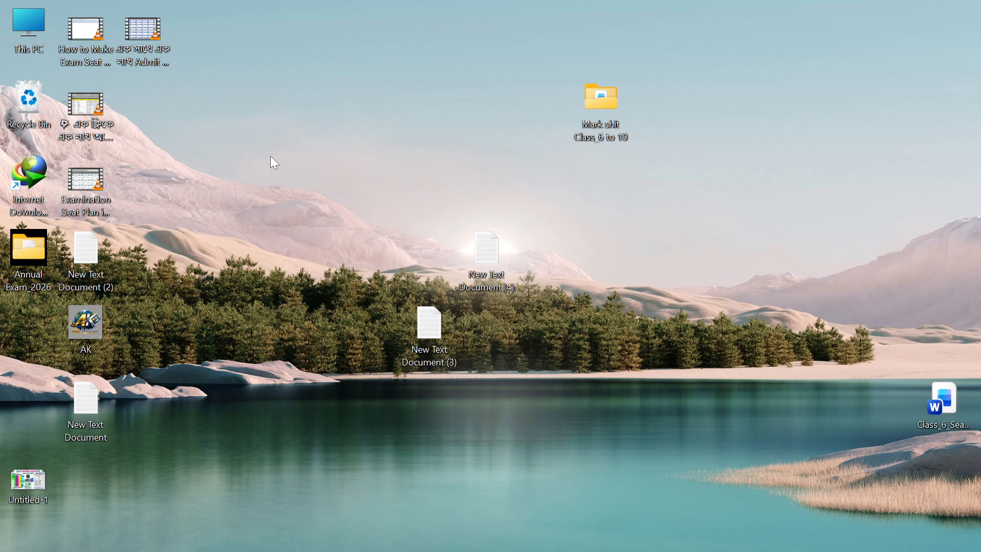
right_click(294, 198)
left_click(300, 204)
right_click(284, 137)
left_click(314, 201)
mouse_move(682, 551)
double_click(599, 102)
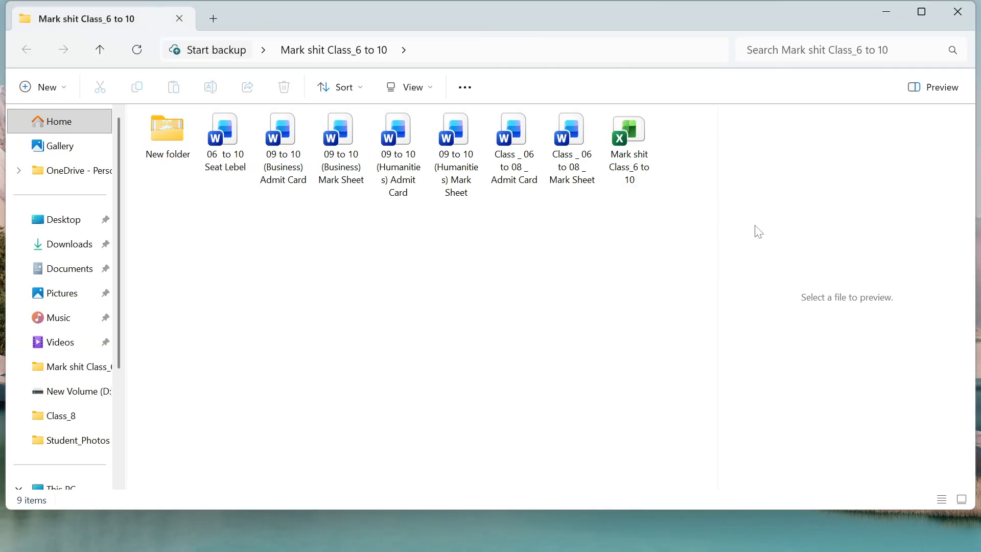
double_click(171, 132)
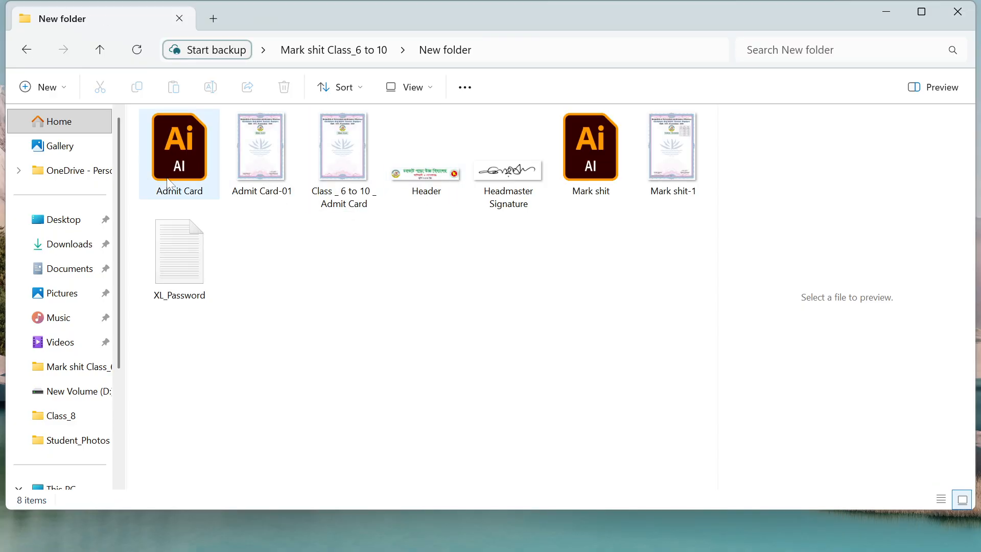
left_click(274, 165)
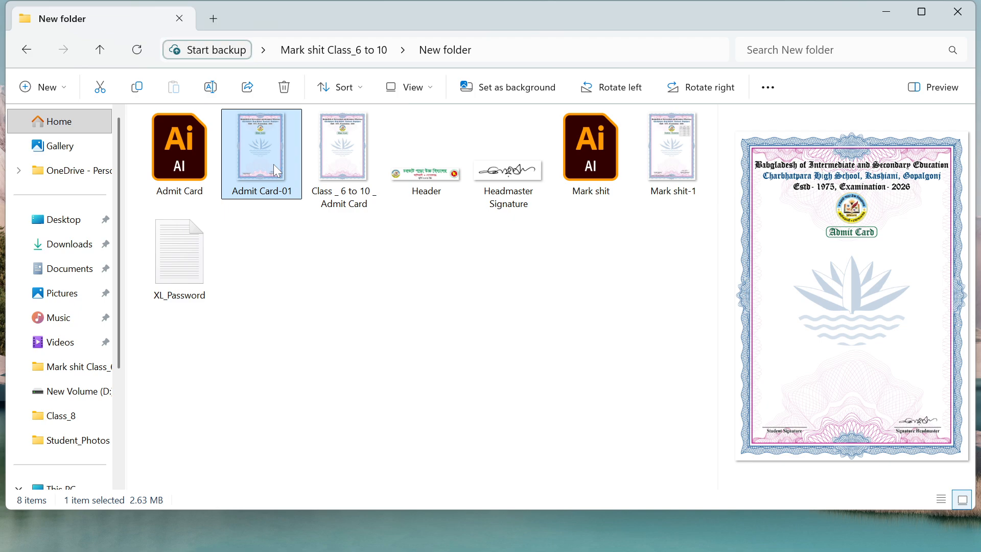
double_click(274, 164)
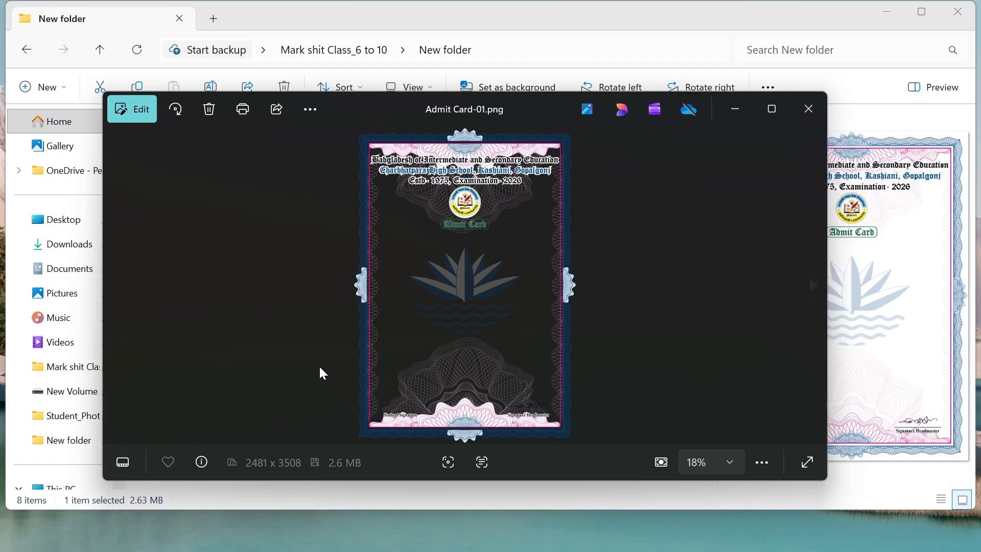
left_click(810, 109)
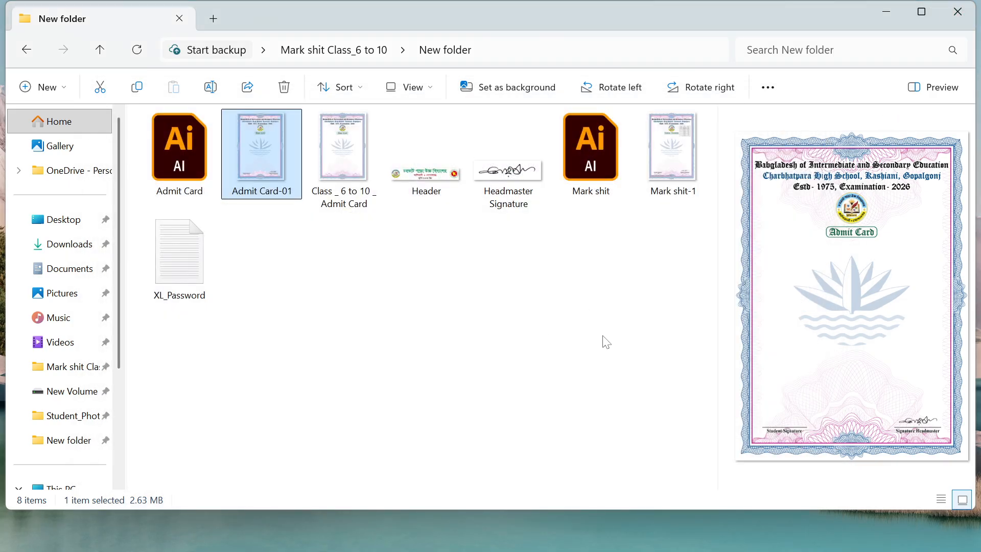
left_click(972, 14)
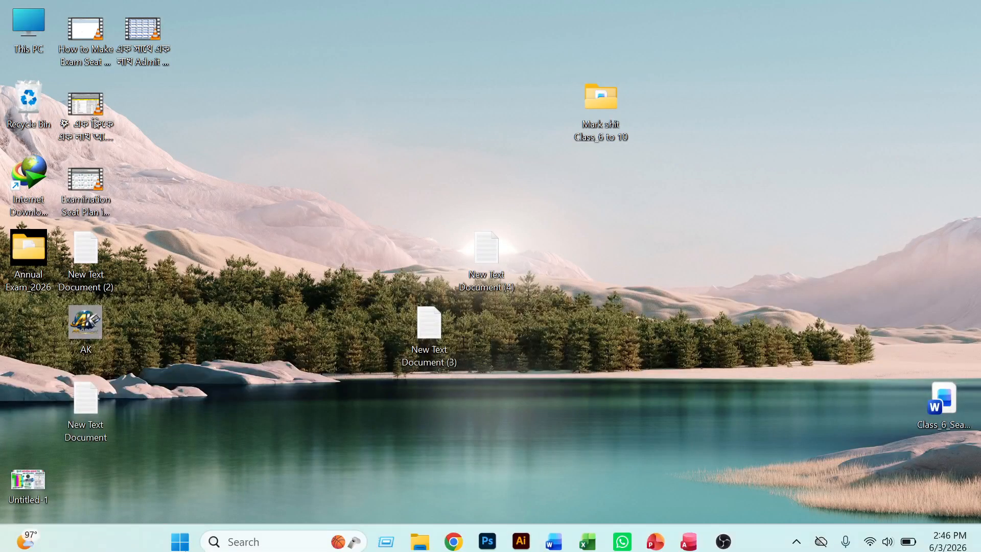
Bring the recording OBS Studio window to the front from its taskbar preview.
mouse_move(723, 534)
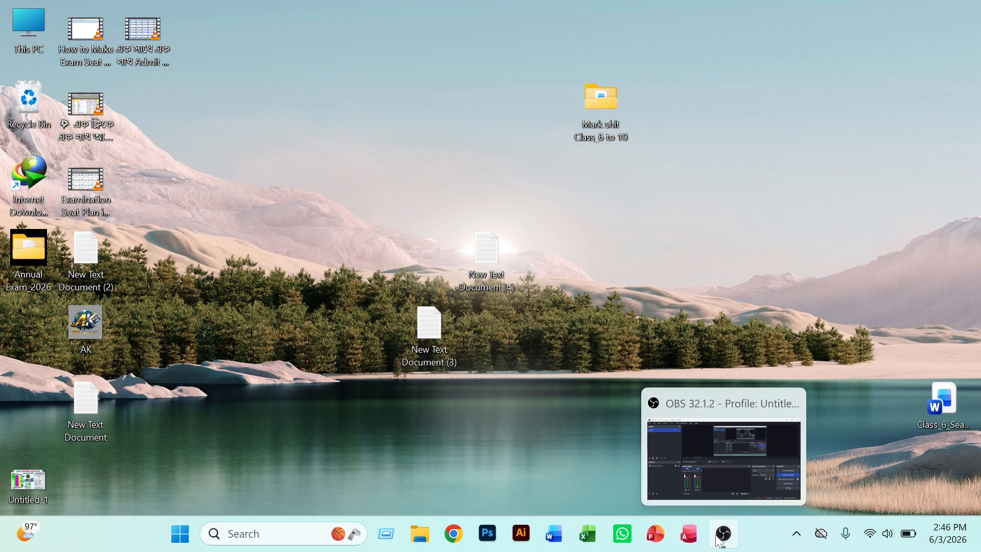
left_click(722, 492)
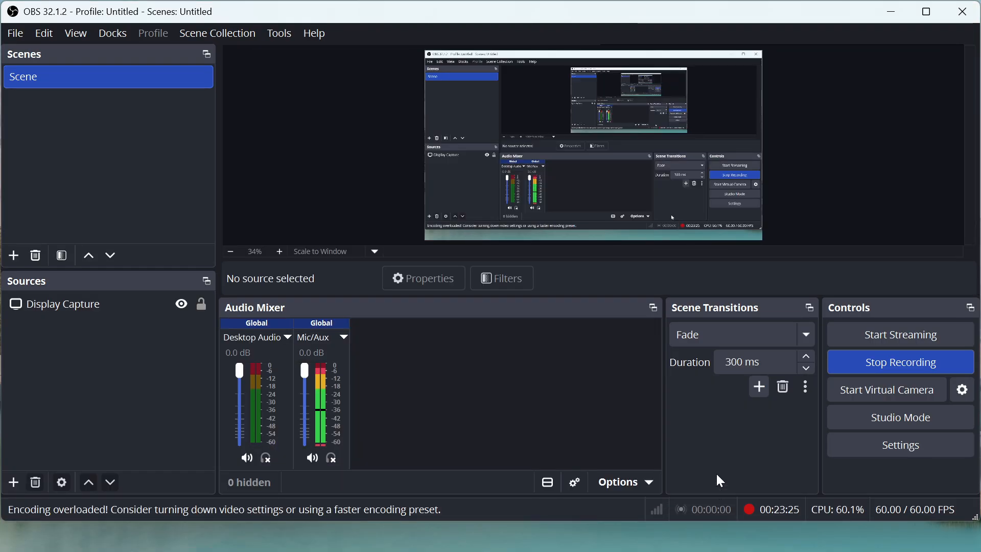